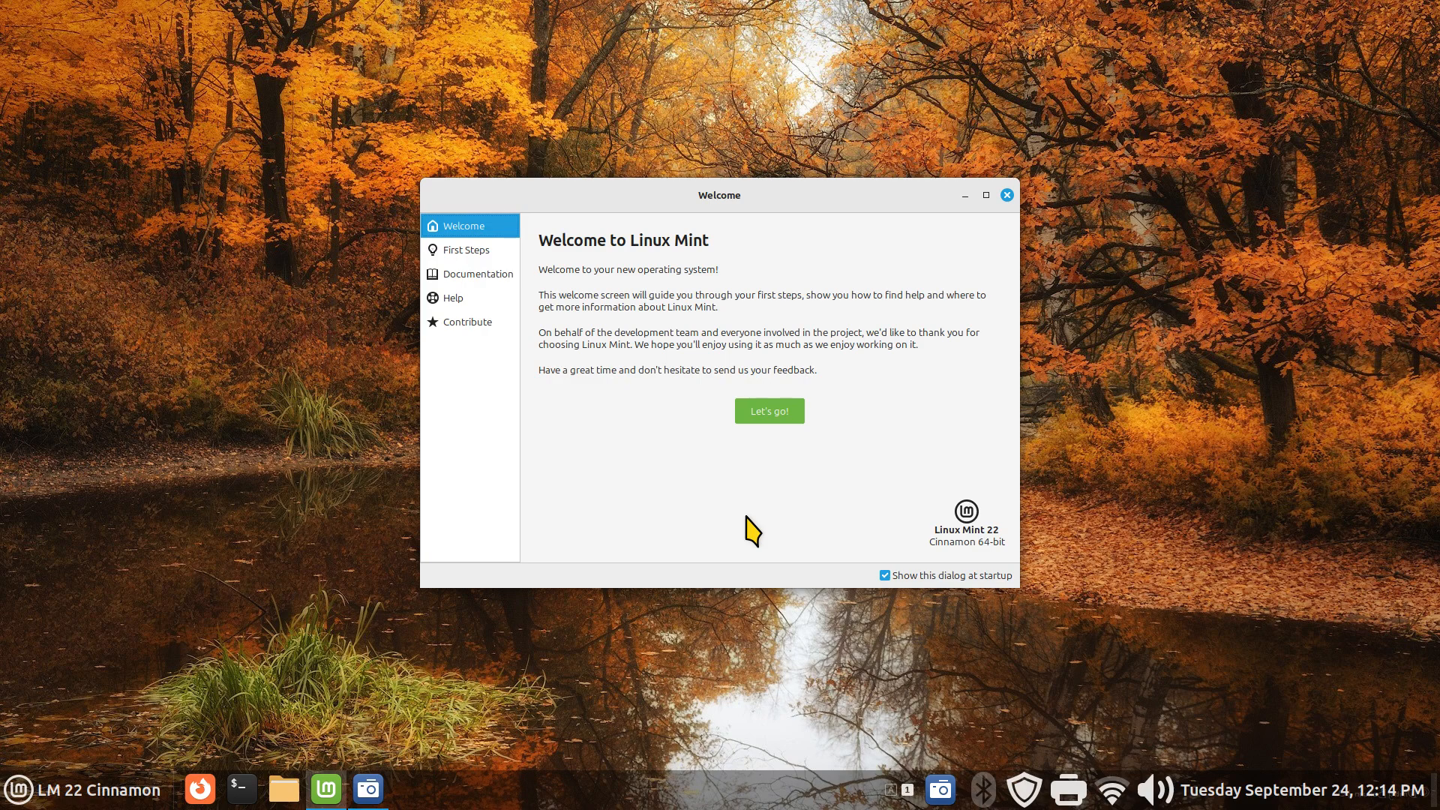
- Browse the Maya, Wilma, Linux Mint, Virginia, Test and Pictures collections in Backgrounds, then close it
{"action": "right_click", "coordinate": [186, 267]}
{"action": "left_click", "coordinate": [271, 327]}
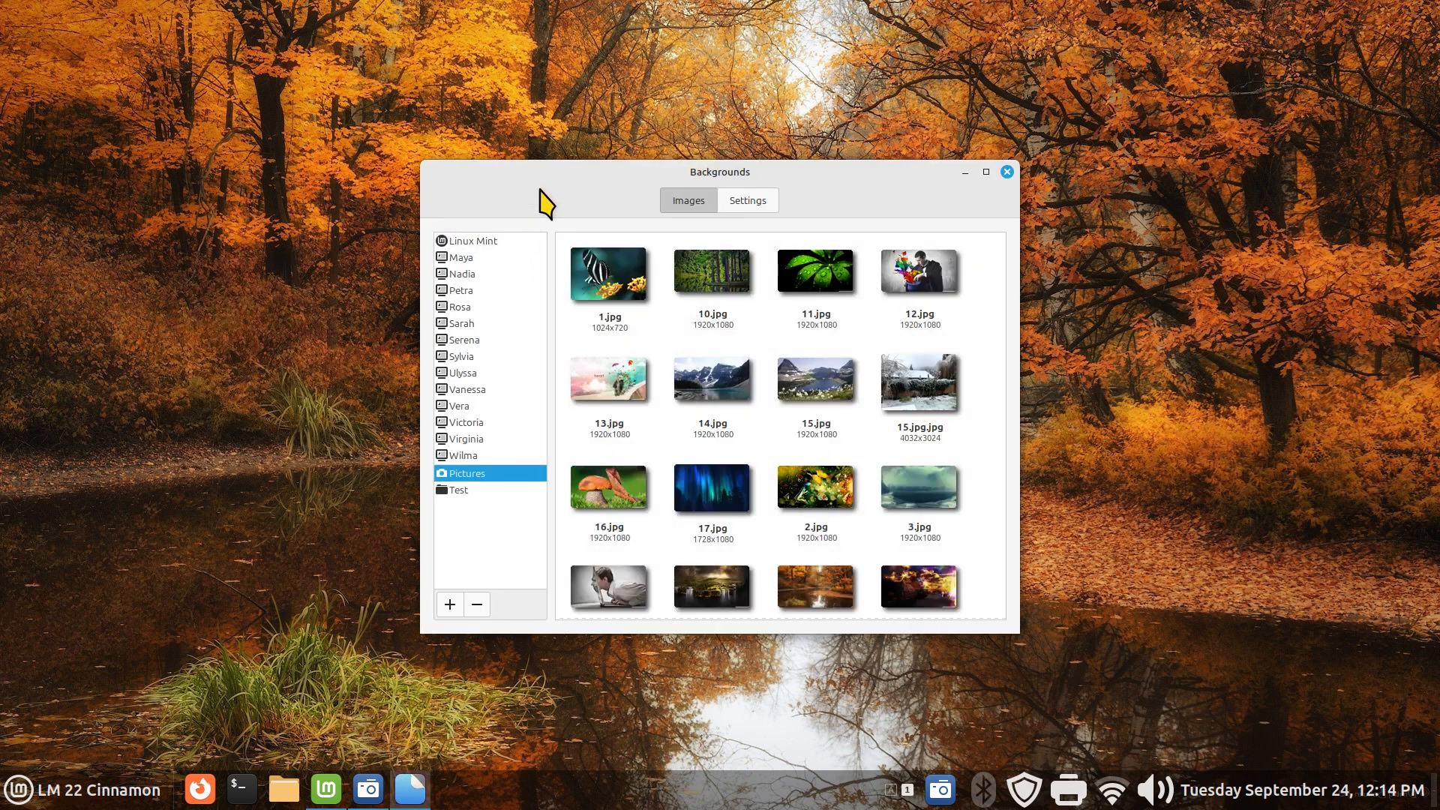
{"action": "left_click", "coordinate": [487, 259]}
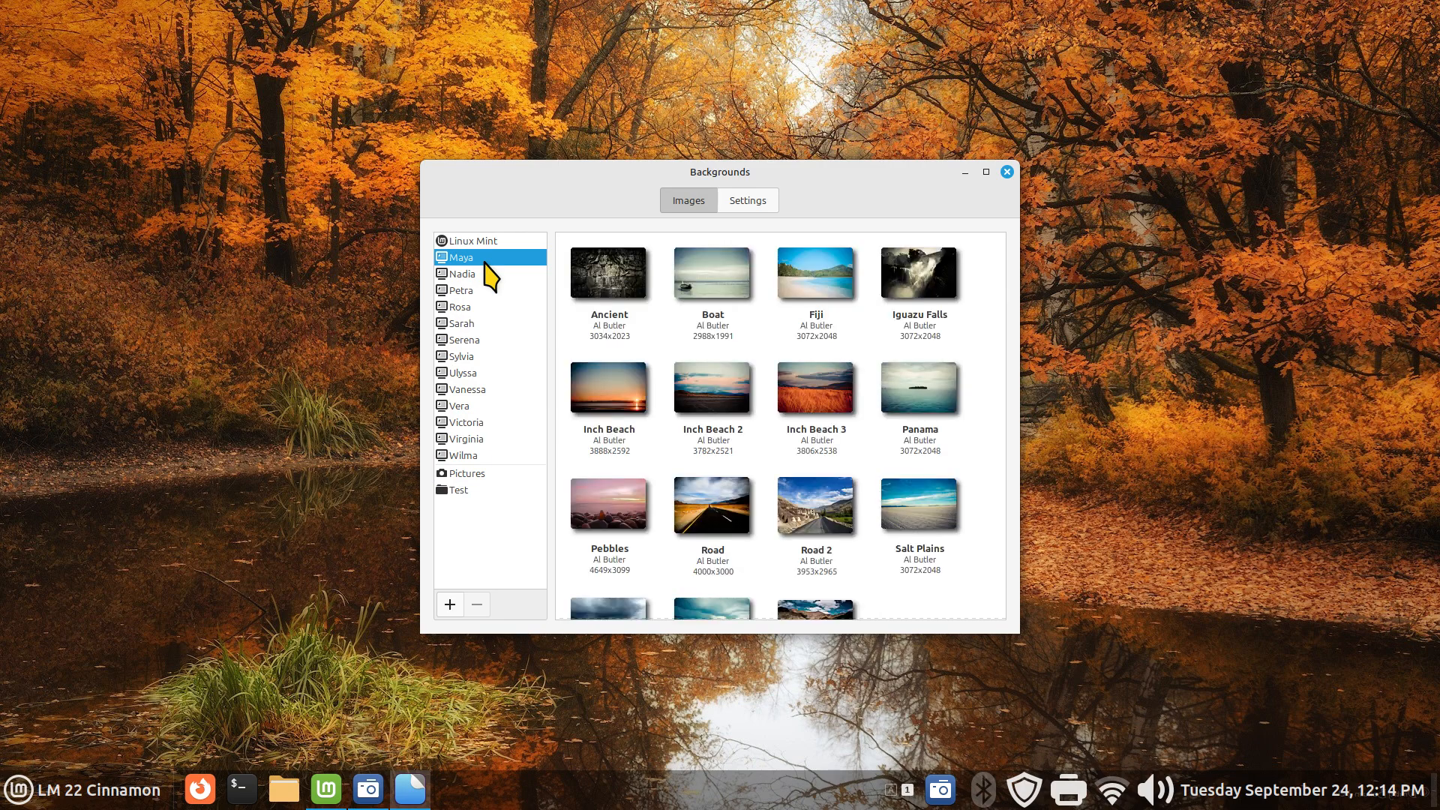
{"action": "left_click", "coordinate": [467, 457]}
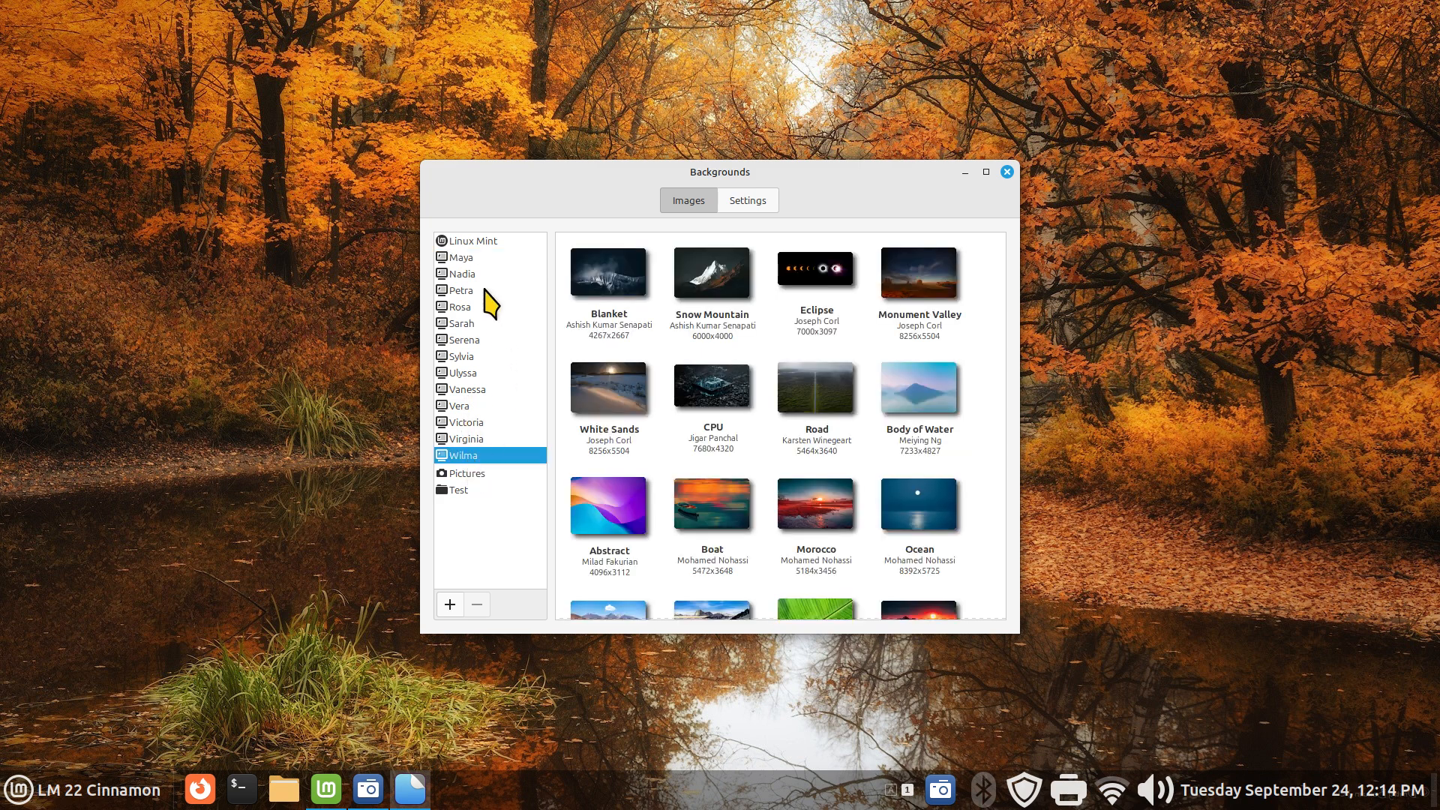
{"action": "left_click", "coordinate": [486, 243]}
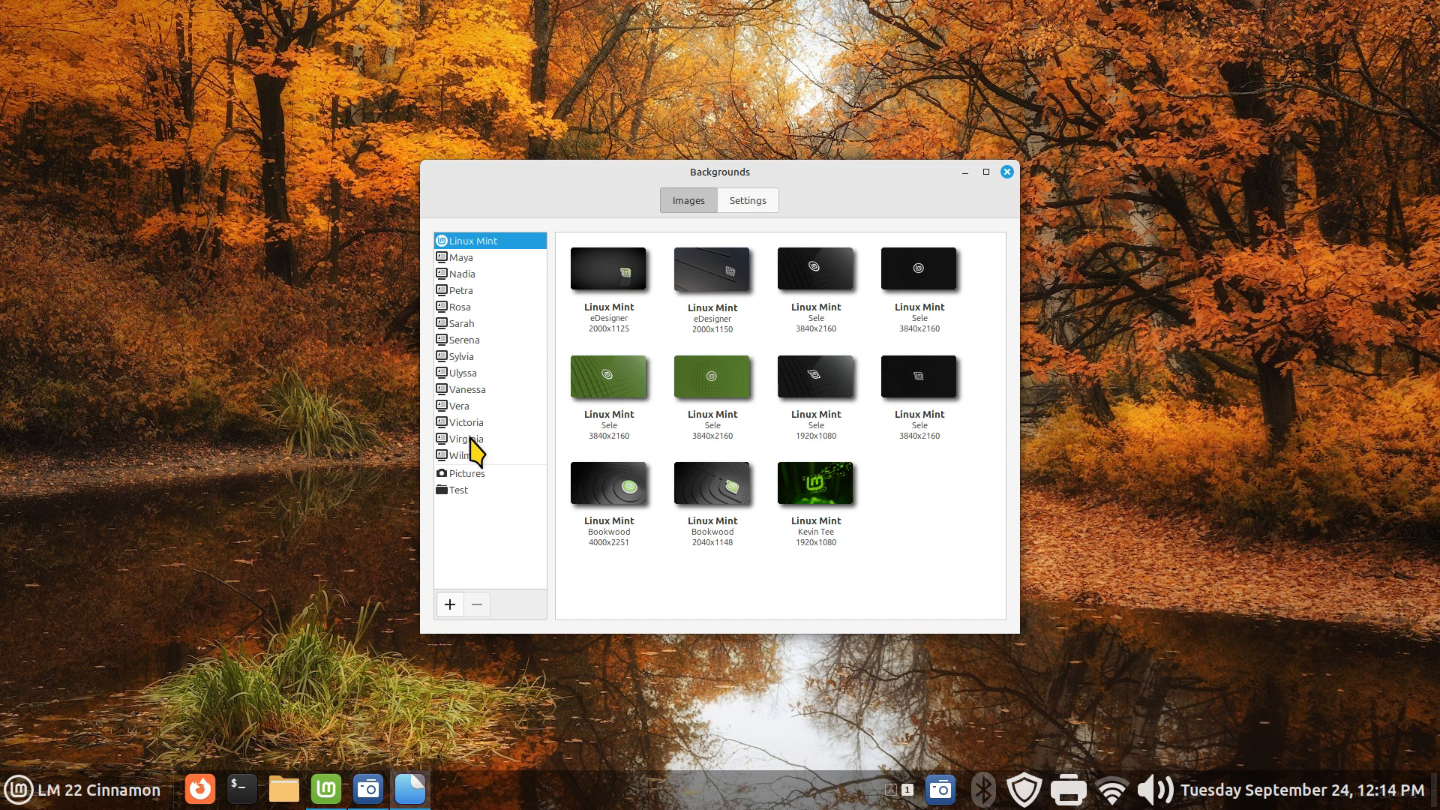
{"action": "left_click", "coordinate": [466, 439]}
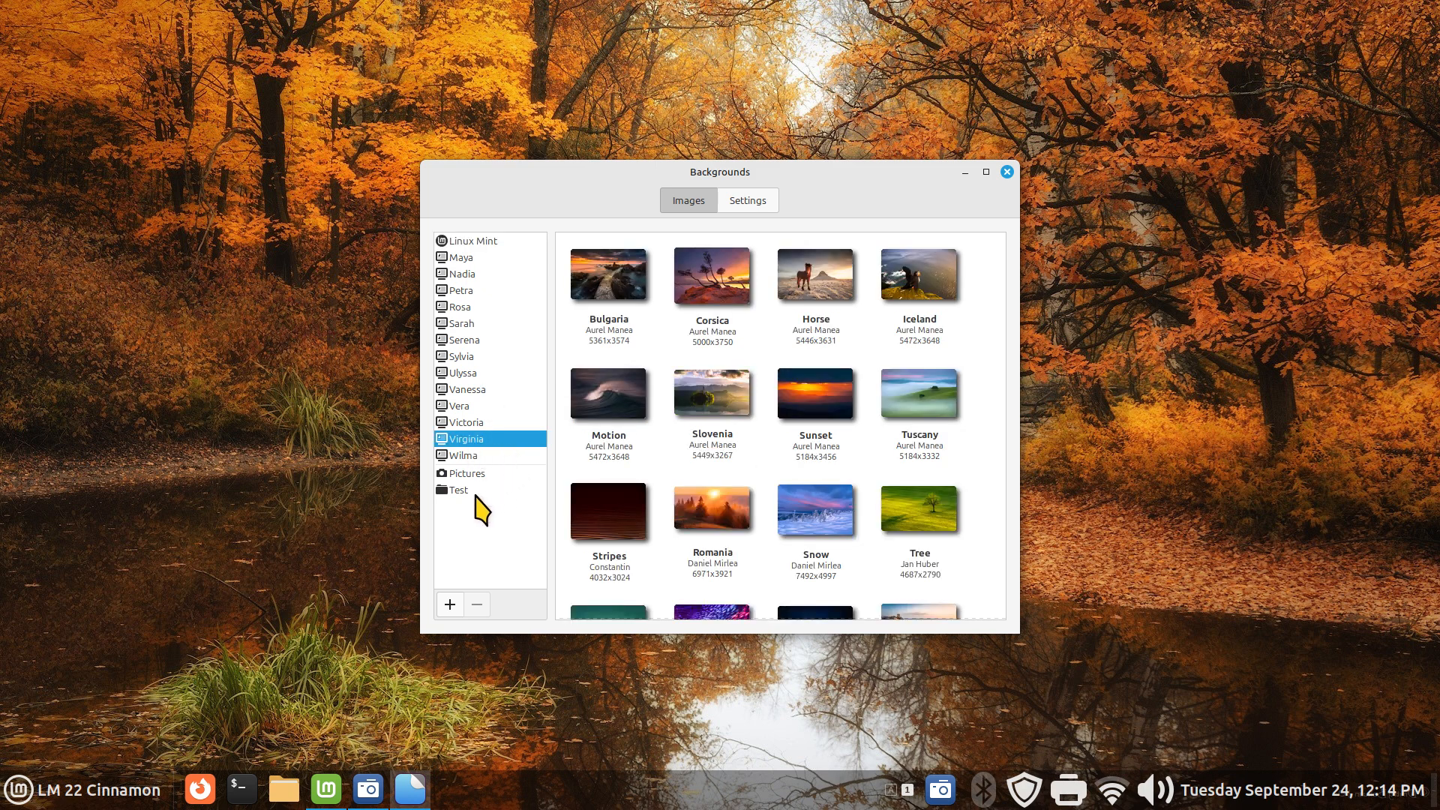
{"action": "left_click", "coordinate": [463, 491]}
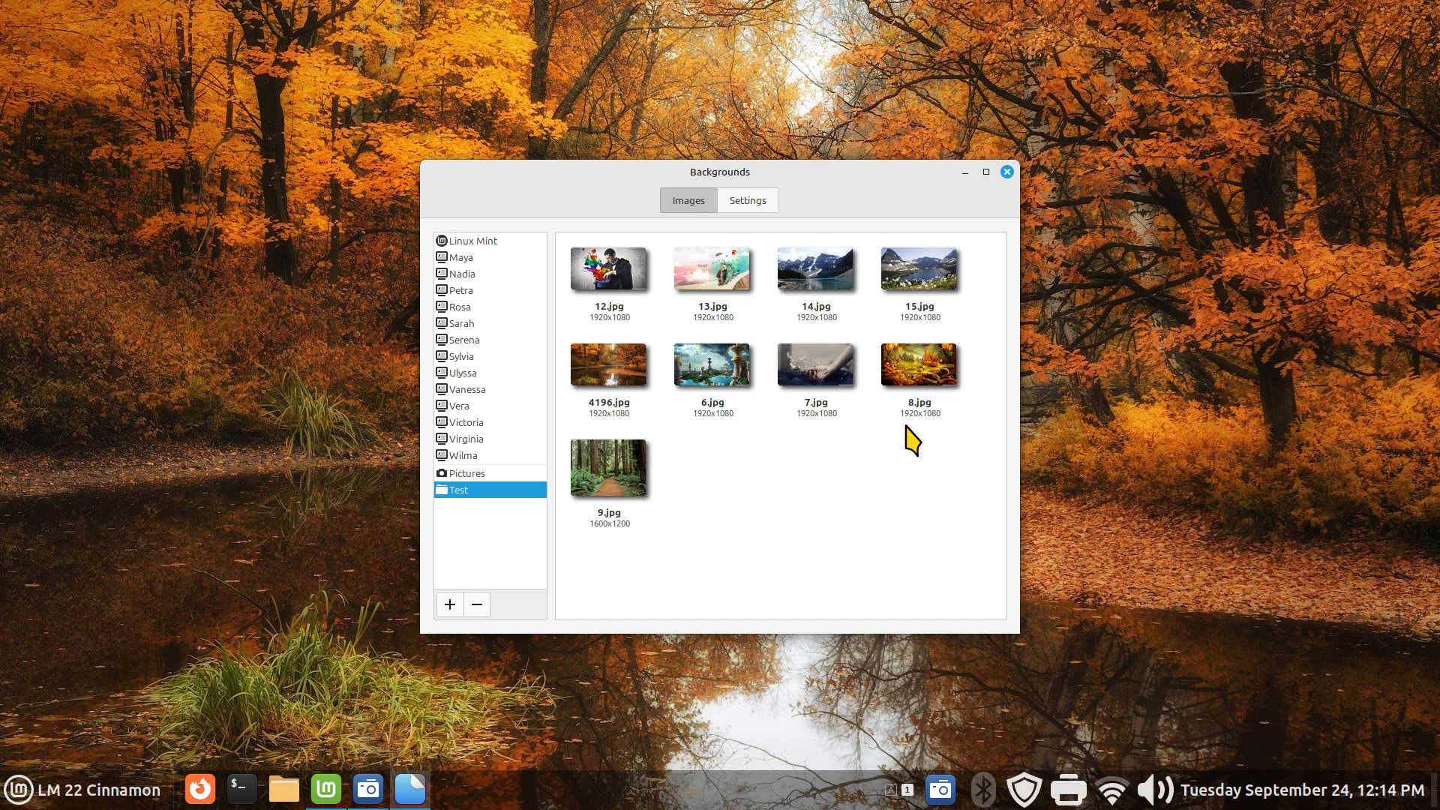
{"action": "left_click", "coordinate": [482, 473]}
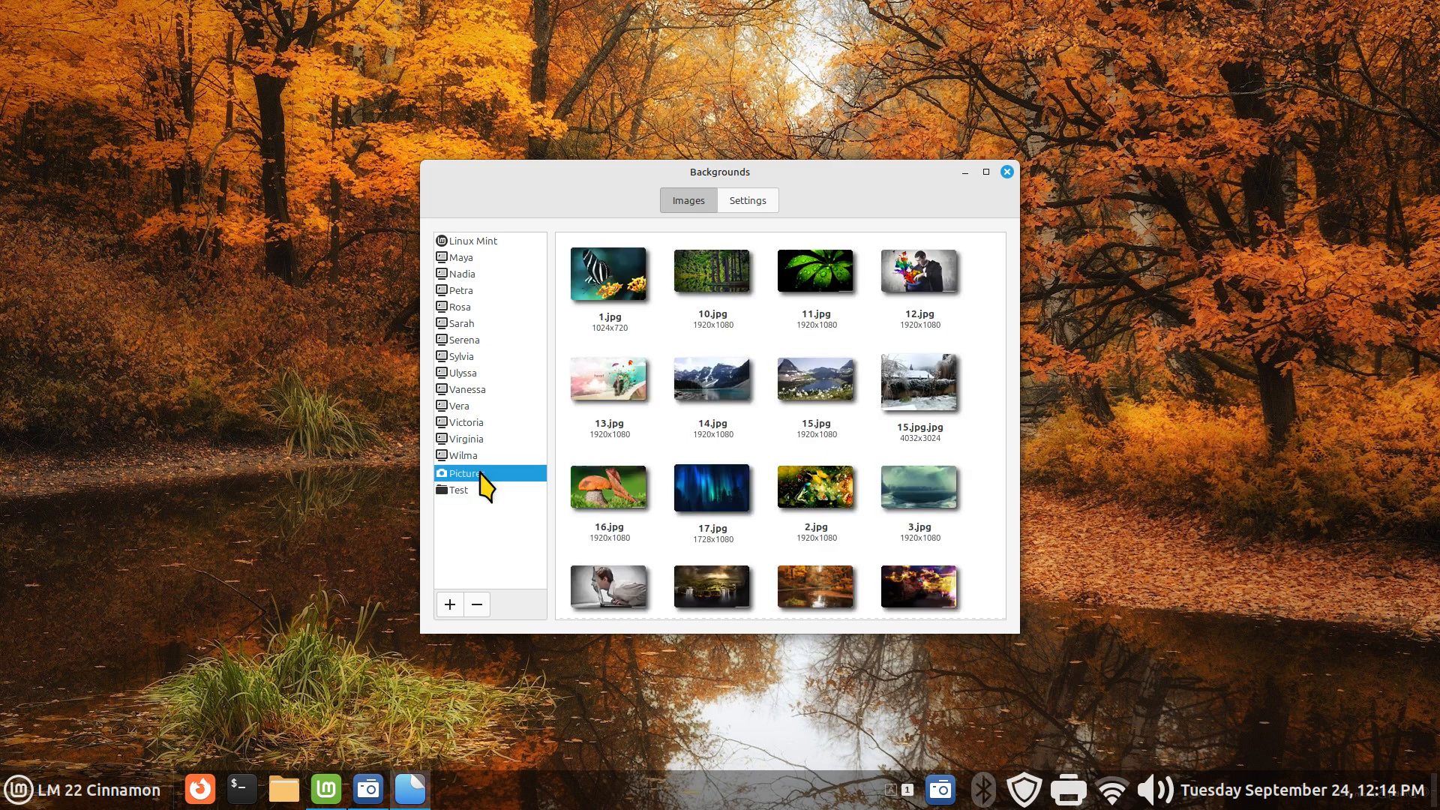
{"action": "left_click", "coordinate": [471, 491]}
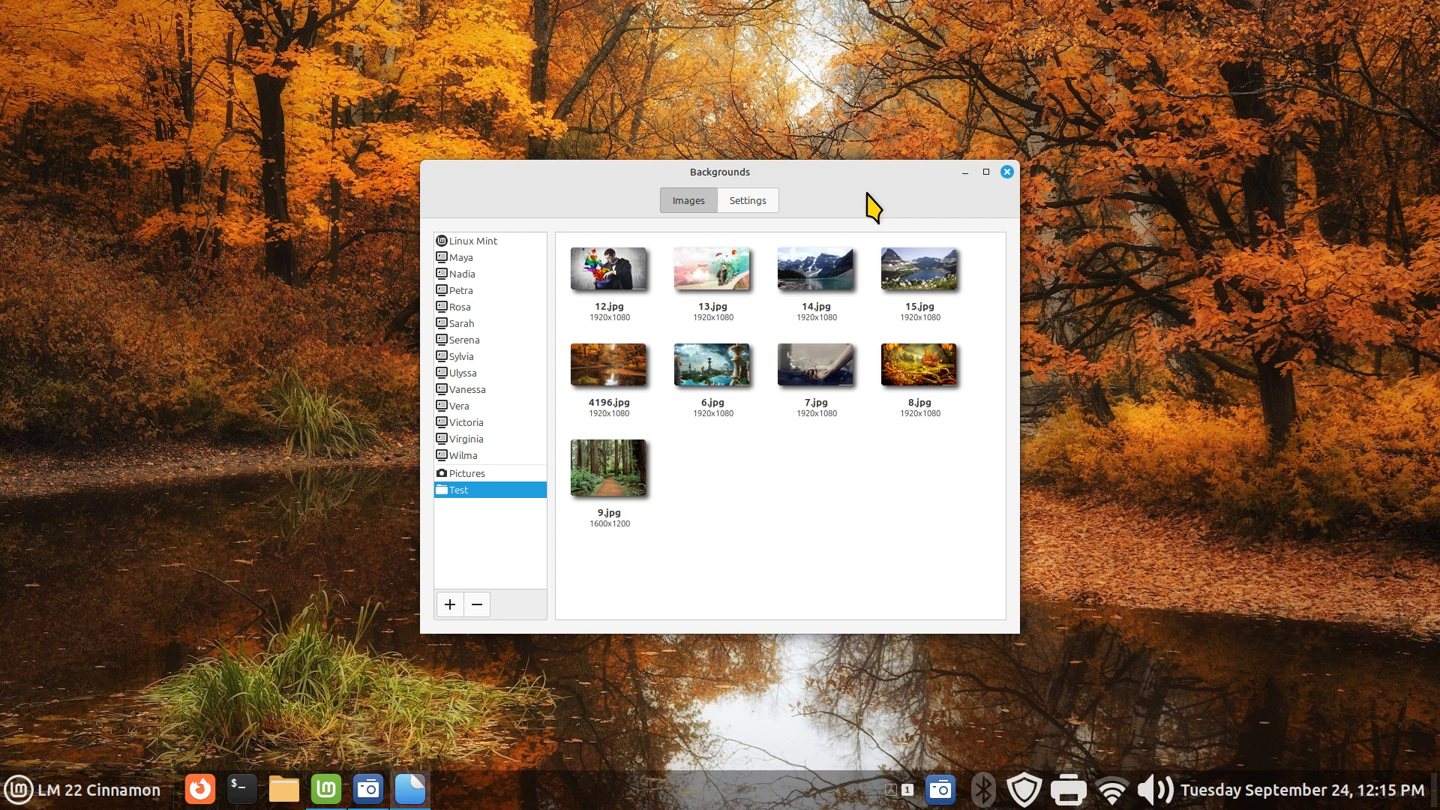
{"action": "left_click", "coordinate": [1008, 172]}
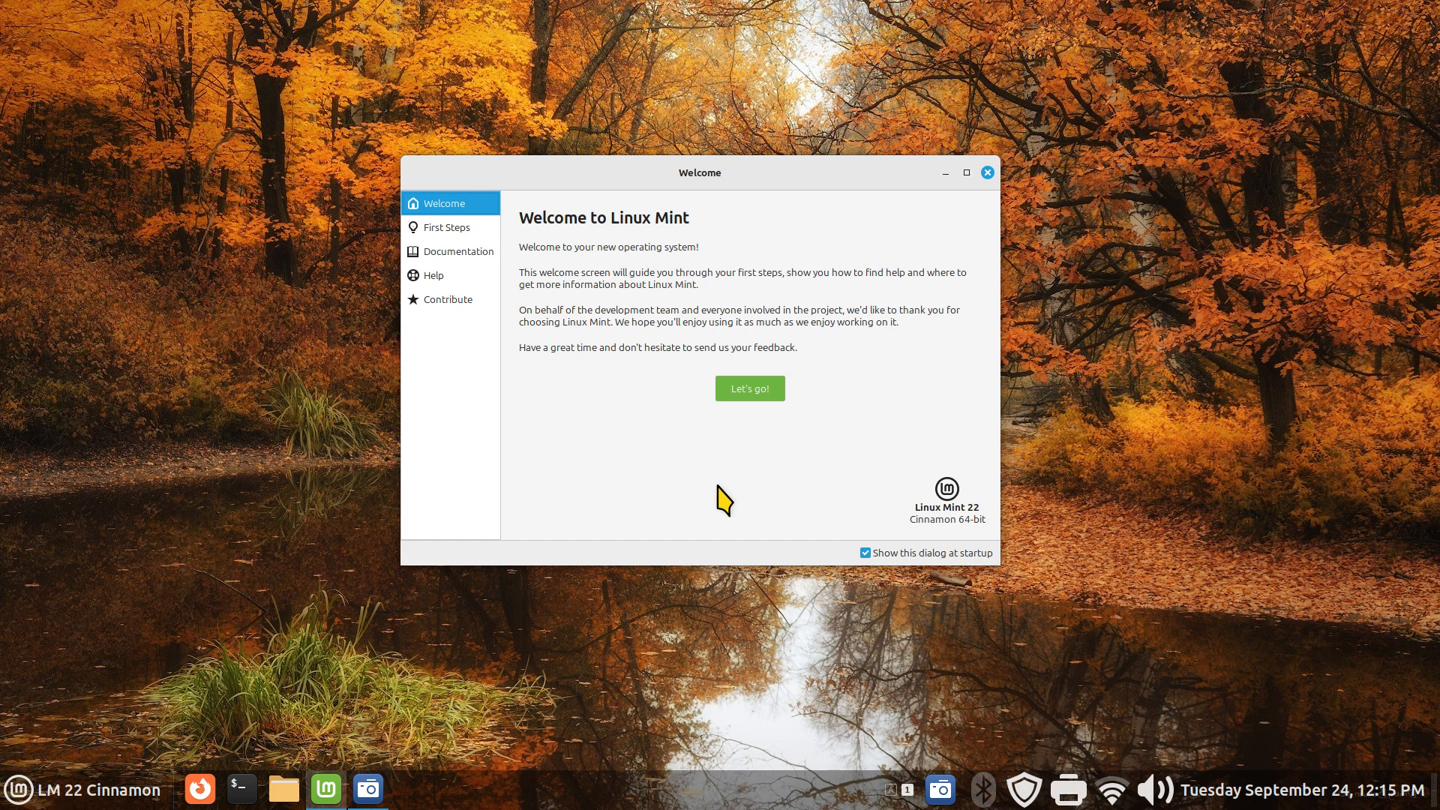
- Close the Welcome screen and launch Software Manager, placed on the right
{"action": "left_click", "coordinate": [986, 171]}
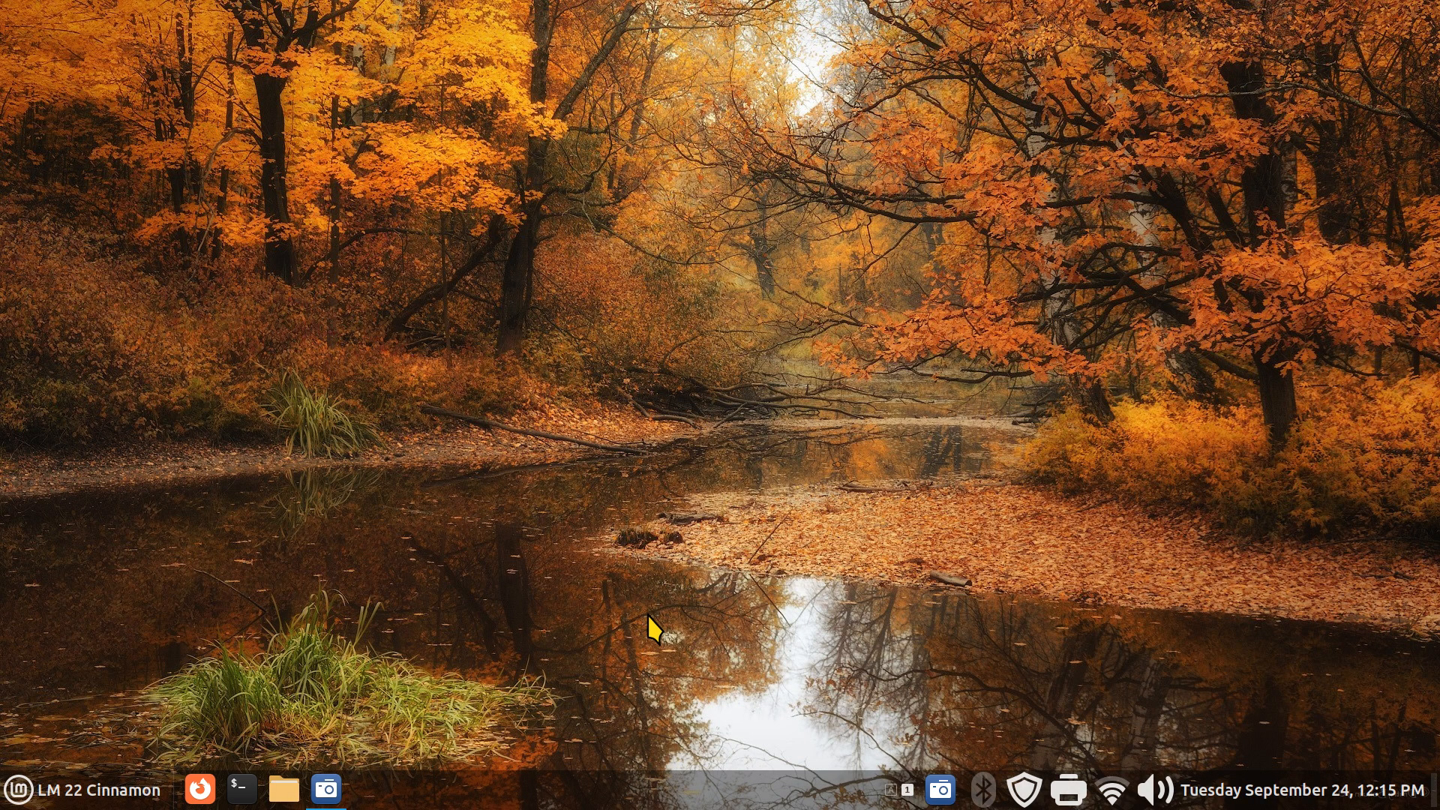
{"action": "left_click", "coordinate": [60, 793]}
{"action": "left_click", "coordinate": [48, 224]}
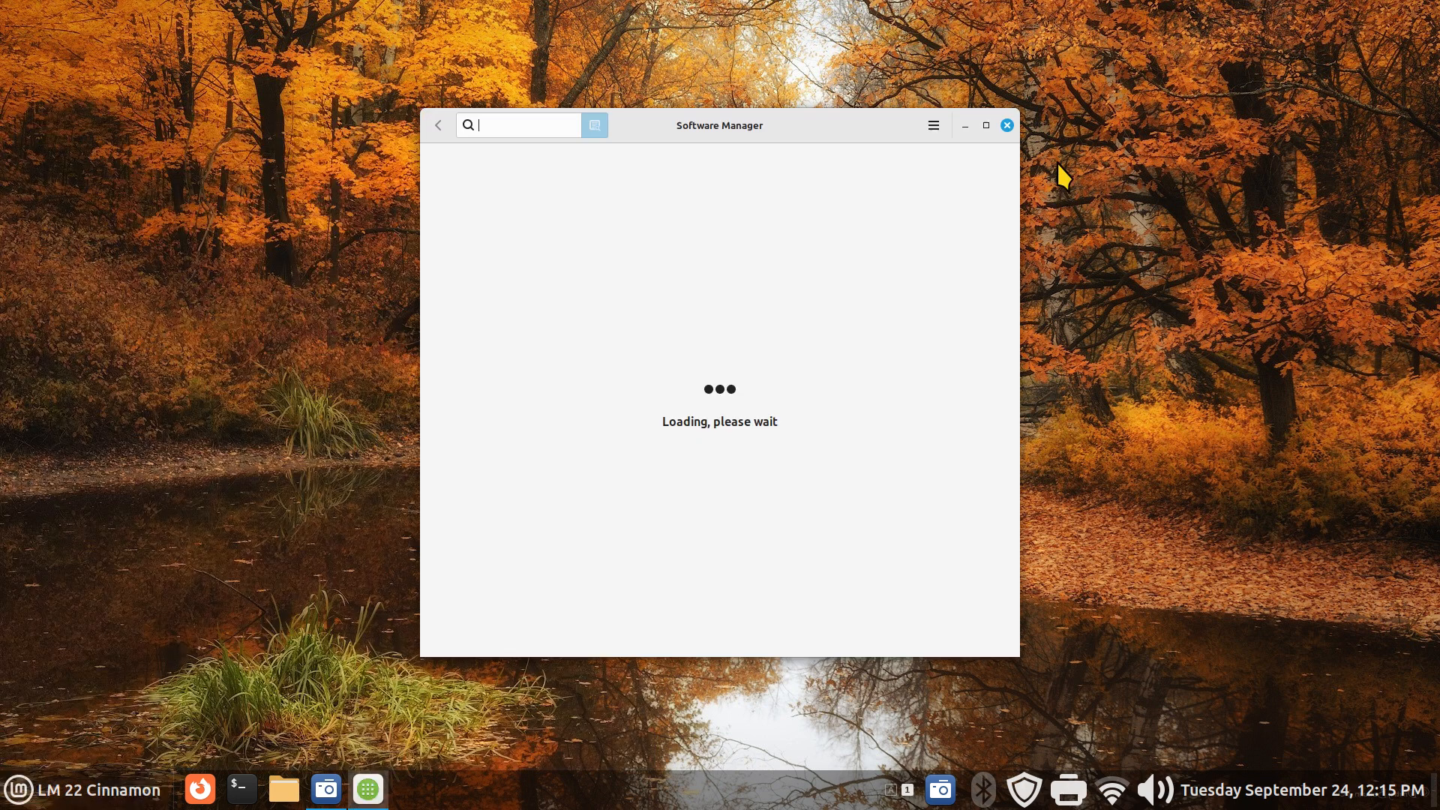
{"action": "mouse_move", "coordinate": [801, 125]}
{"action": "left_mouse_down"}
{"action": "mouse_move", "coordinate": [1190, 119]}
{"action": "mouse_move", "coordinate": [1208, 138]}
{"action": "left_mouse_up"}
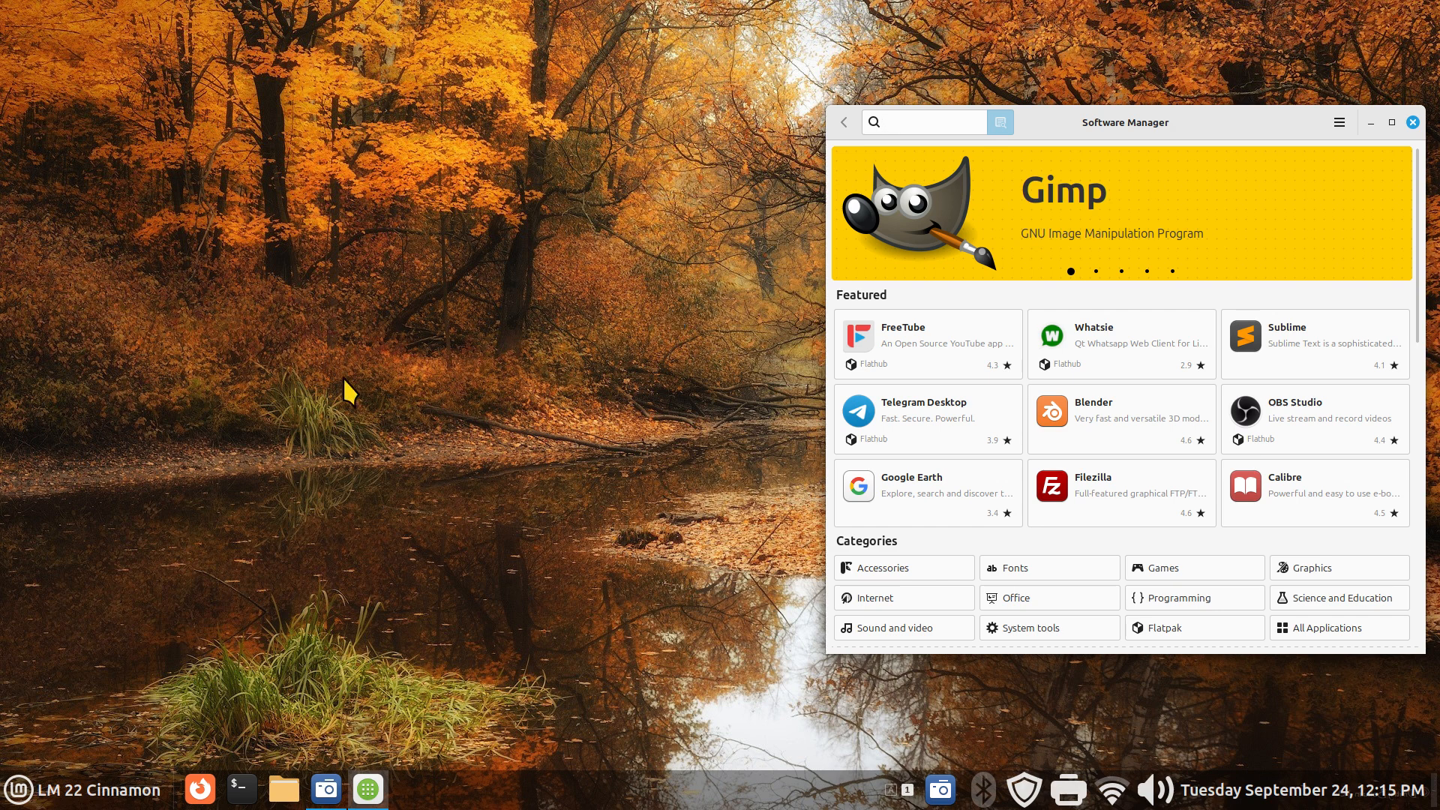
- Reopen Backgrounds on the left and view the Wilma and Linux Mint collections
{"action": "right_click", "coordinate": [309, 200]}
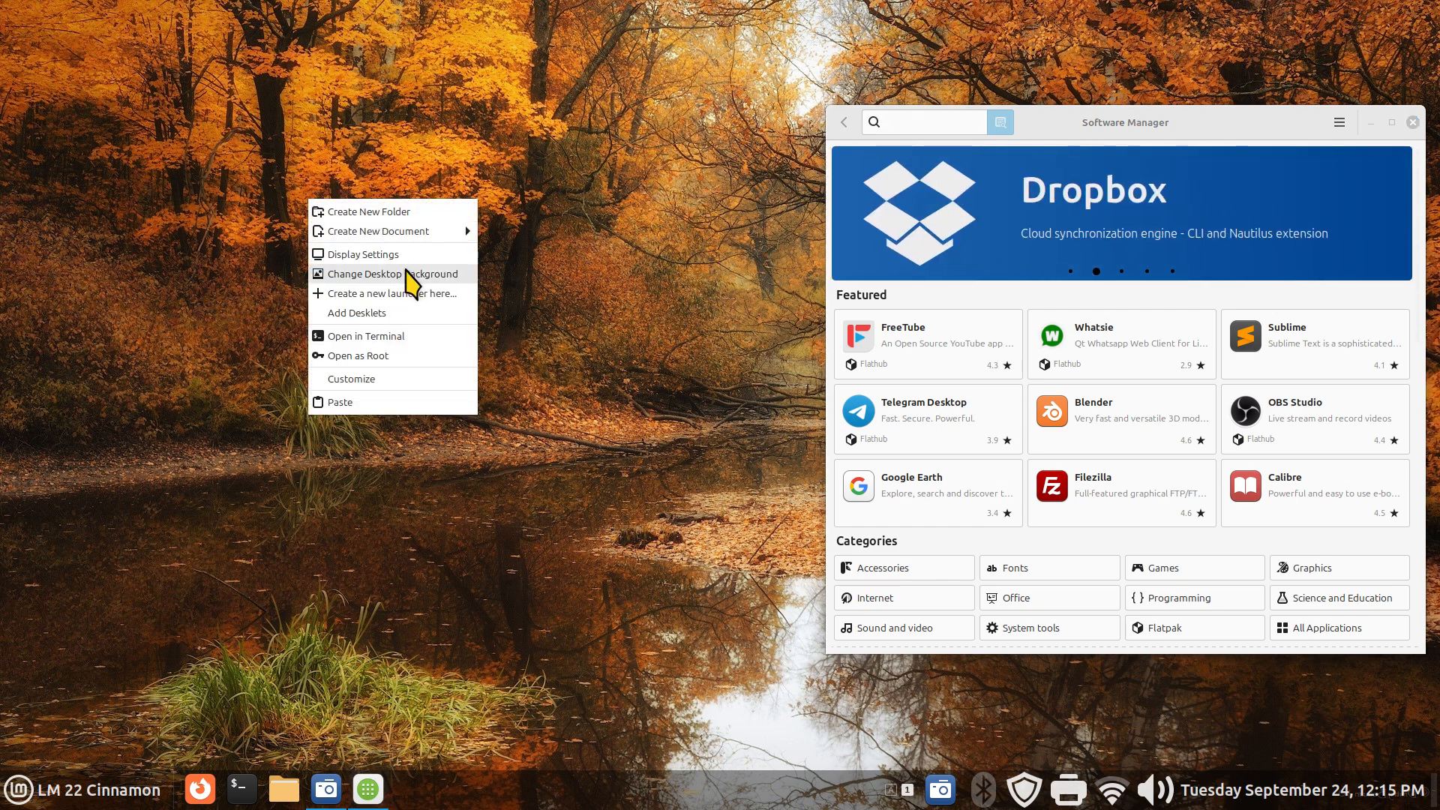
{"action": "left_click", "coordinate": [407, 275]}
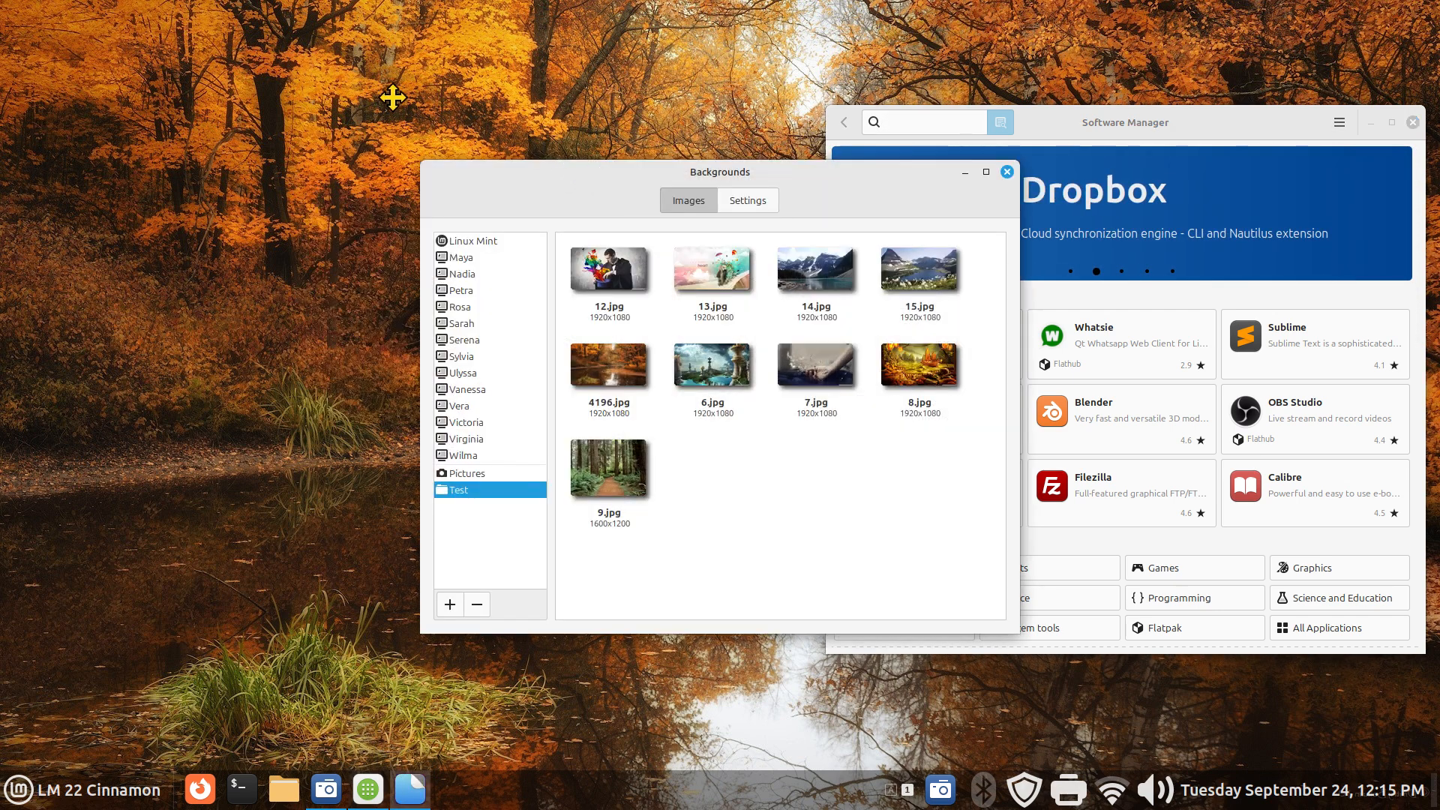
{"action": "left_click_drag", "start_coordinate": [600, 180], "coordinate": [255, 136]}
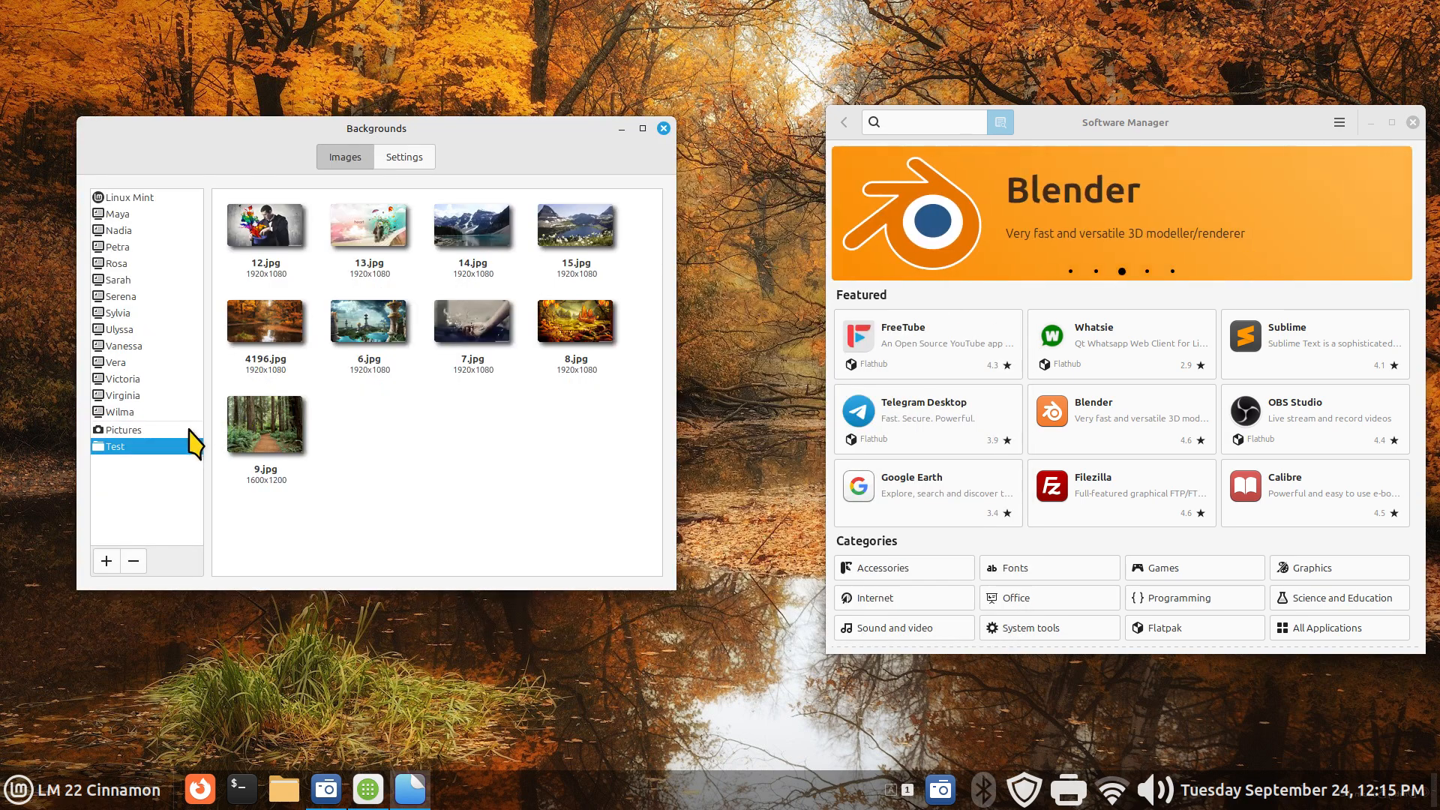
{"action": "left_click", "coordinate": [125, 413]}
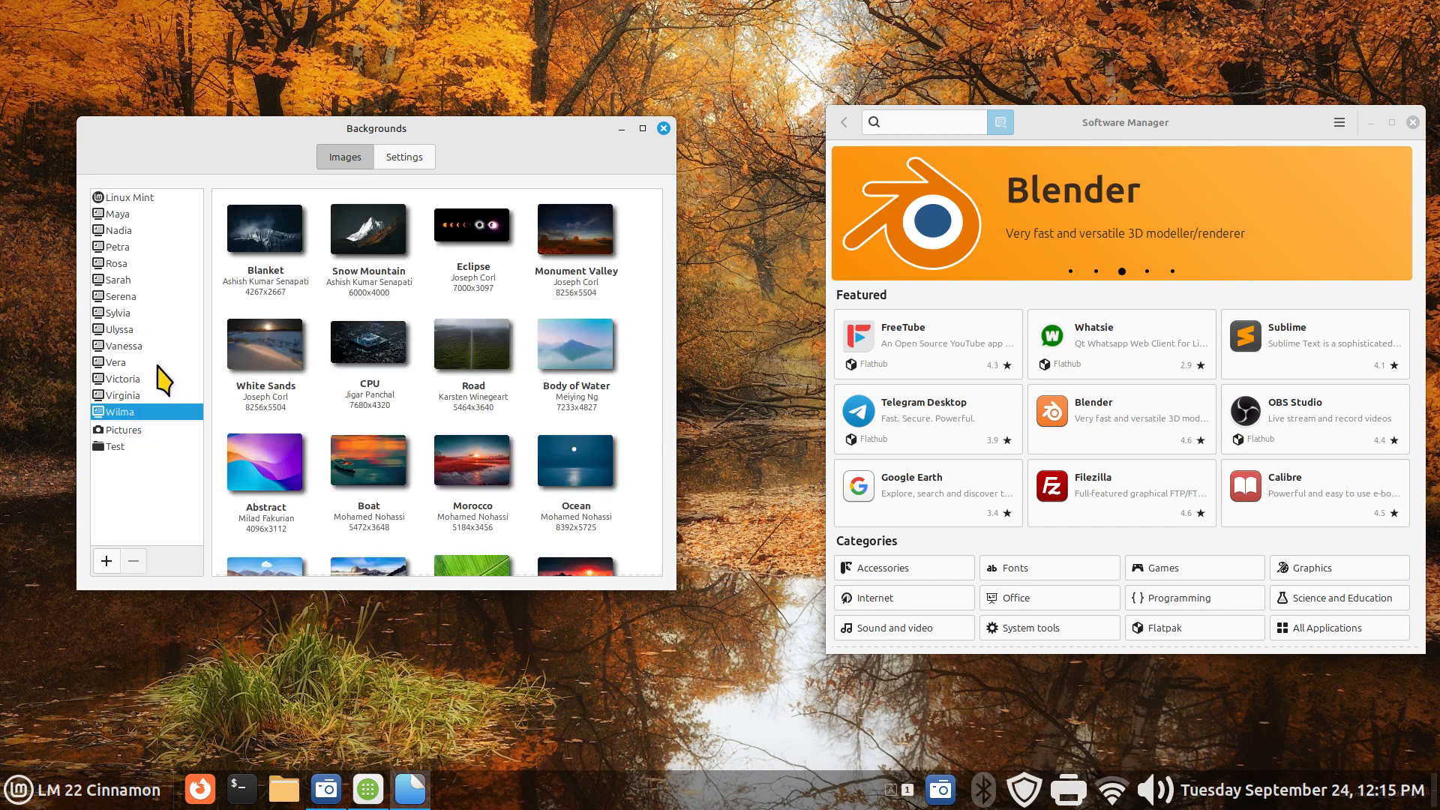
{"action": "left_click", "coordinate": [129, 200]}
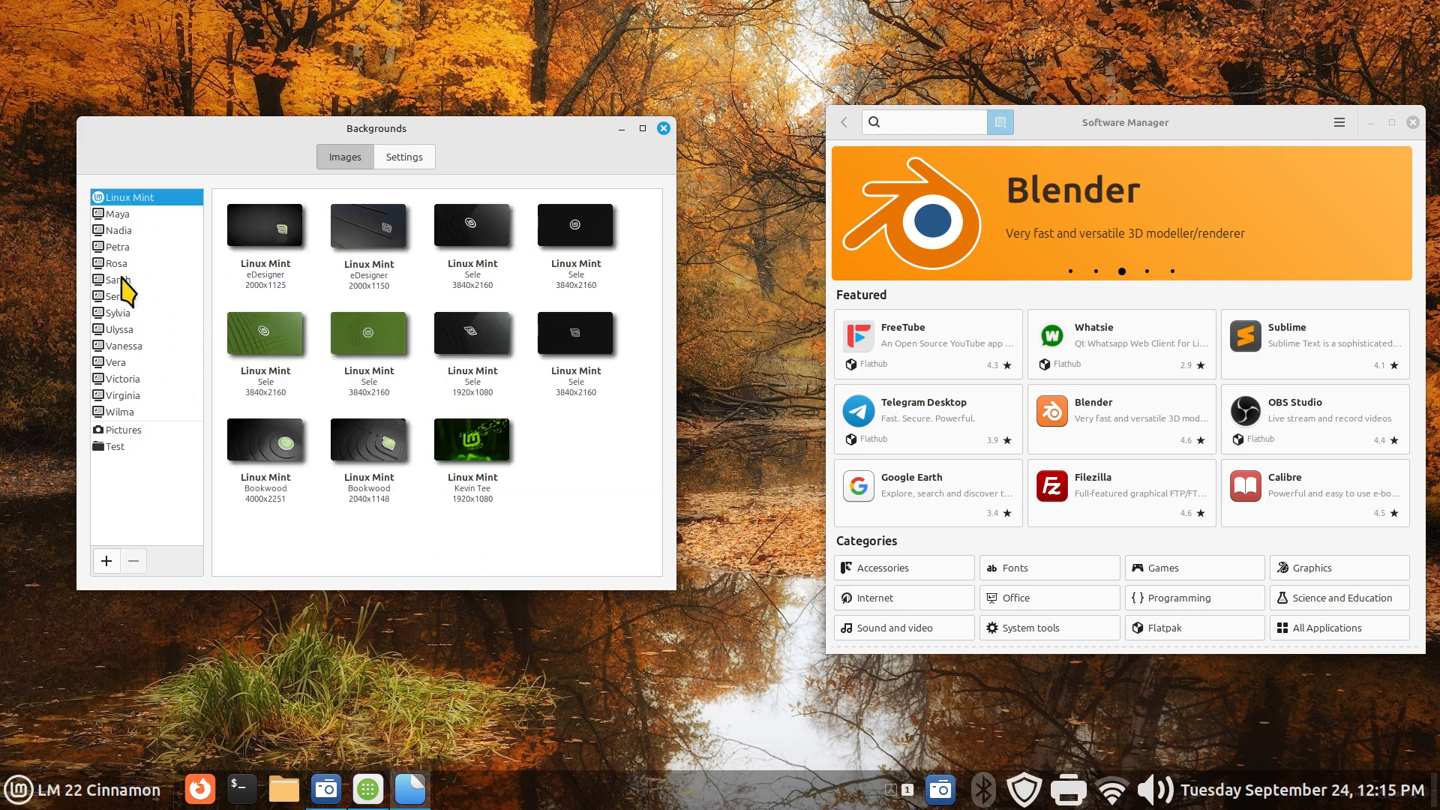
- Search 'backgrounds' in Software Manager and copy the search text
{"action": "left_click", "coordinate": [905, 126]}
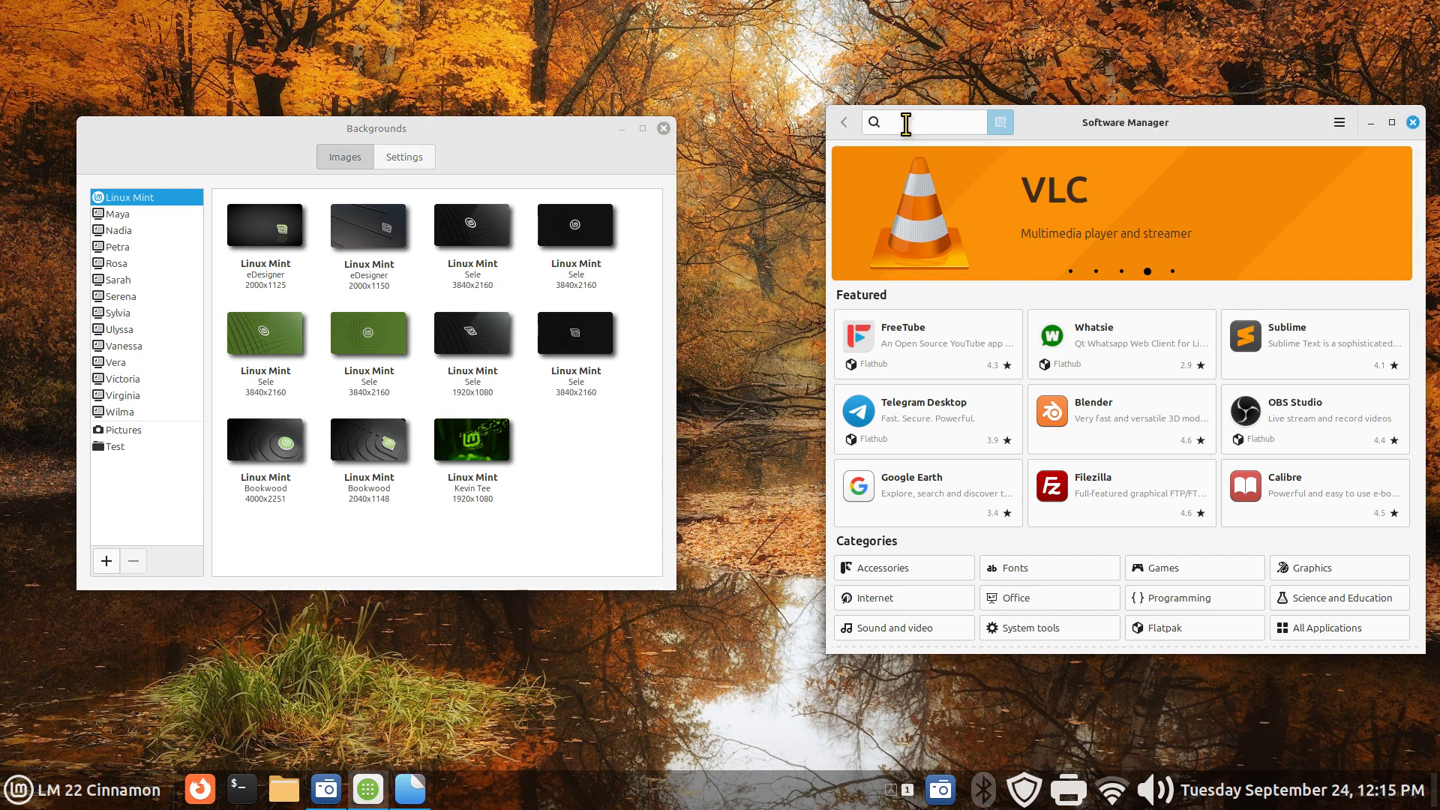
{"action": "type", "text": "back"}
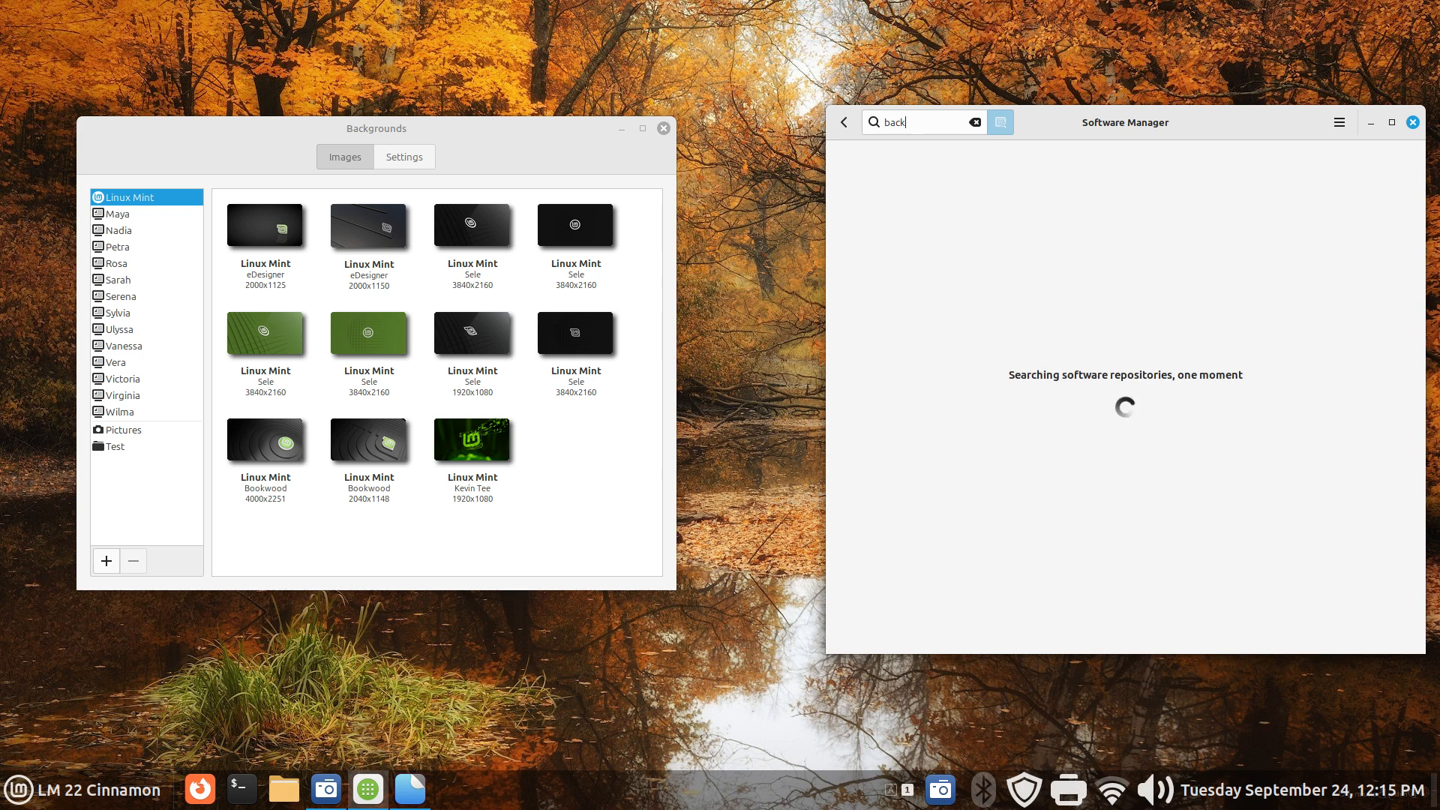
{"action": "type", "text": "grounds"}
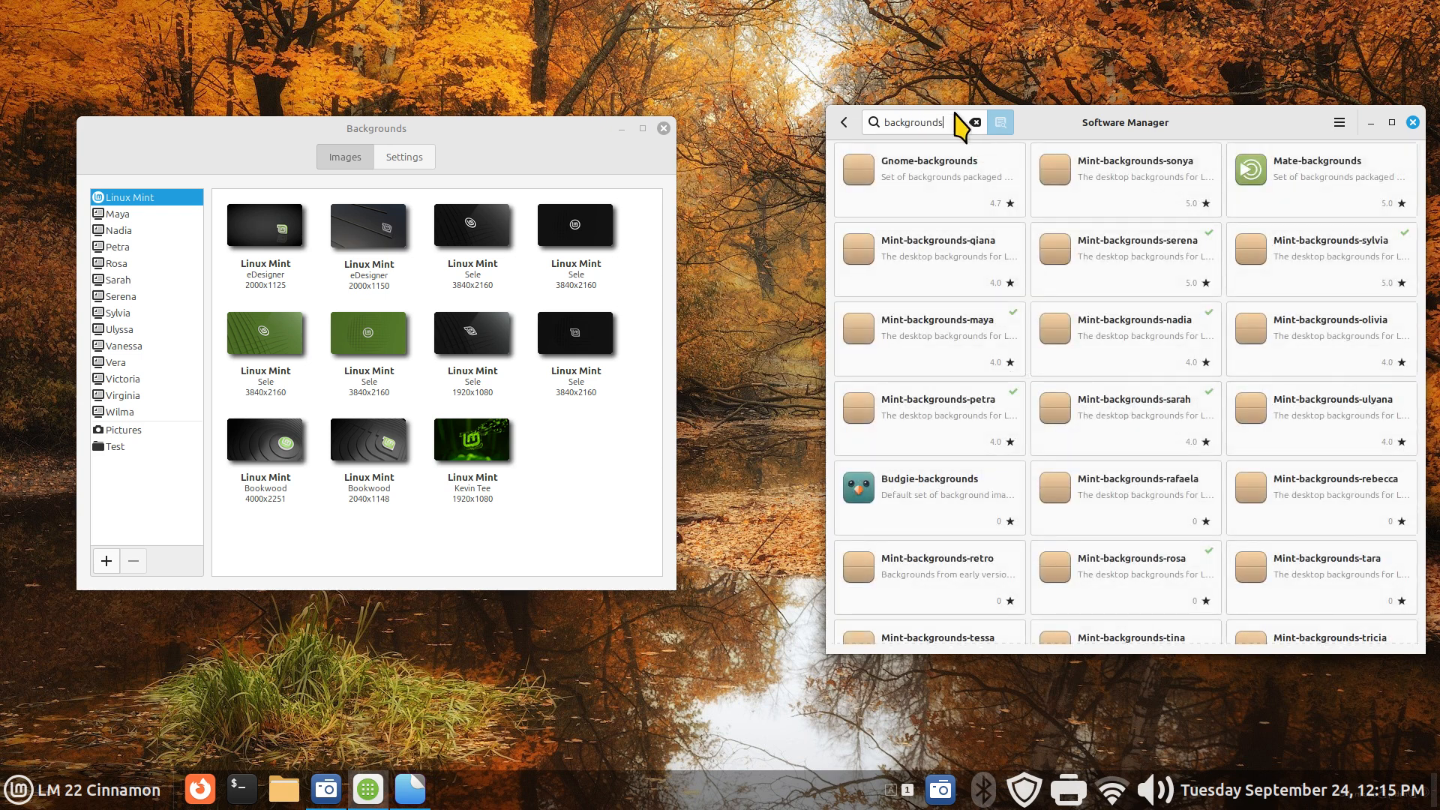
{"action": "left_click_drag", "start_coordinate": [949, 121], "coordinate": [896, 123]}
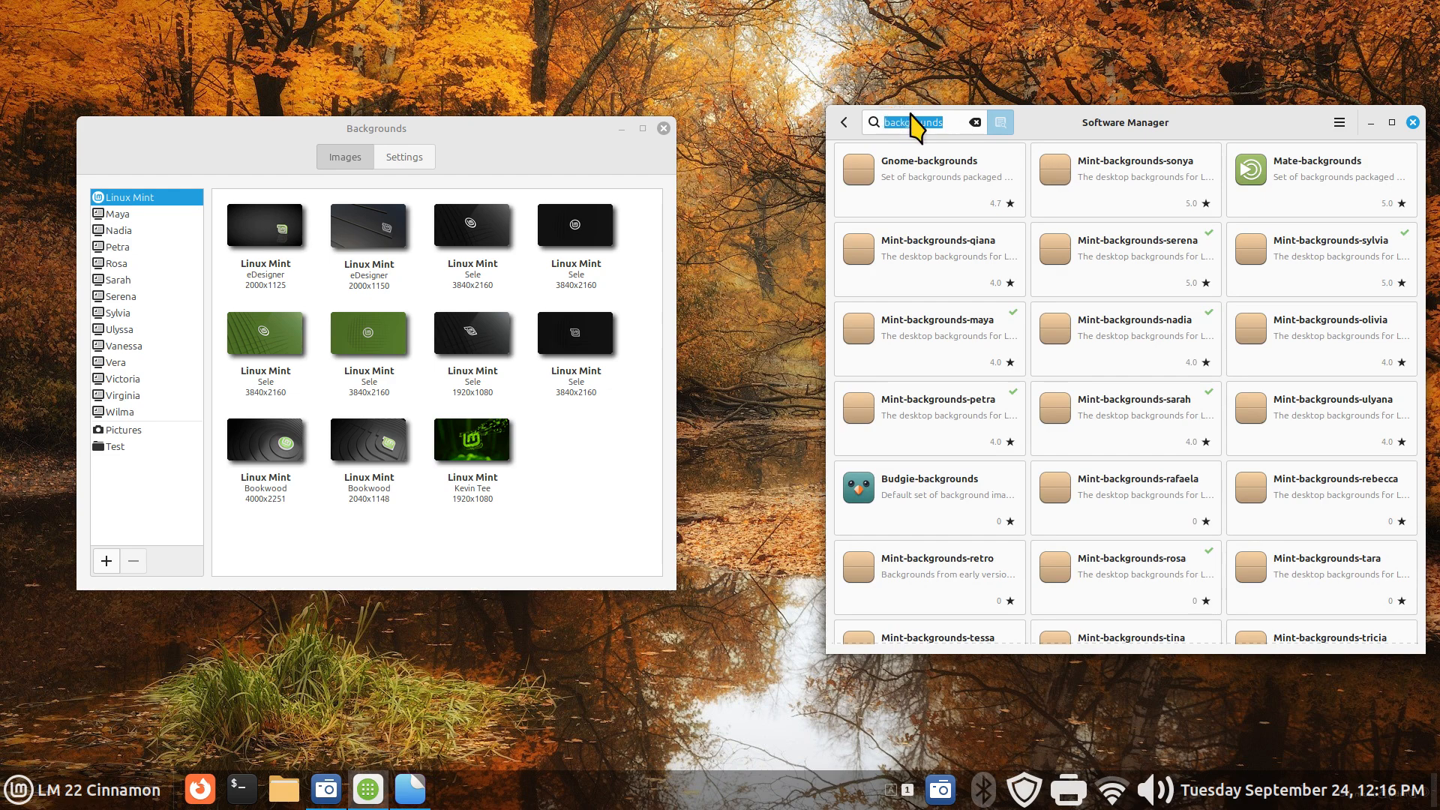
{"action": "right_click", "coordinate": [914, 115]}
{"action": "left_click", "coordinate": [889, 141]}
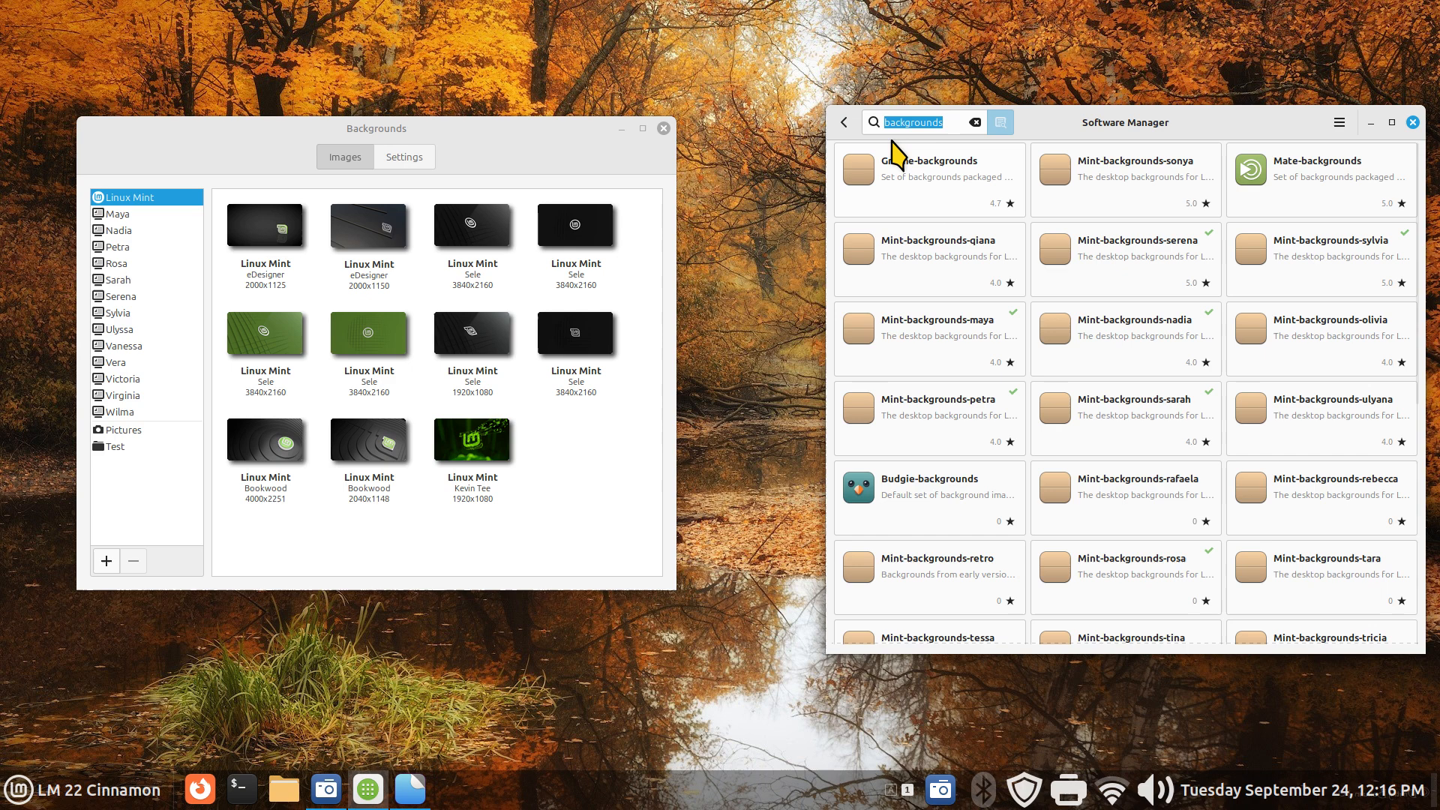
{"action": "right_click", "coordinate": [911, 121]}
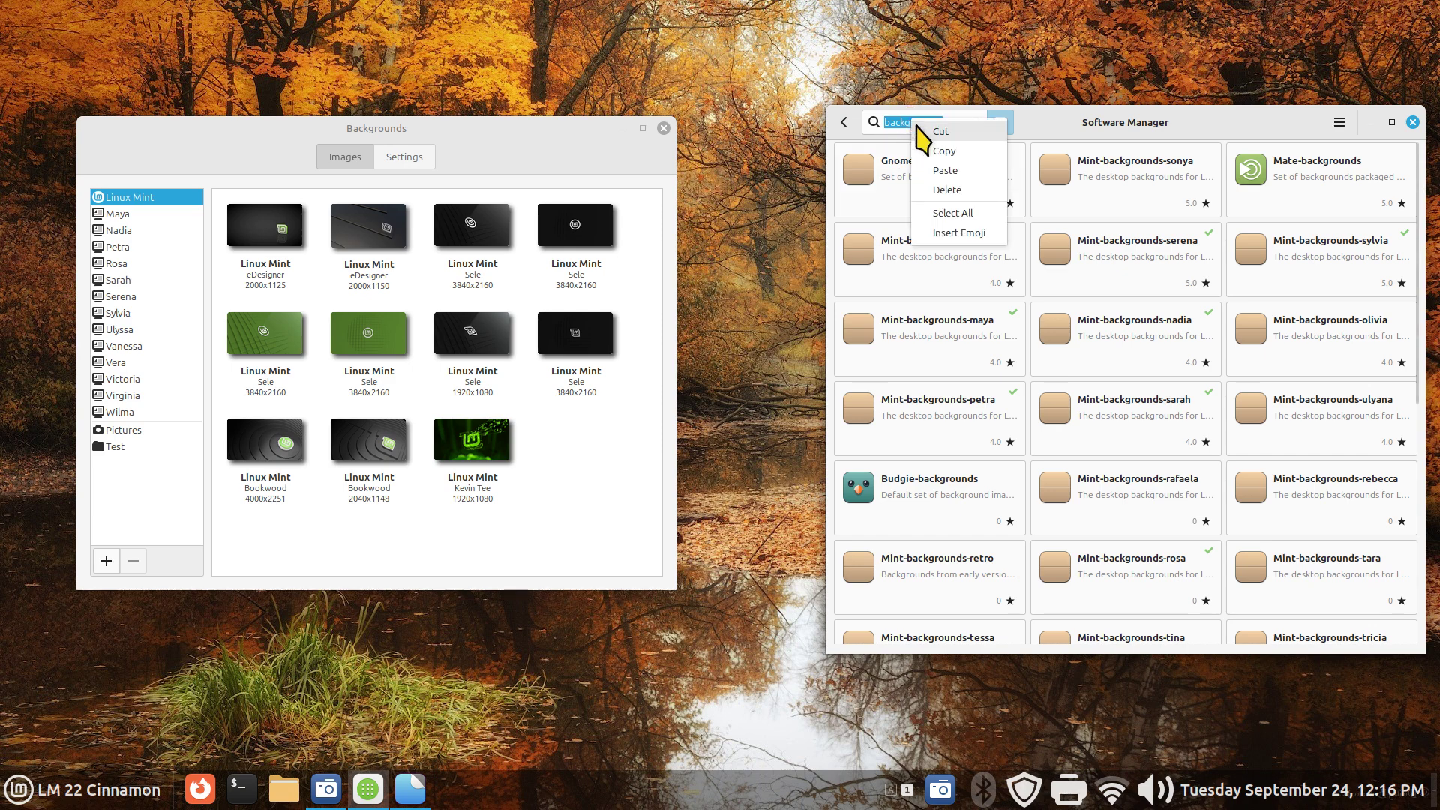
{"action": "left_click", "coordinate": [945, 152]}
{"action": "left_click_drag", "start_coordinate": [1170, 126], "coordinate": [1129, 118]}
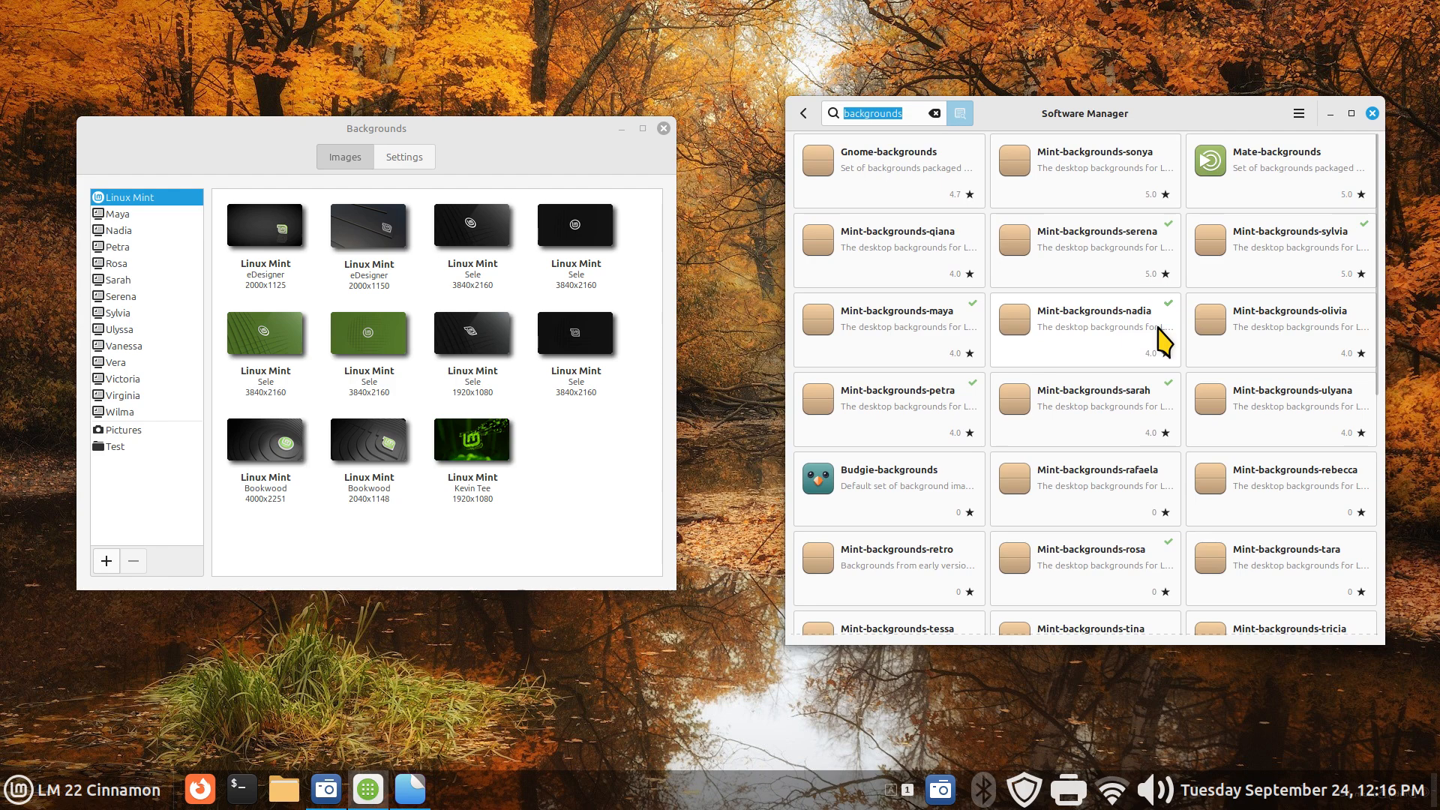
- Install the Mint-backgrounds-olivia package, authenticating with the password
{"action": "left_click", "coordinate": [1268, 343]}
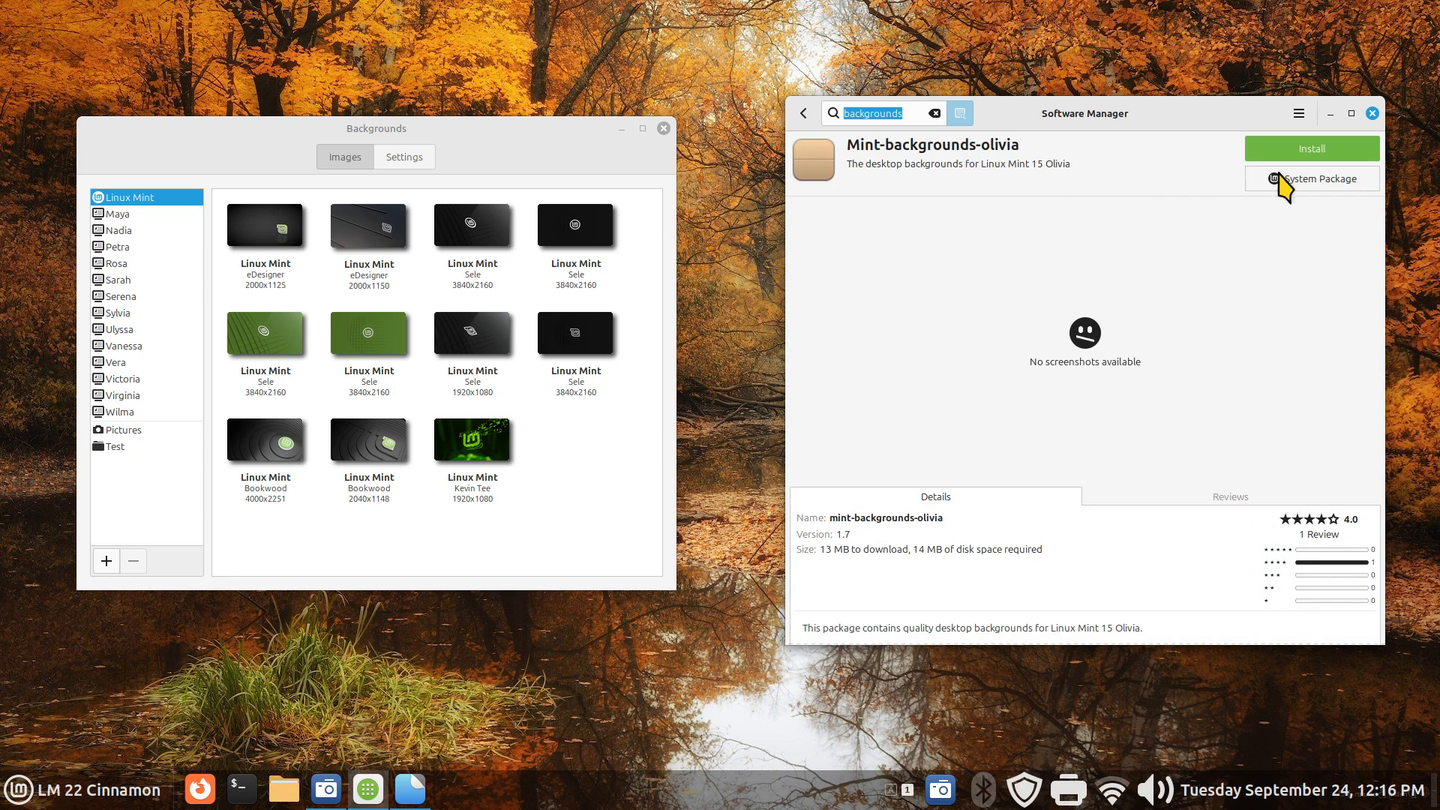
{"action": "left_click", "coordinate": [1306, 150]}
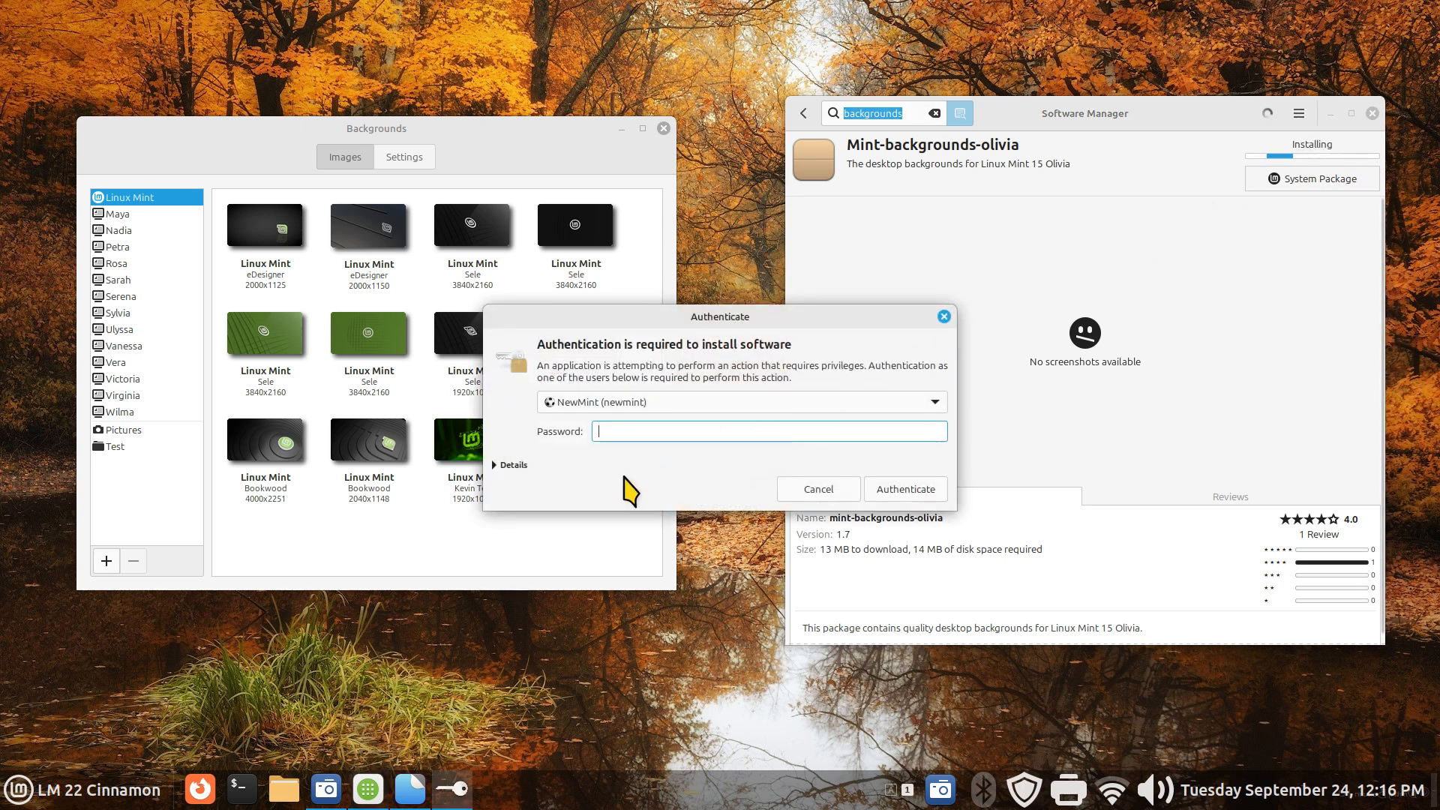
{"action": "type", "text": "••"}
{"action": "key", "text": "Return"}
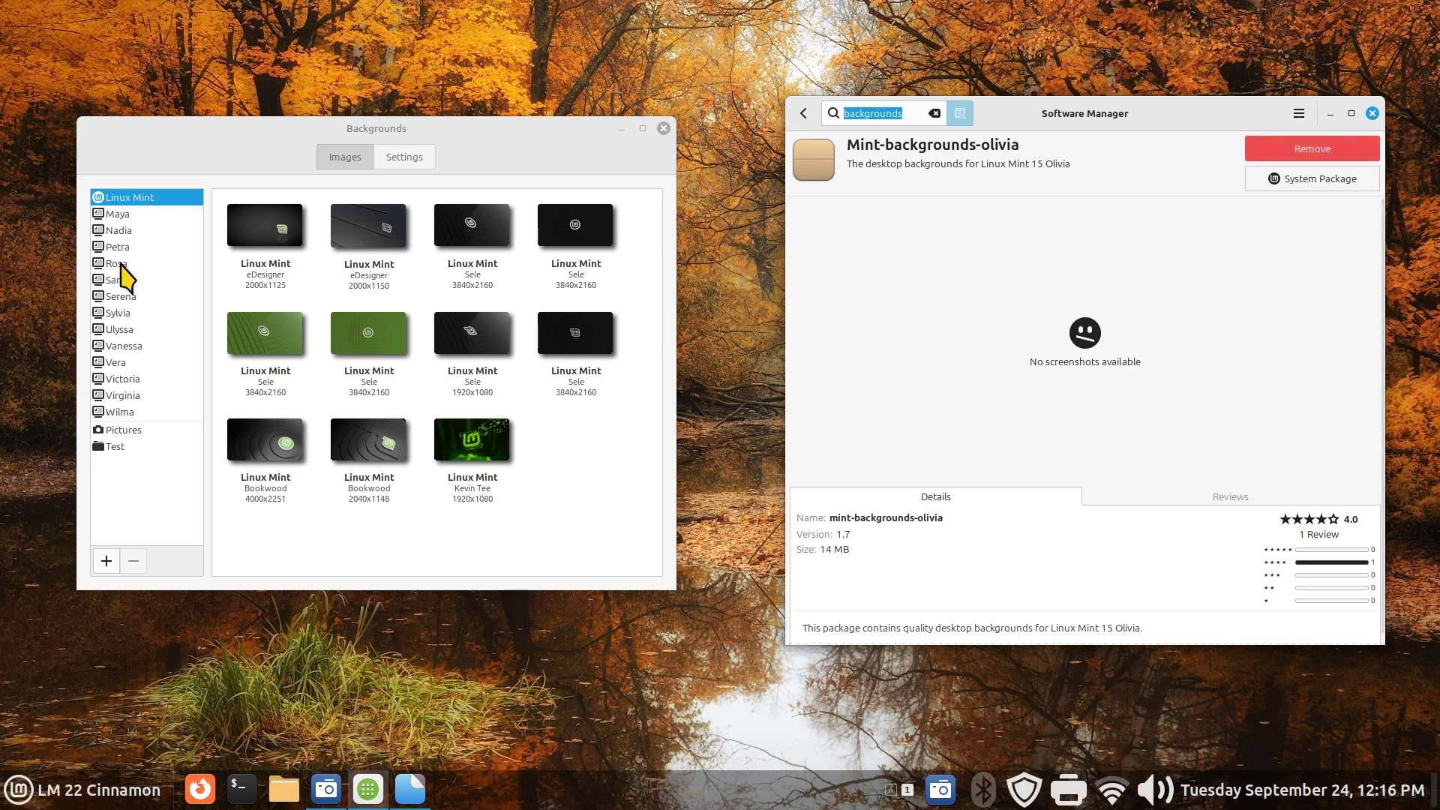
- Reopen Backgrounds, view the new Olivia collection and peek at the Settings page
{"action": "left_click", "coordinate": [664, 129]}
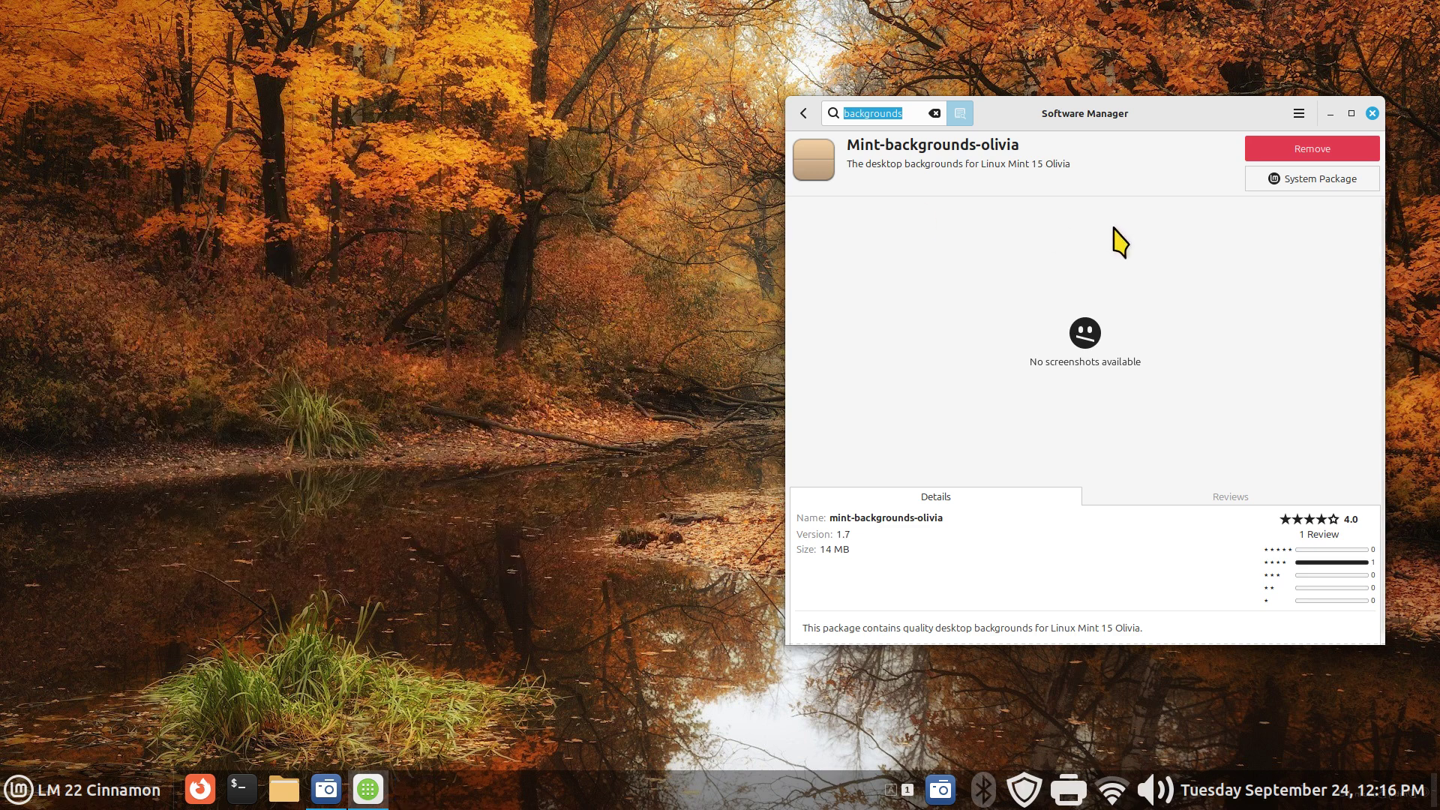
{"action": "right_click", "coordinate": [243, 199]}
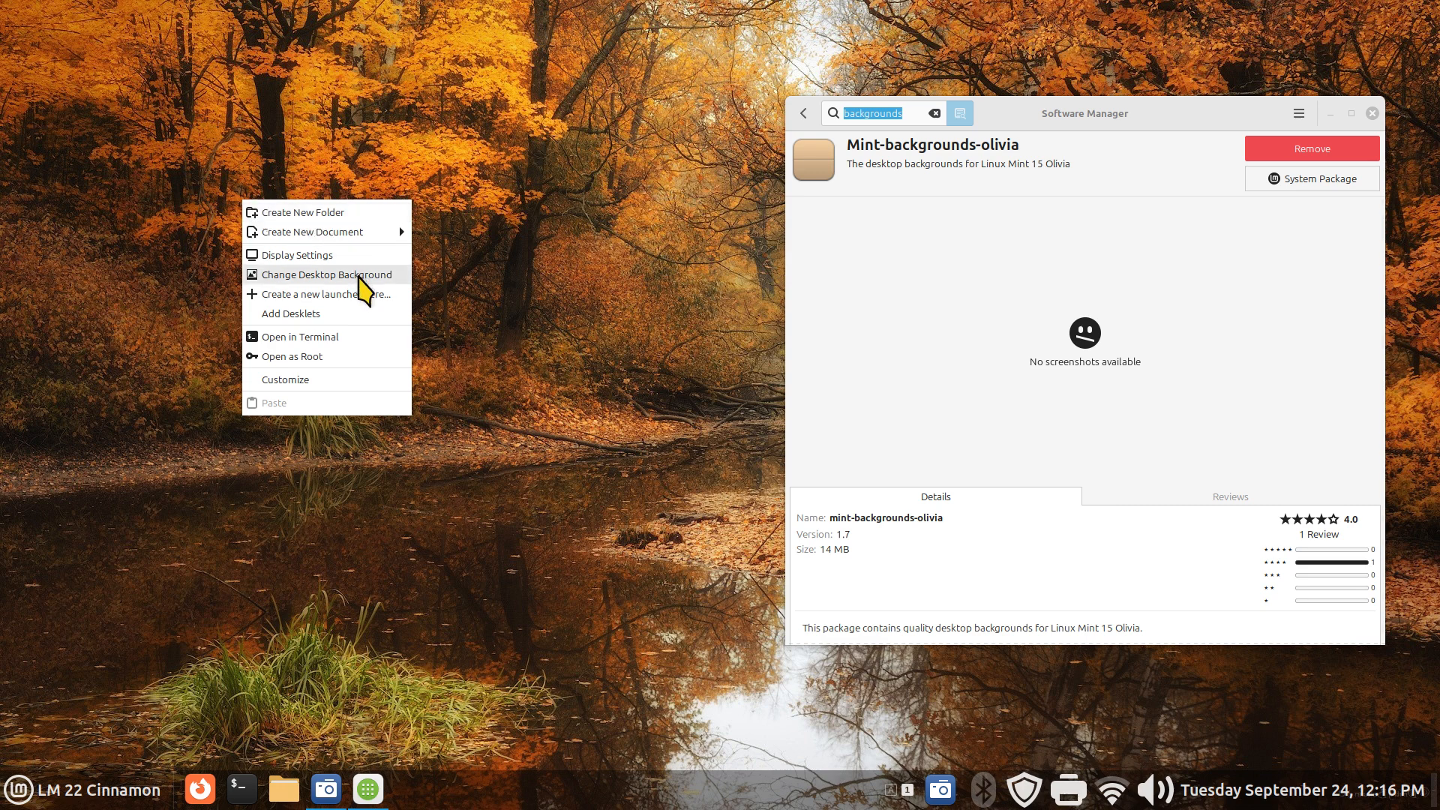
{"action": "left_click", "coordinate": [363, 290]}
{"action": "left_click_drag", "start_coordinate": [563, 174], "coordinate": [263, 198]}
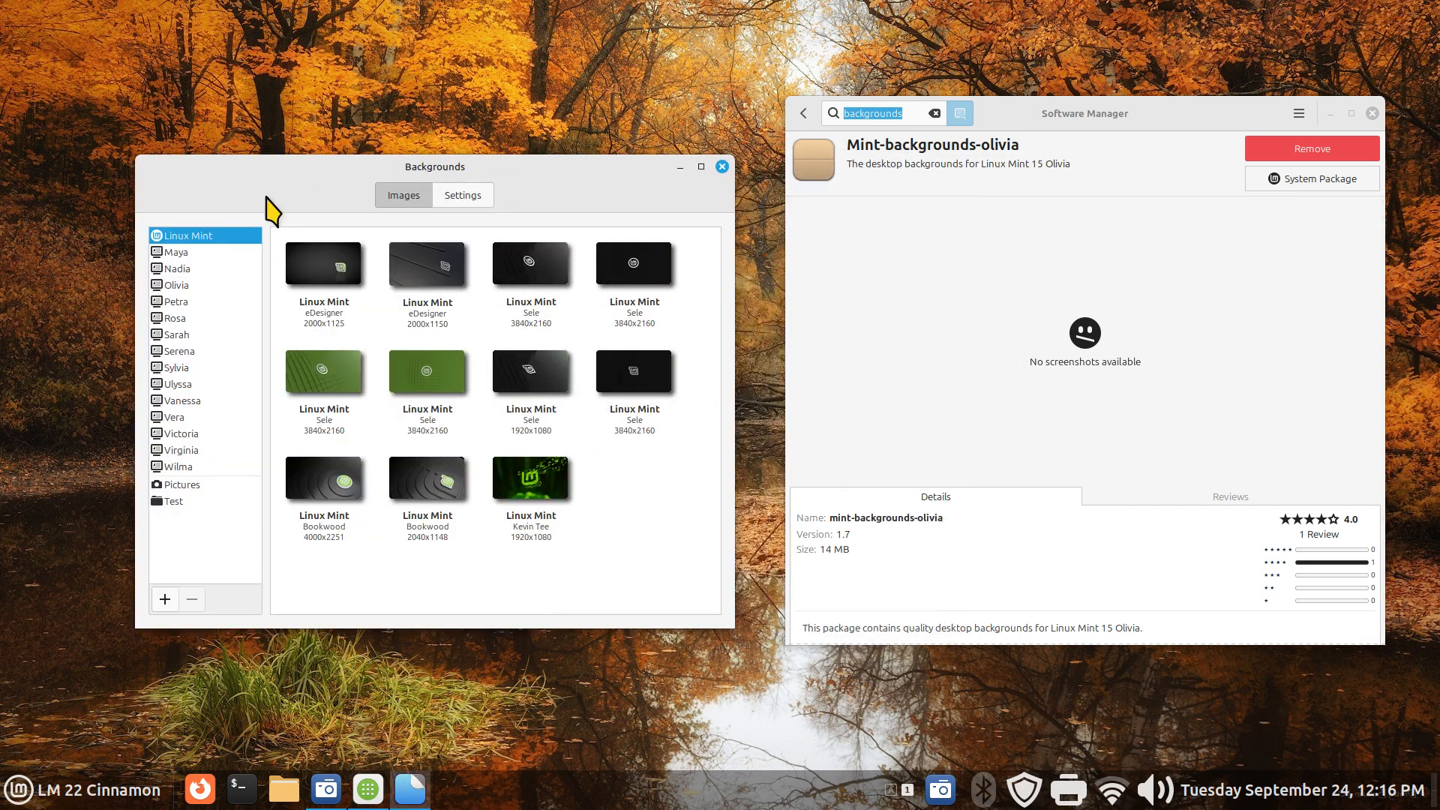
{"action": "left_click", "coordinate": [176, 285]}
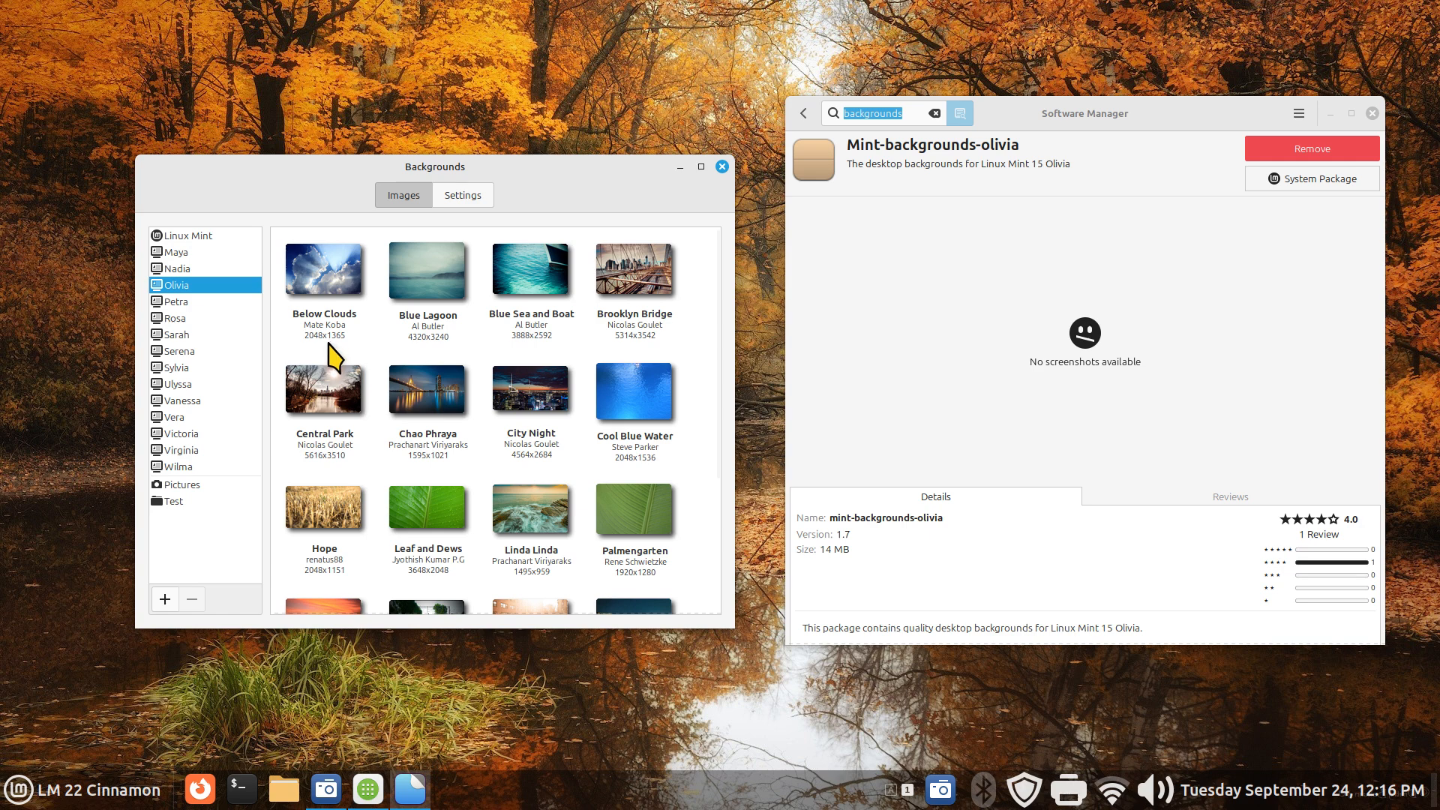
{"action": "mouse_move", "coordinate": [496, 427]}
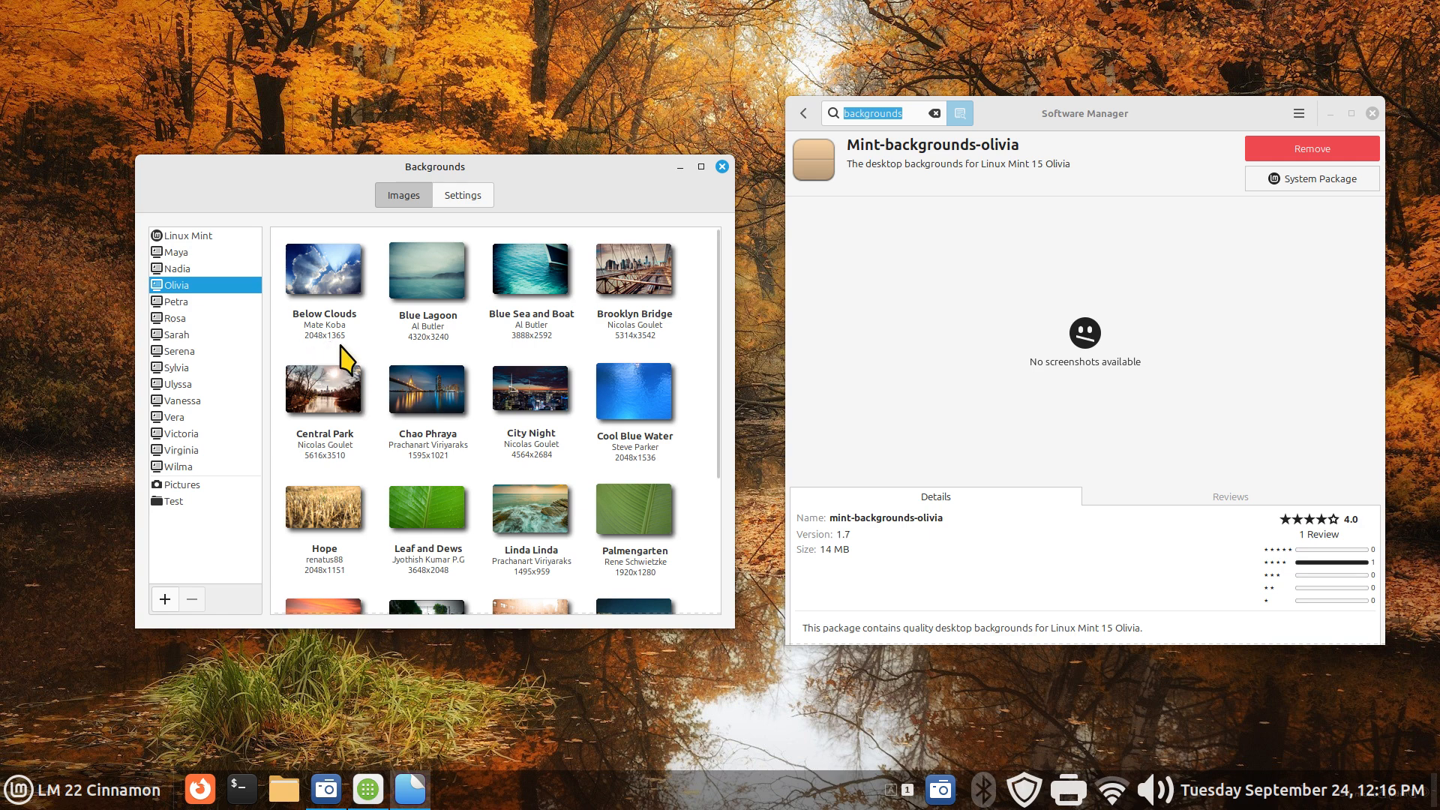
{"action": "left_click", "coordinate": [463, 195]}
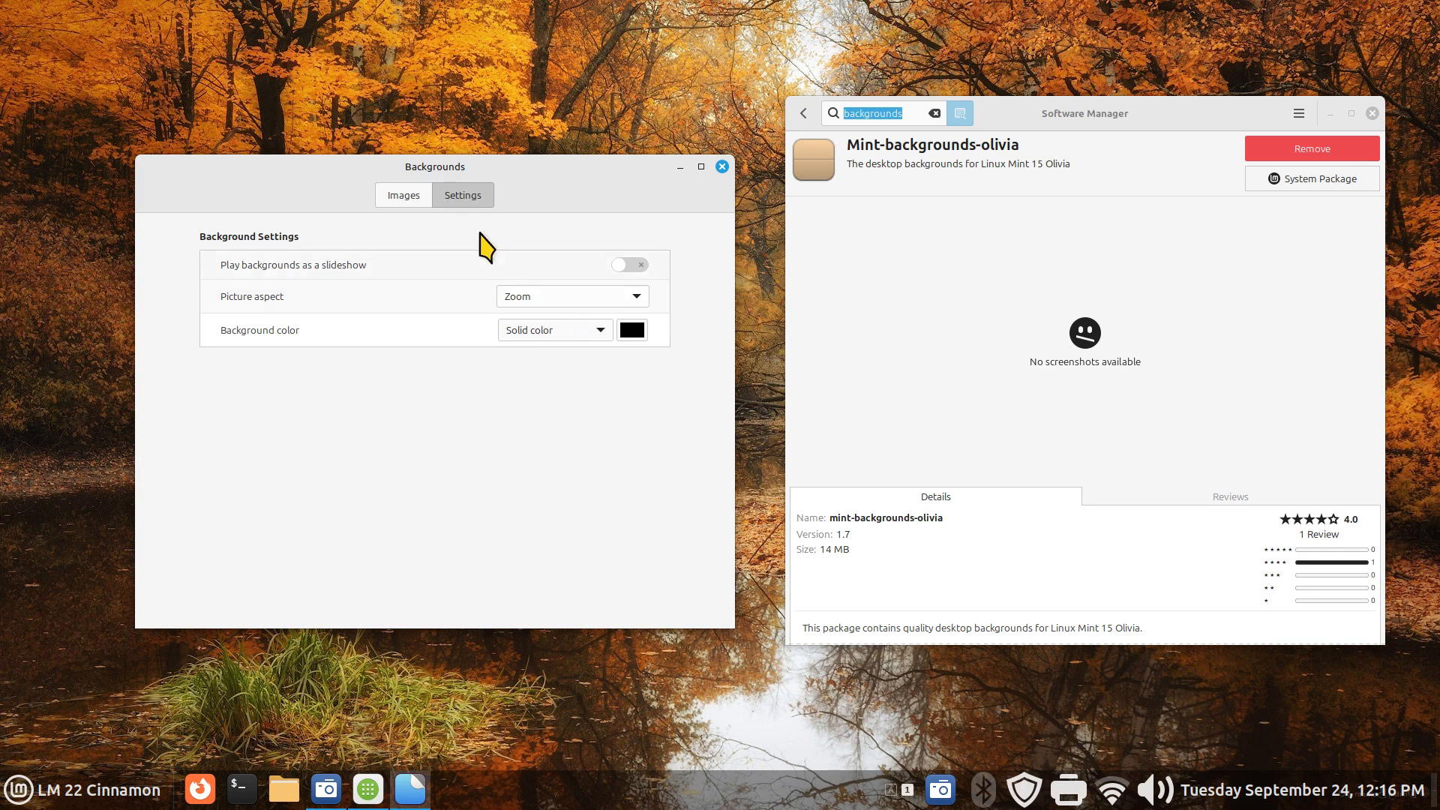
{"action": "left_click", "coordinate": [402, 195]}
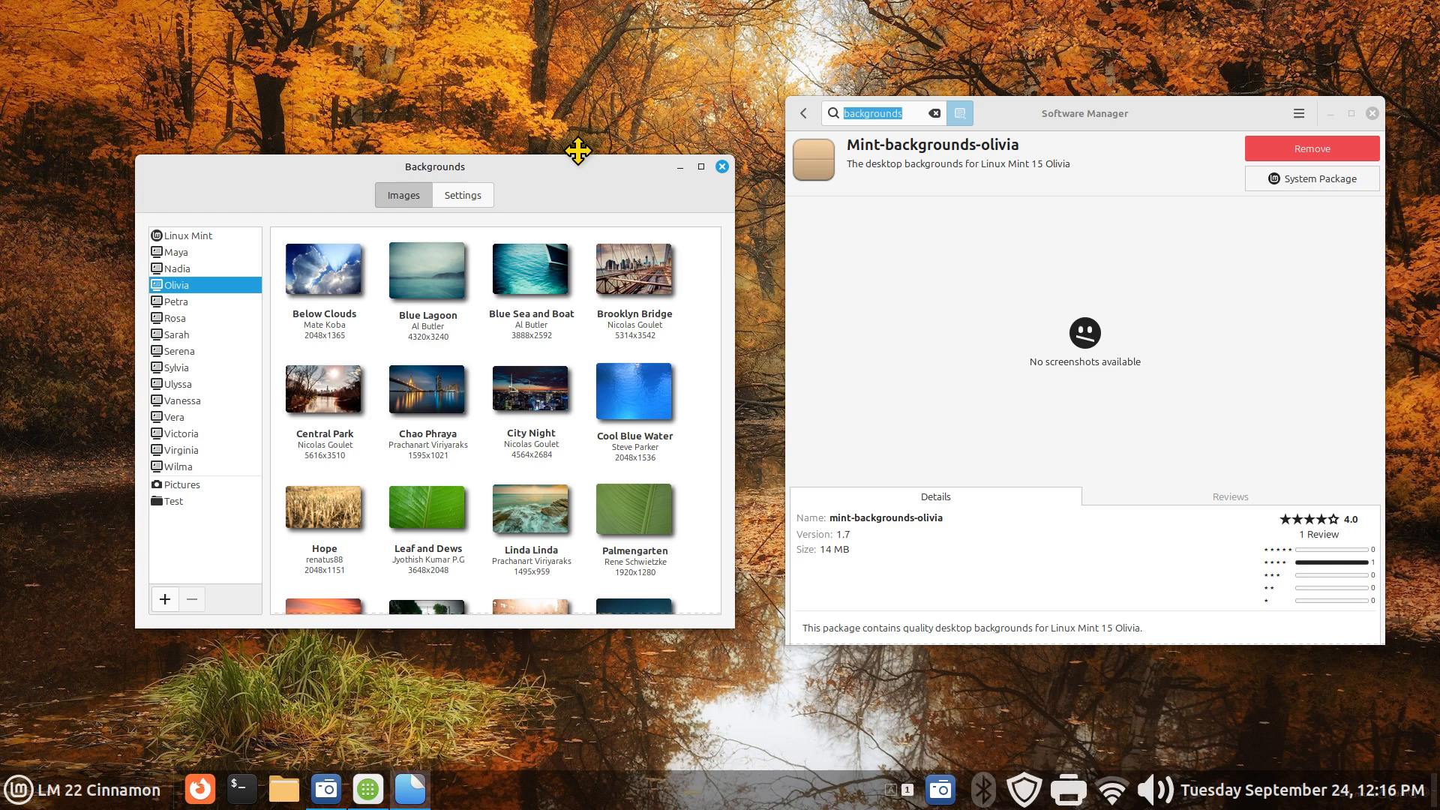
{"action": "left_click_drag", "start_coordinate": [591, 181], "coordinate": [575, 132]}
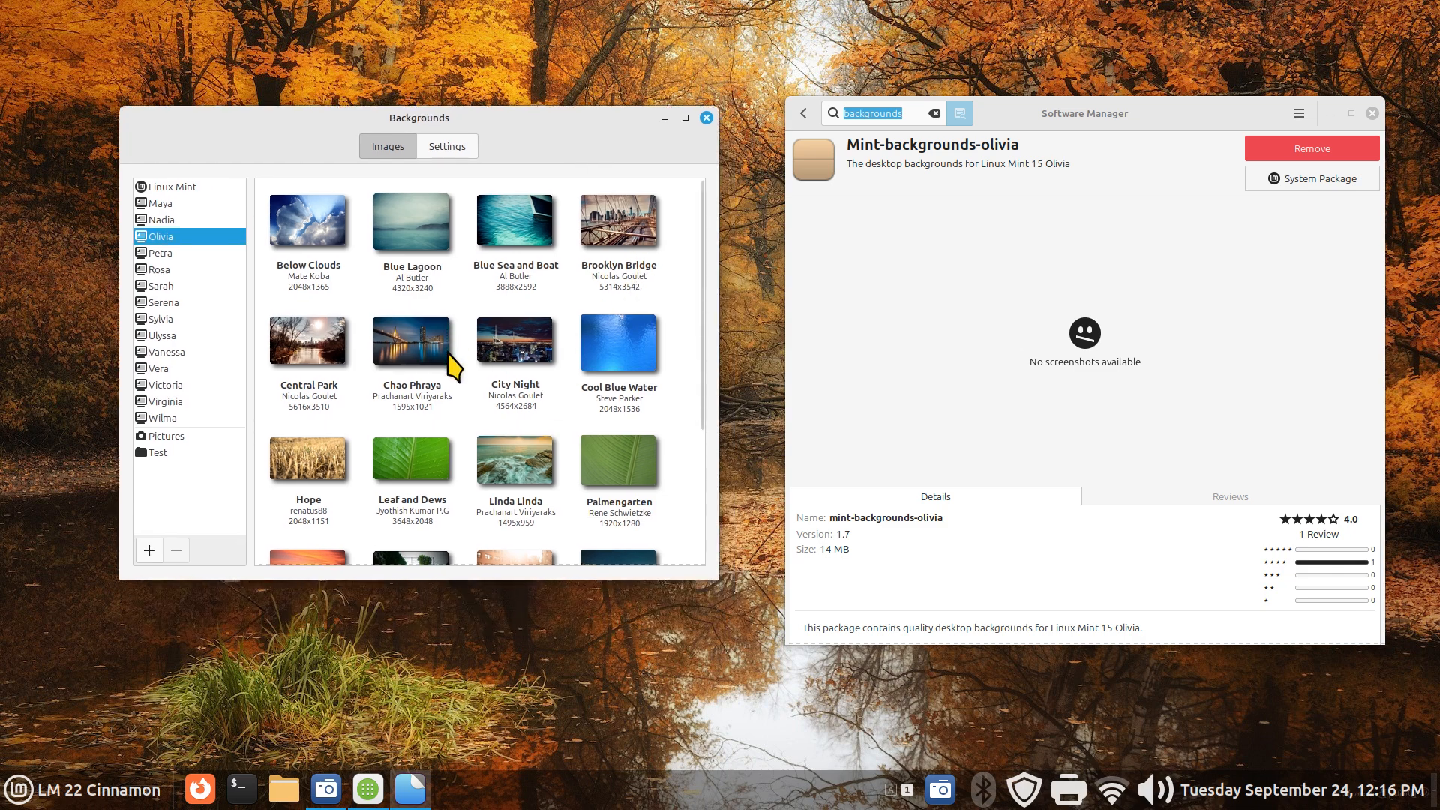
{"action": "scroll", "coordinate": [455, 360], "scroll_direction": "down", "scroll_amount": 2}
{"action": "scroll", "coordinate": [455, 360], "scroll_direction": "down", "scroll_amount": 2}
{"action": "scroll", "coordinate": [456, 365], "scroll_direction": "up", "scroll_amount": 2}
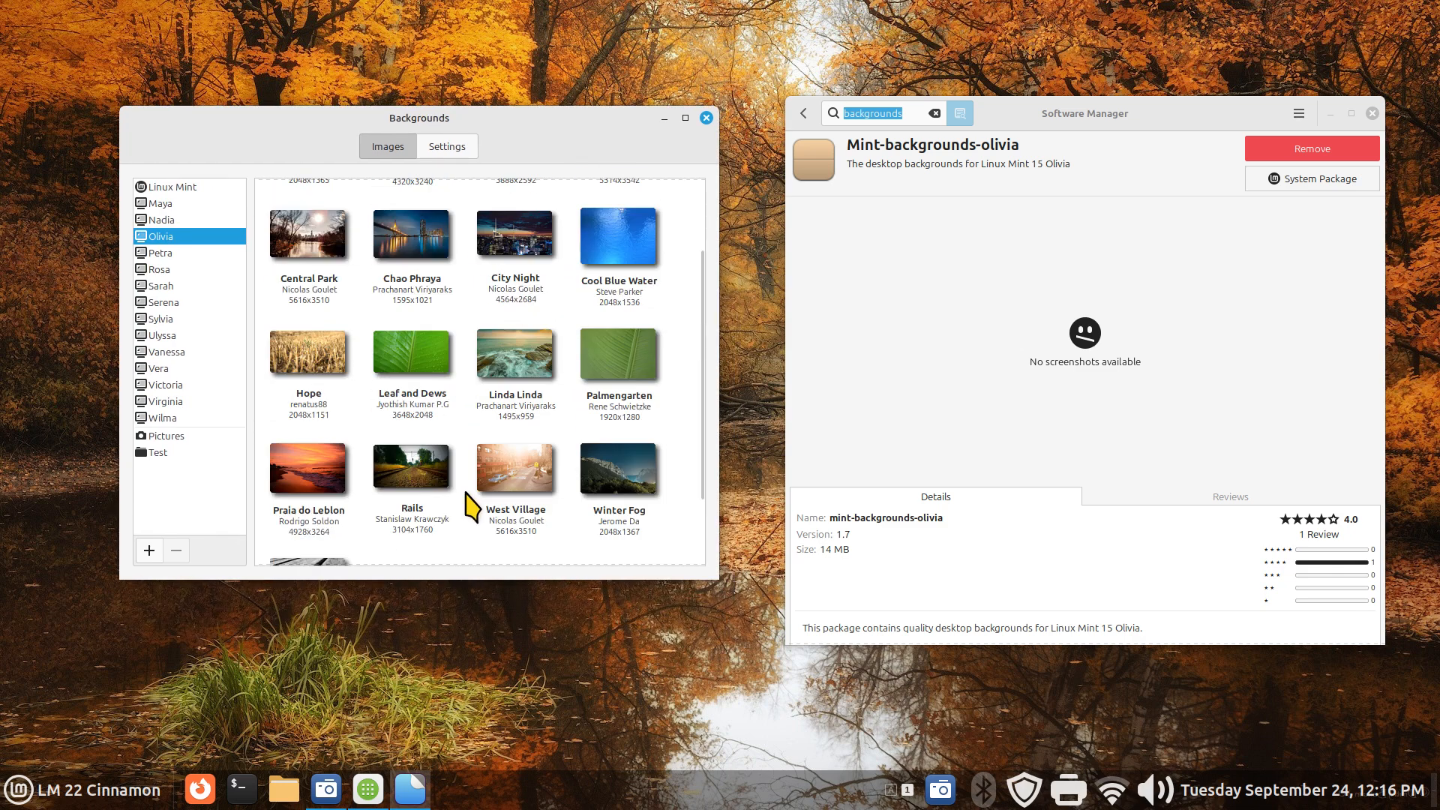
{"action": "scroll", "coordinate": [473, 479], "scroll_direction": "up", "scroll_amount": 2}
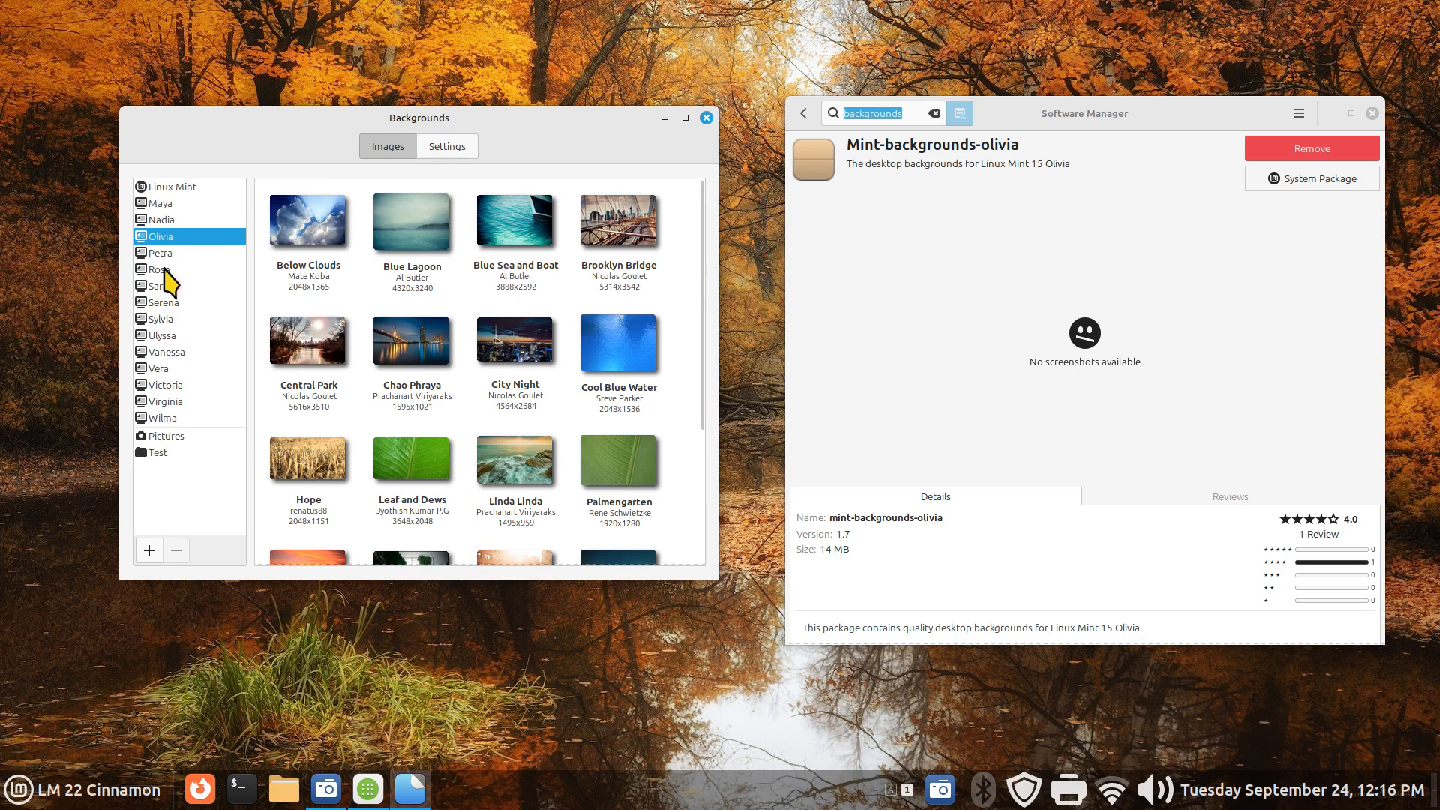
- Return to the search results and install Mint-backgrounds-sonya
{"action": "left_click", "coordinate": [804, 114]}
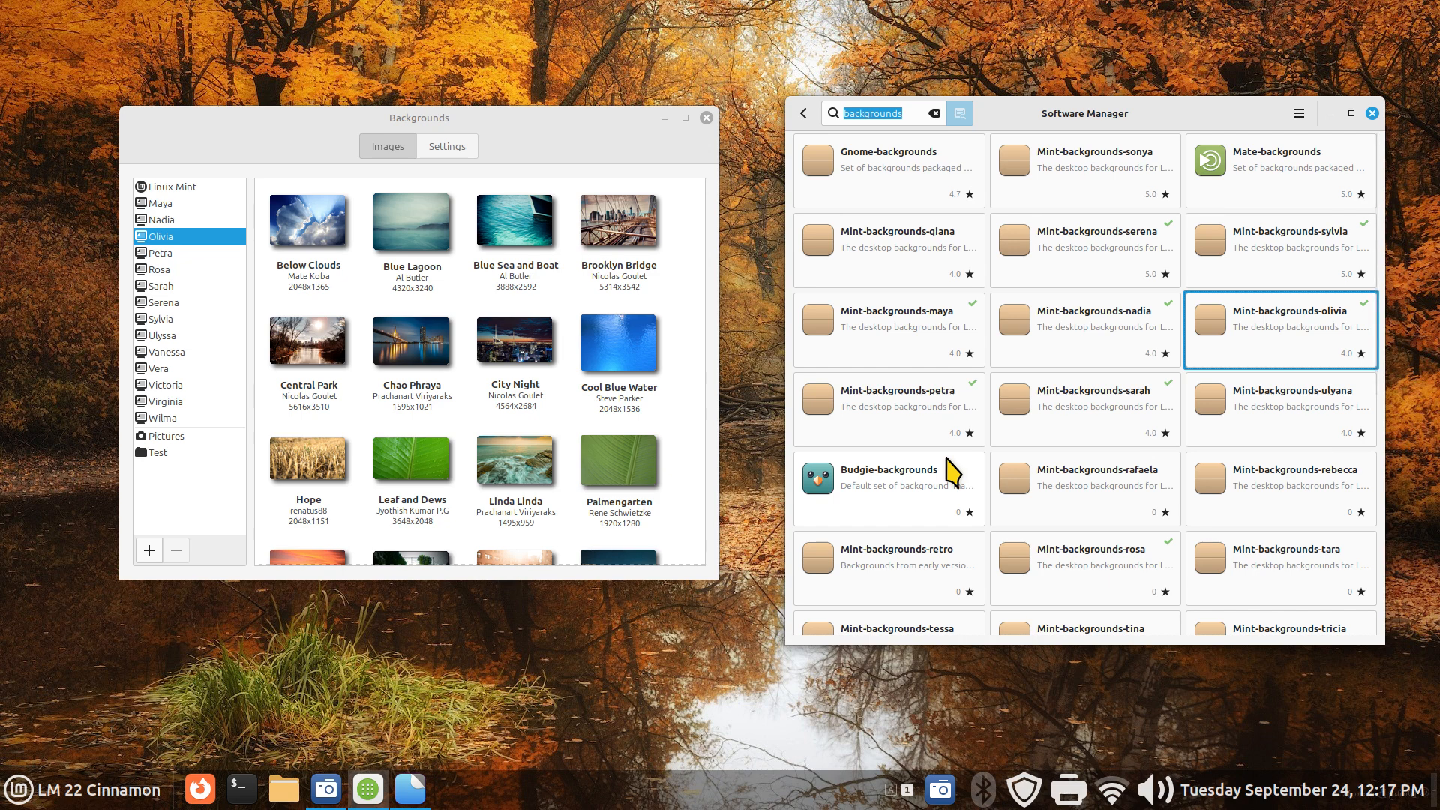
{"action": "left_click", "coordinate": [1097, 169]}
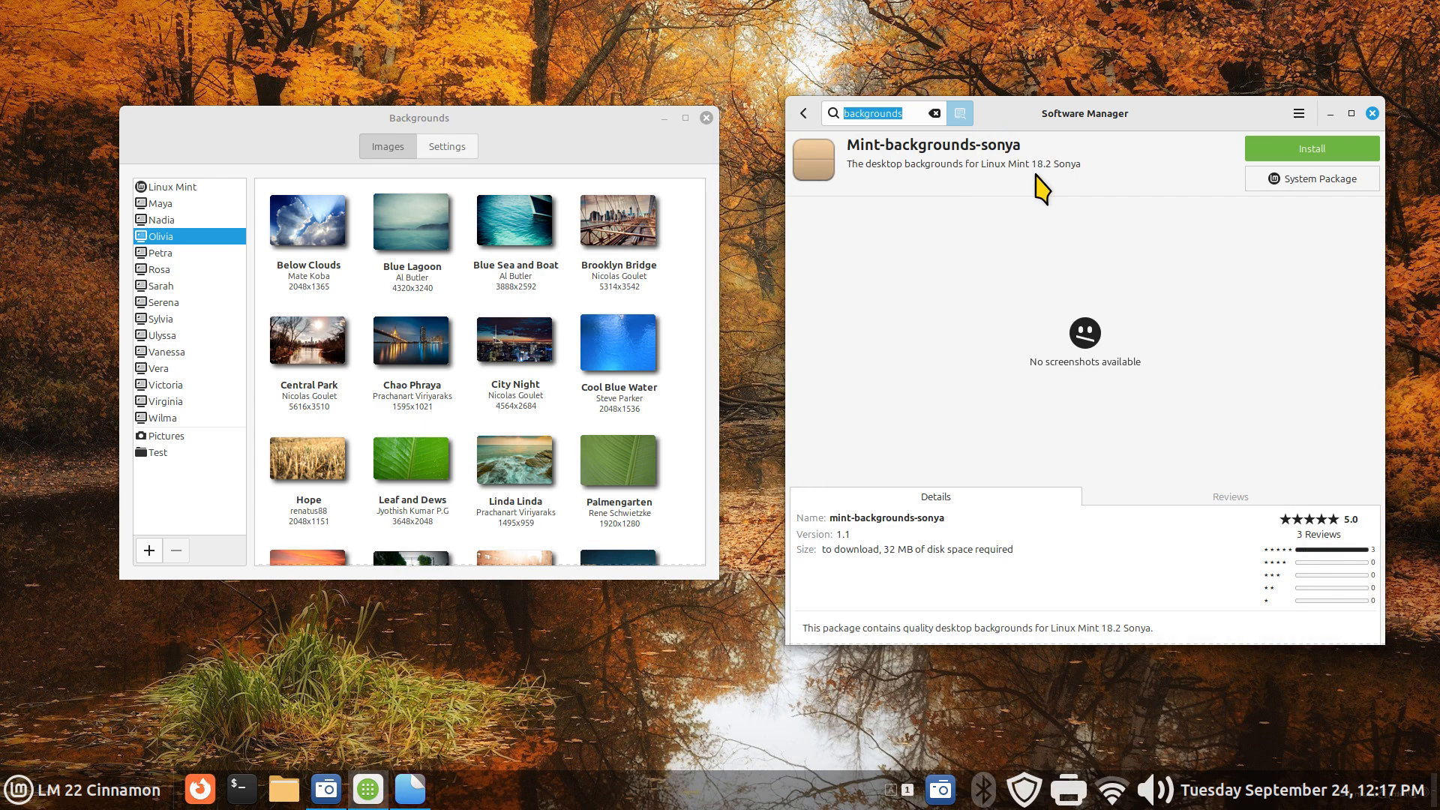
{"action": "left_click", "coordinate": [1313, 152]}
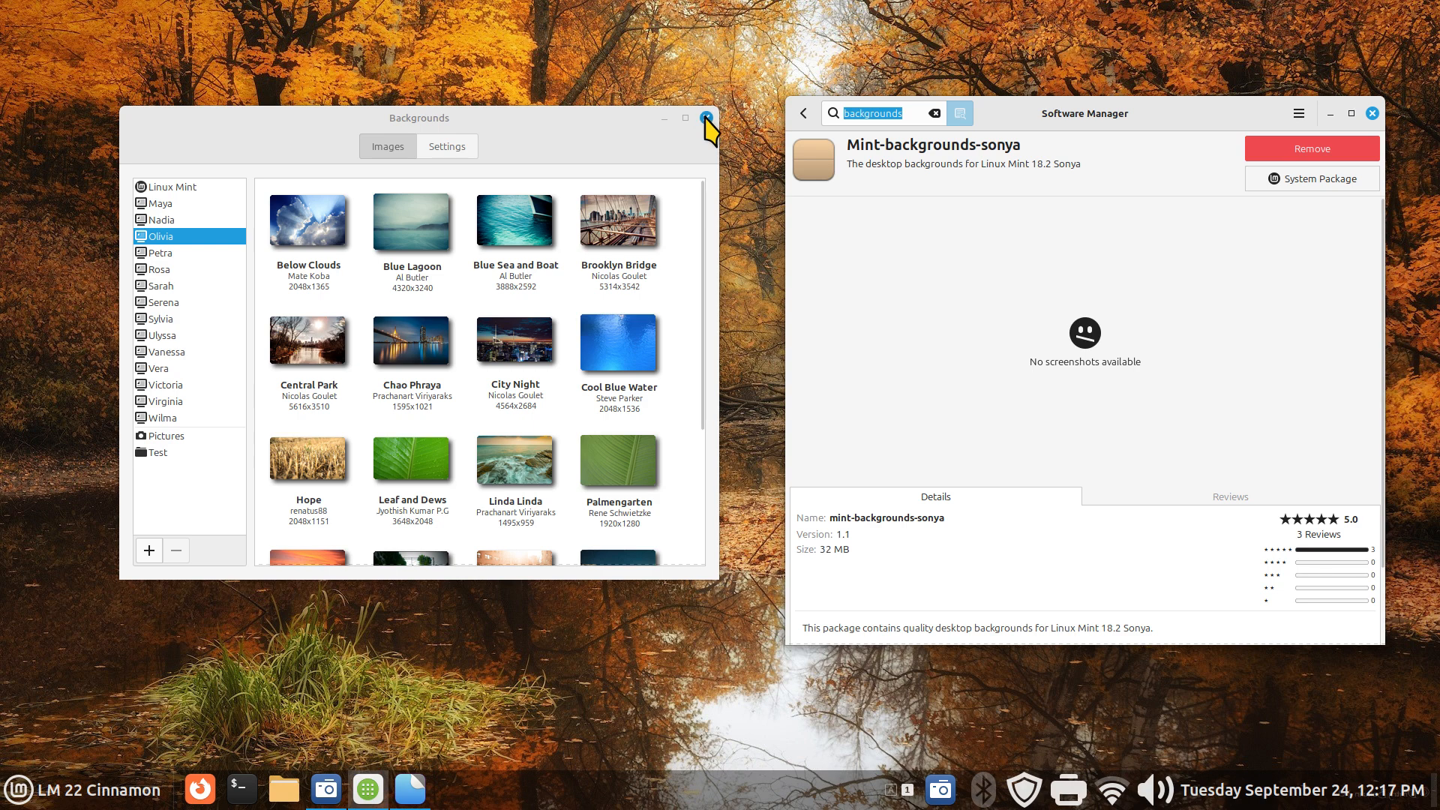
- Reopen Backgrounds and view the newly installed Sonya collection
{"action": "left_click", "coordinate": [707, 118]}
{"action": "right_click", "coordinate": [223, 217]}
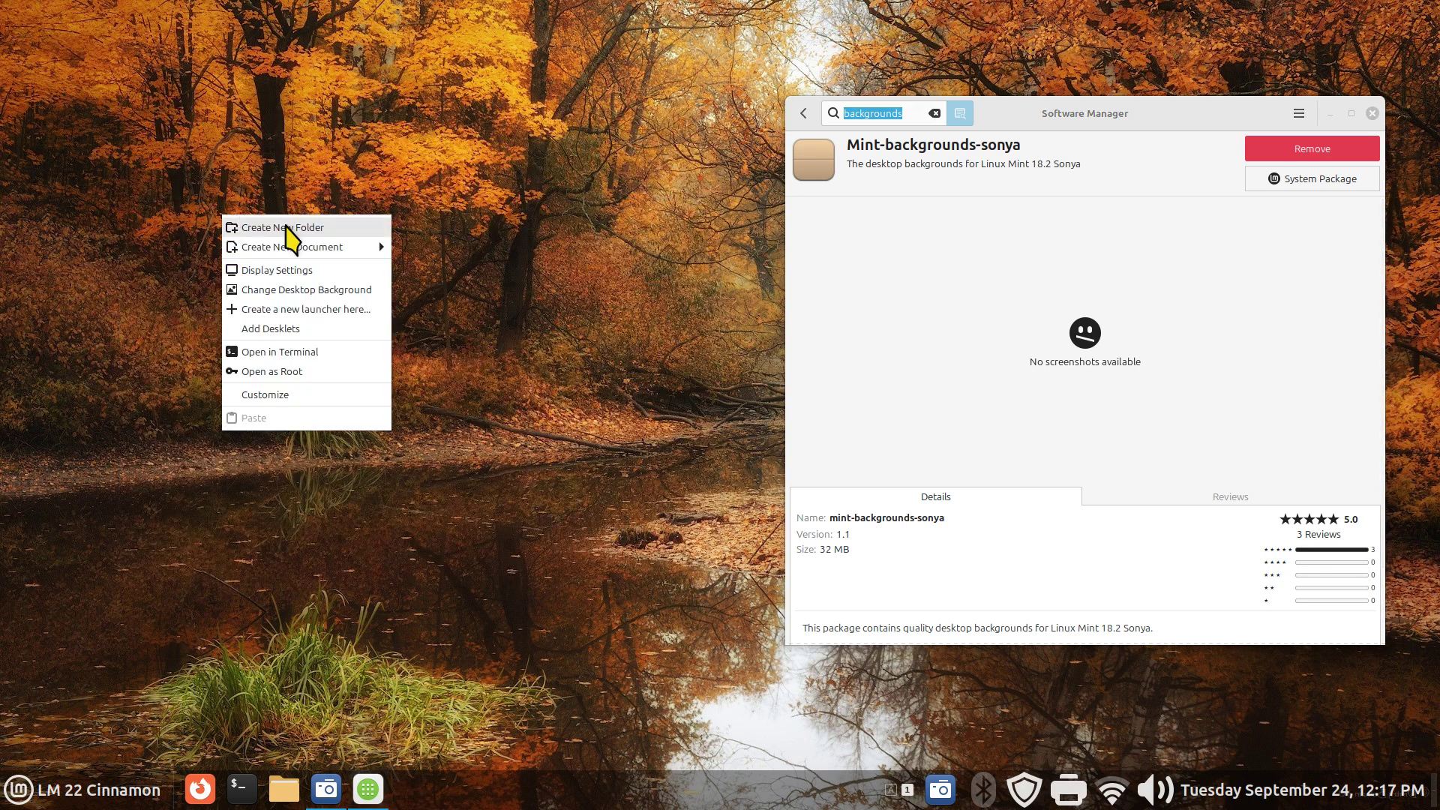
{"action": "left_click", "coordinate": [306, 290]}
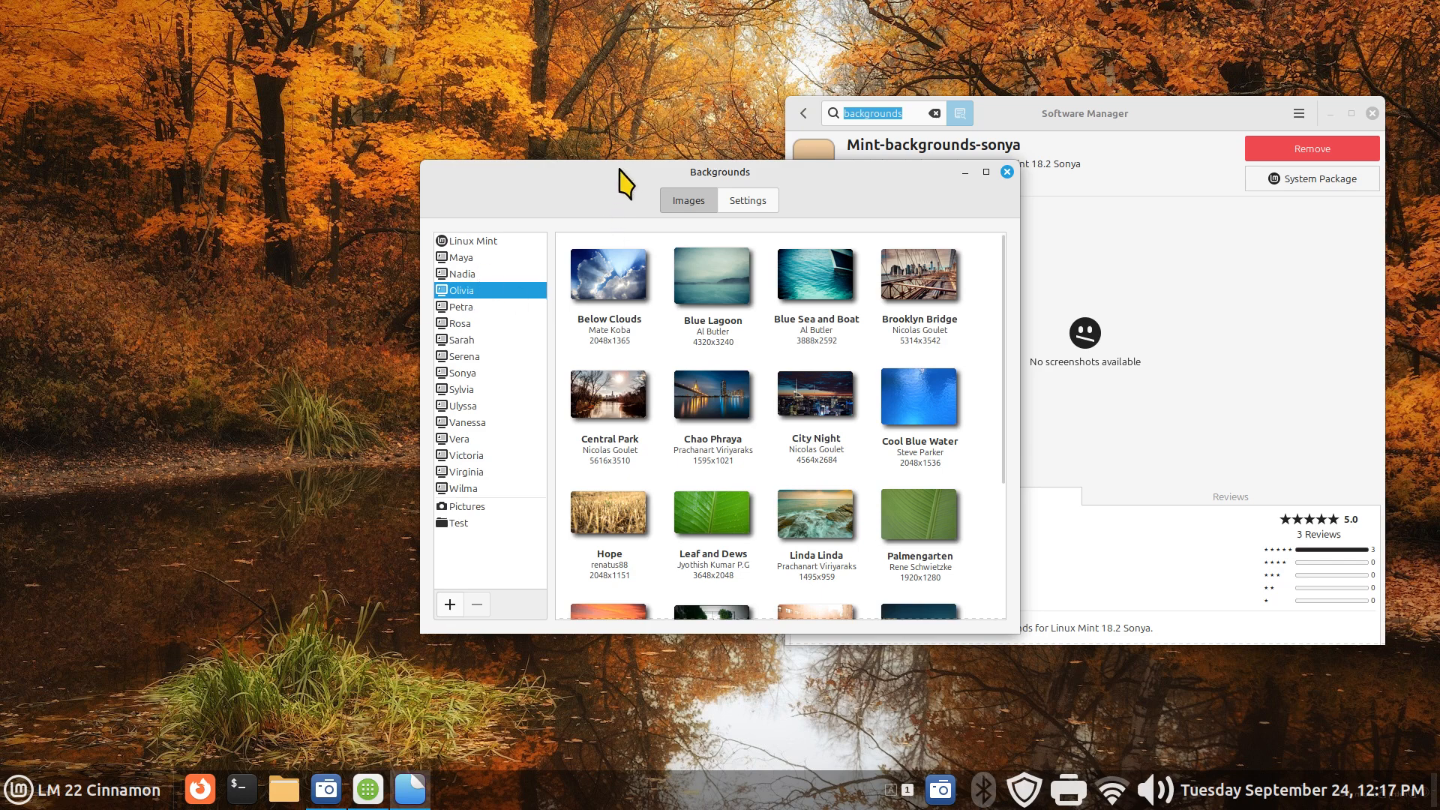
{"action": "left_click_drag", "start_coordinate": [624, 183], "coordinate": [315, 144]}
{"action": "left_click", "coordinate": [153, 335]}
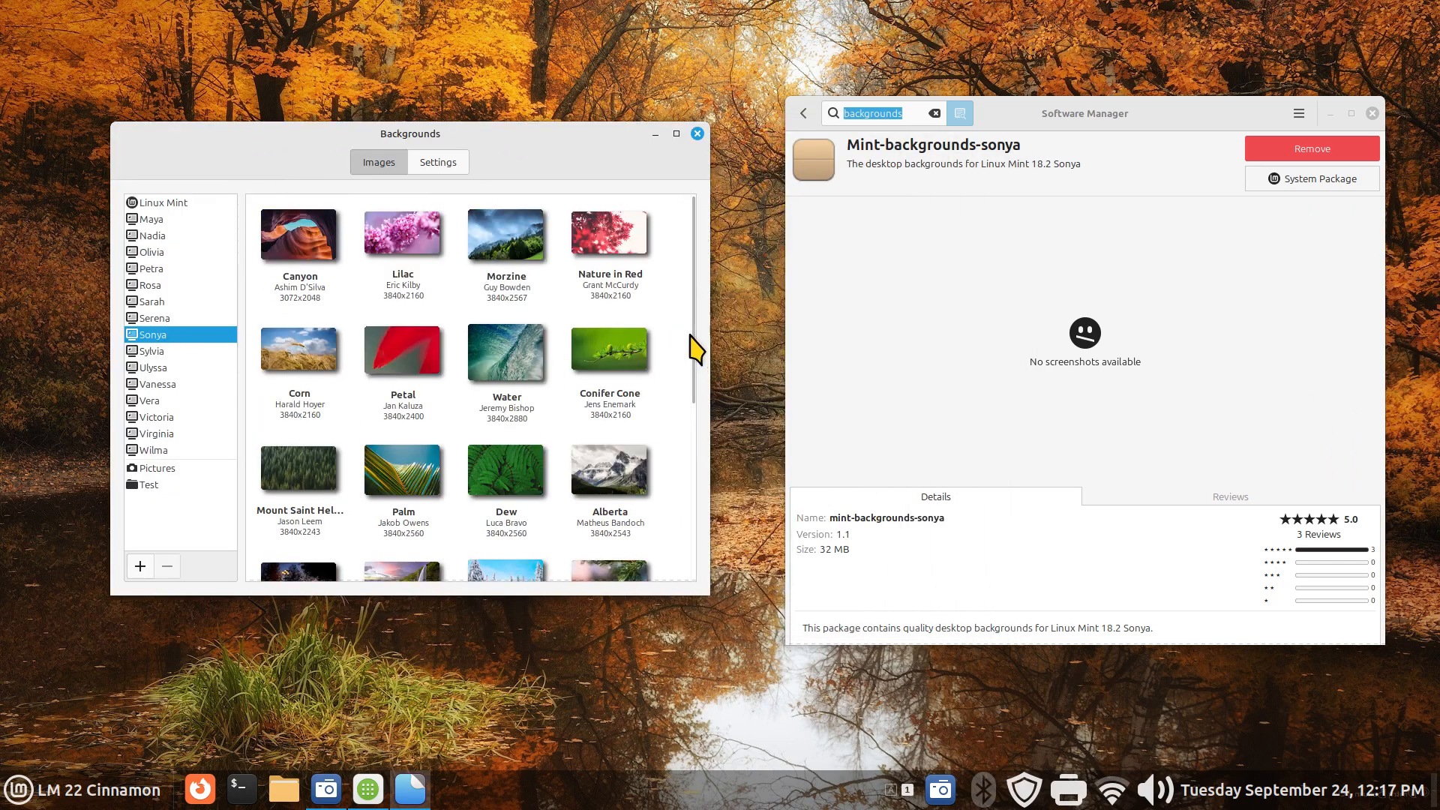
{"action": "mouse_move", "coordinate": [692, 325]}
{"action": "left_mouse_down"}
{"action": "mouse_move", "coordinate": [690, 486]}
{"action": "mouse_move", "coordinate": [691, 231]}
{"action": "left_mouse_up"}
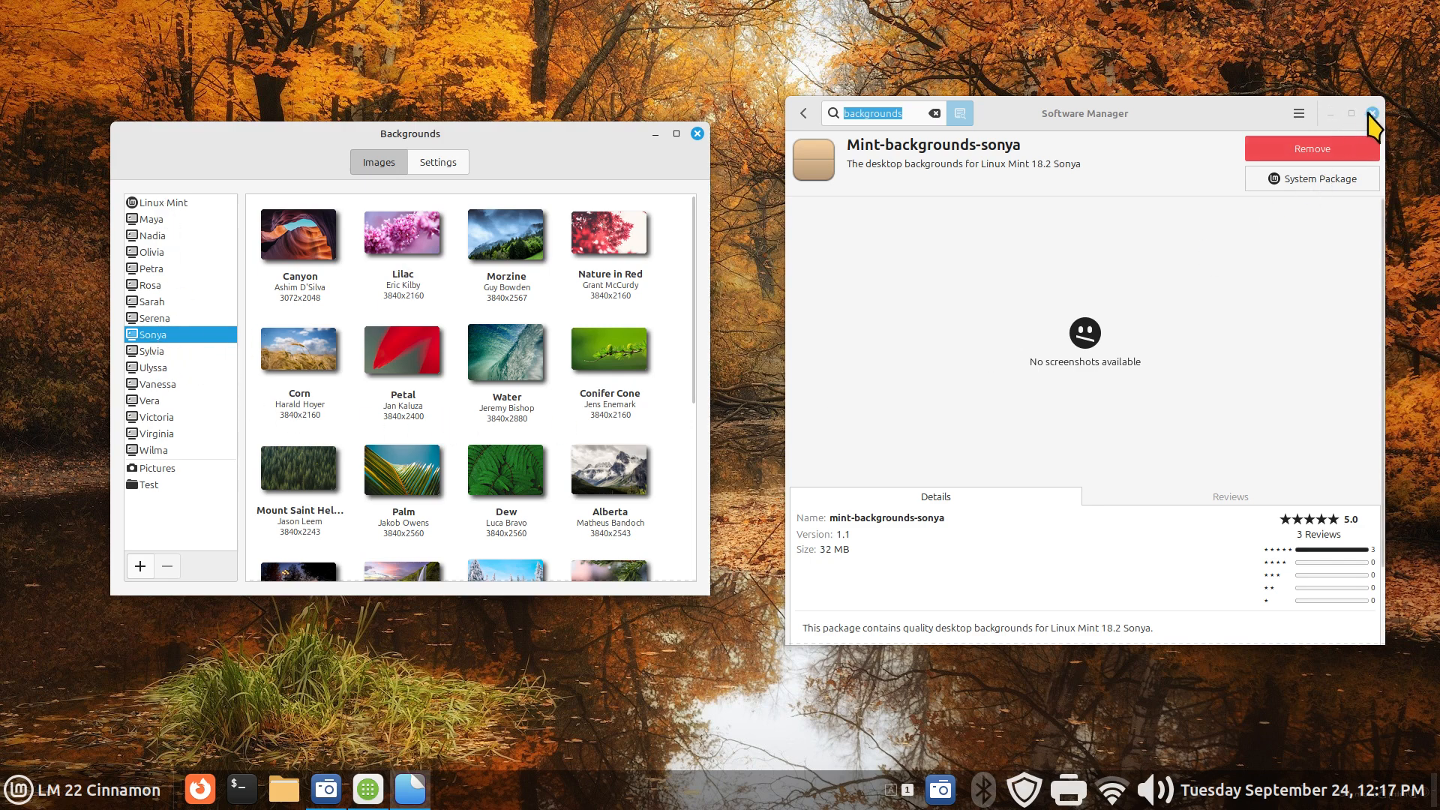
- Close Software Manager, move Backgrounds to the right and view the Petra collection
{"action": "left_click", "coordinate": [1372, 112]}
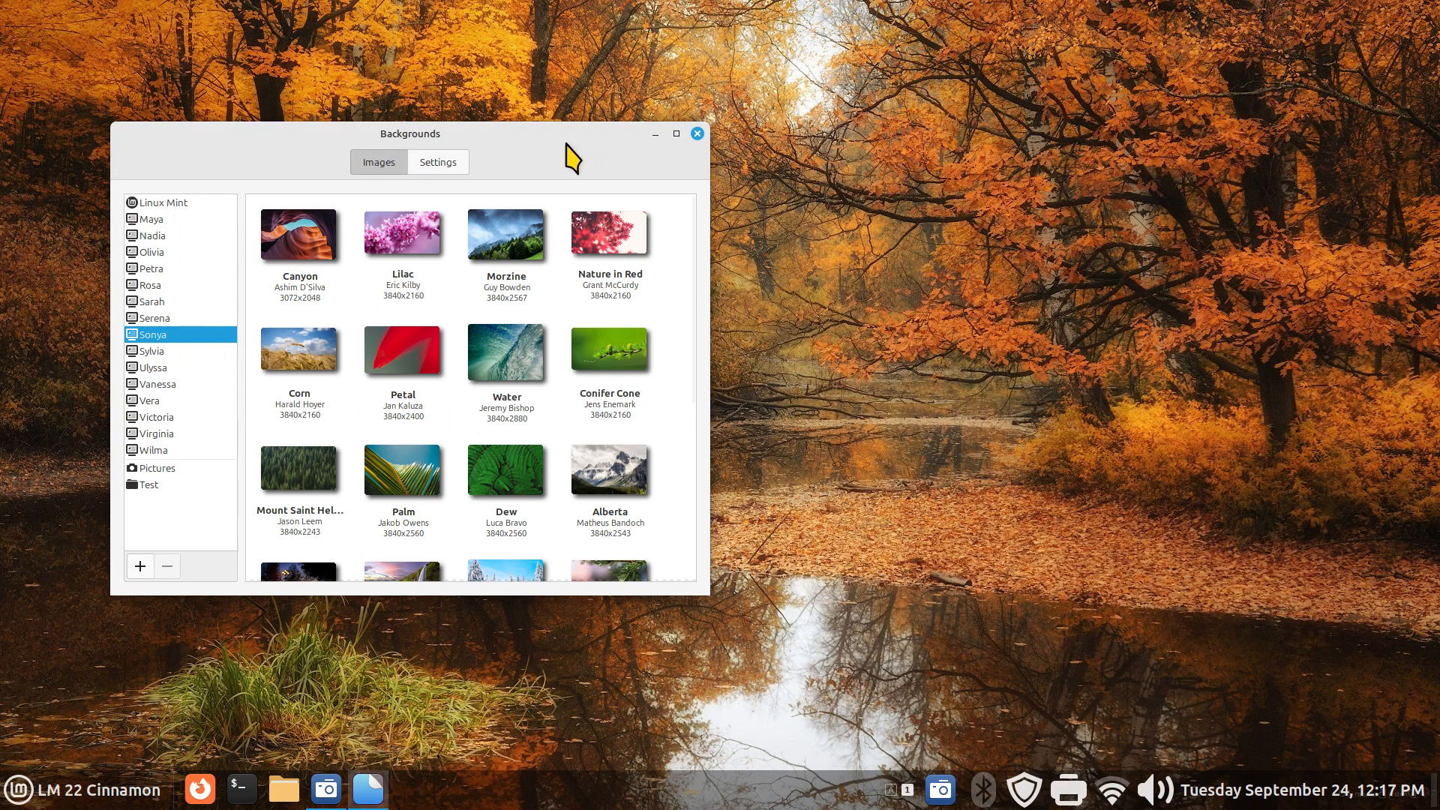
{"action": "mouse_move", "coordinate": [566, 144]}
{"action": "left_mouse_down"}
{"action": "mouse_move", "coordinate": [908, 128]}
{"action": "mouse_move", "coordinate": [1241, 137]}
{"action": "left_mouse_up"}
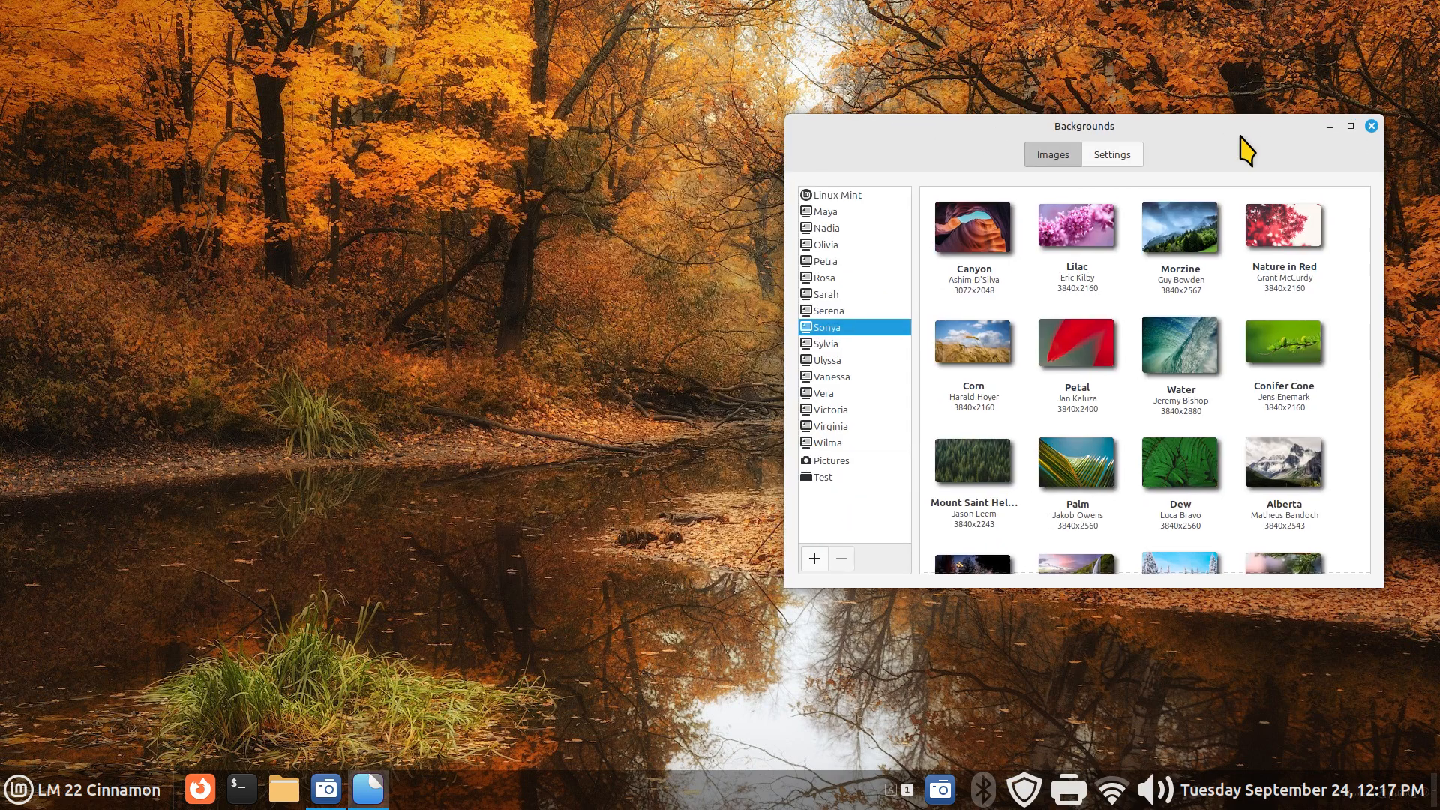
{"action": "left_click", "coordinate": [840, 261]}
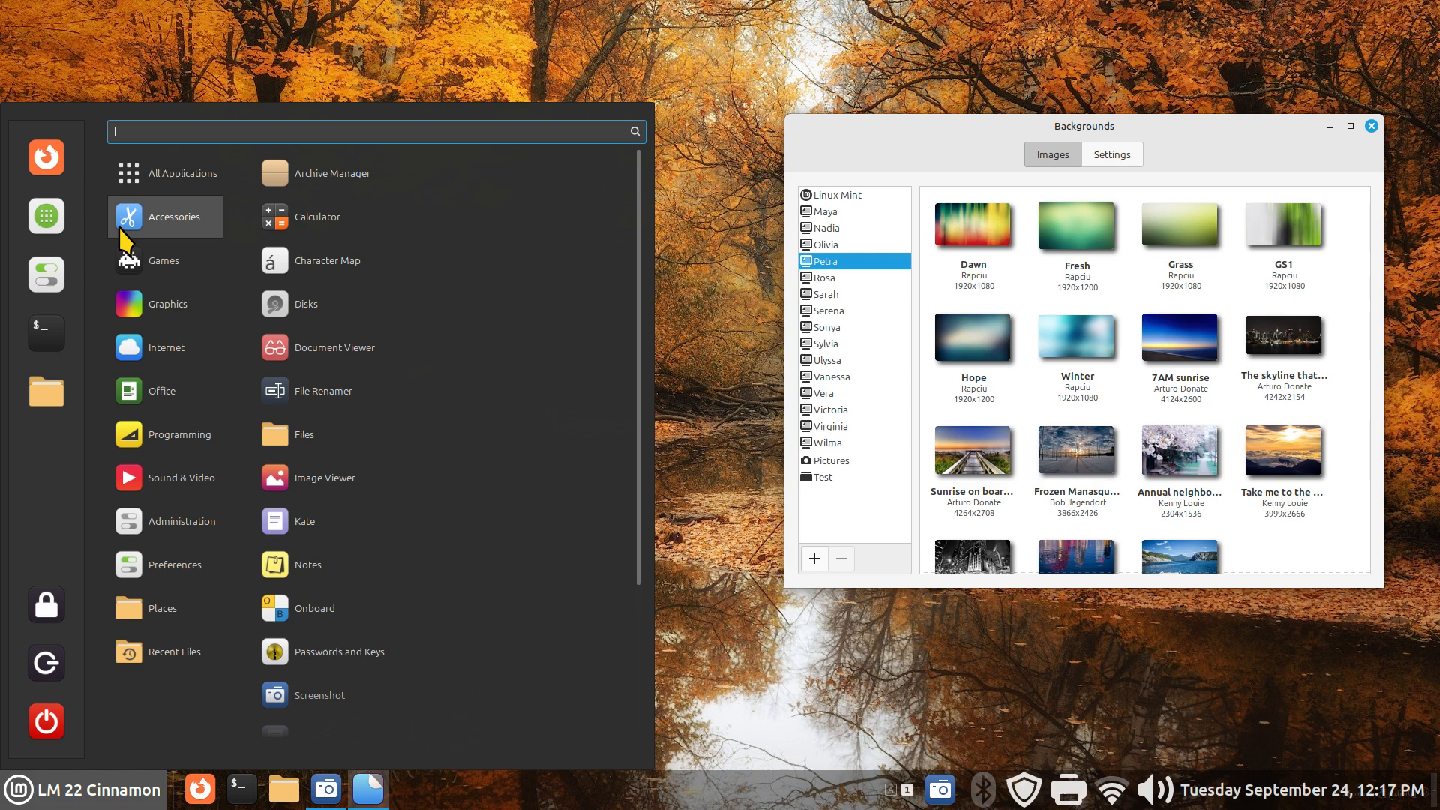
- Relaunch Software Manager on the left and show the installed applications list
{"action": "left_click", "coordinate": [46, 216]}
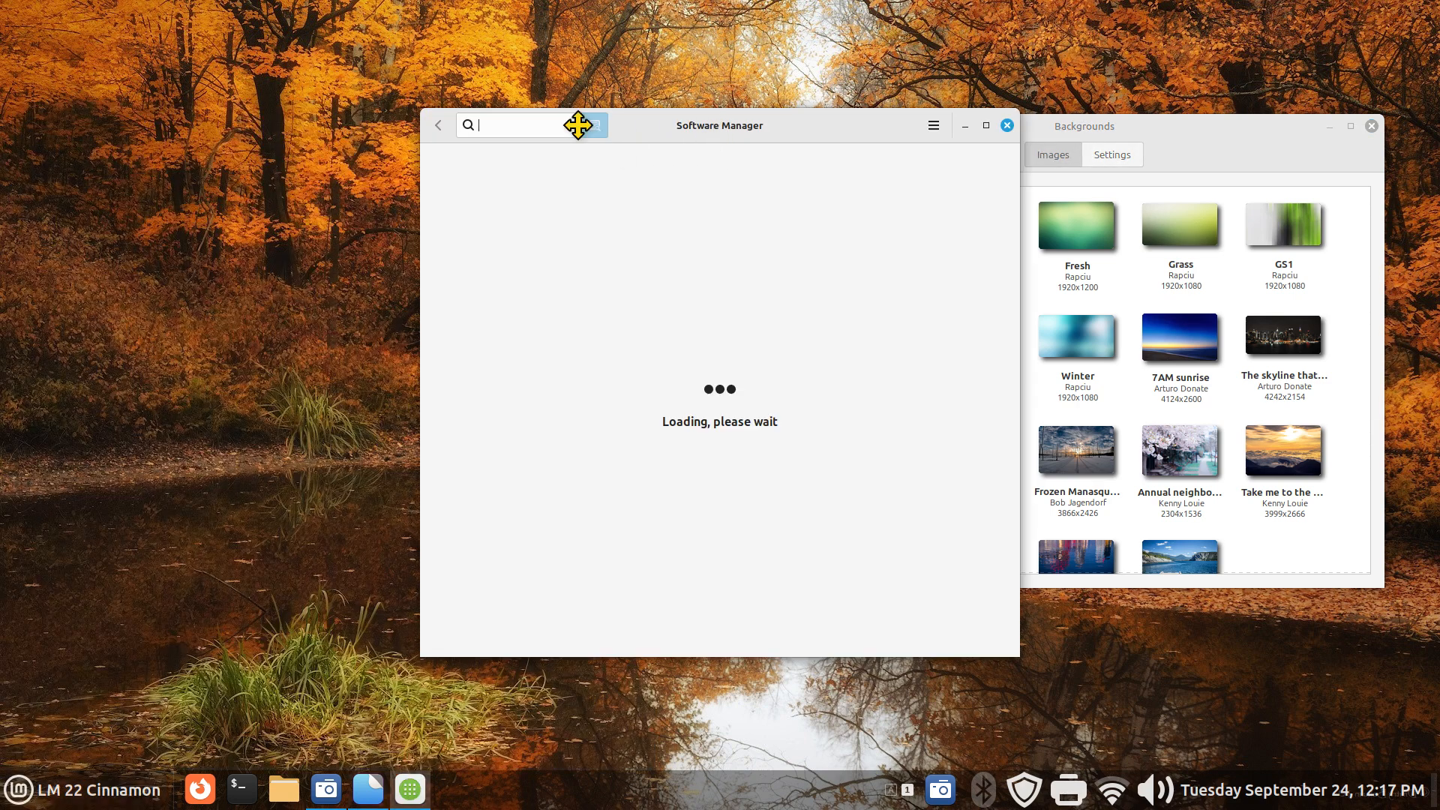
{"action": "left_click_drag", "start_coordinate": [578, 125], "coordinate": [281, 110]}
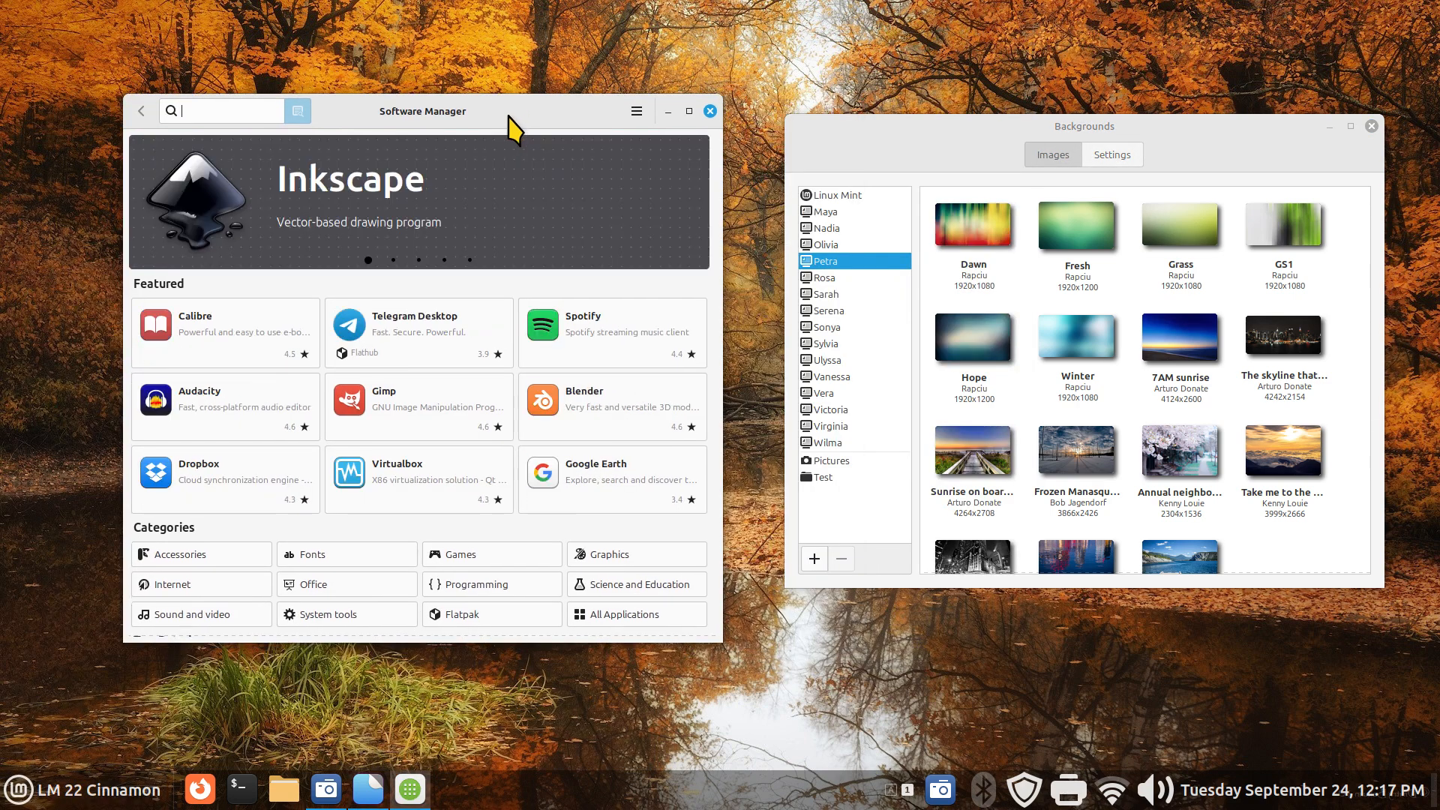
{"action": "left_click", "coordinate": [636, 112]}
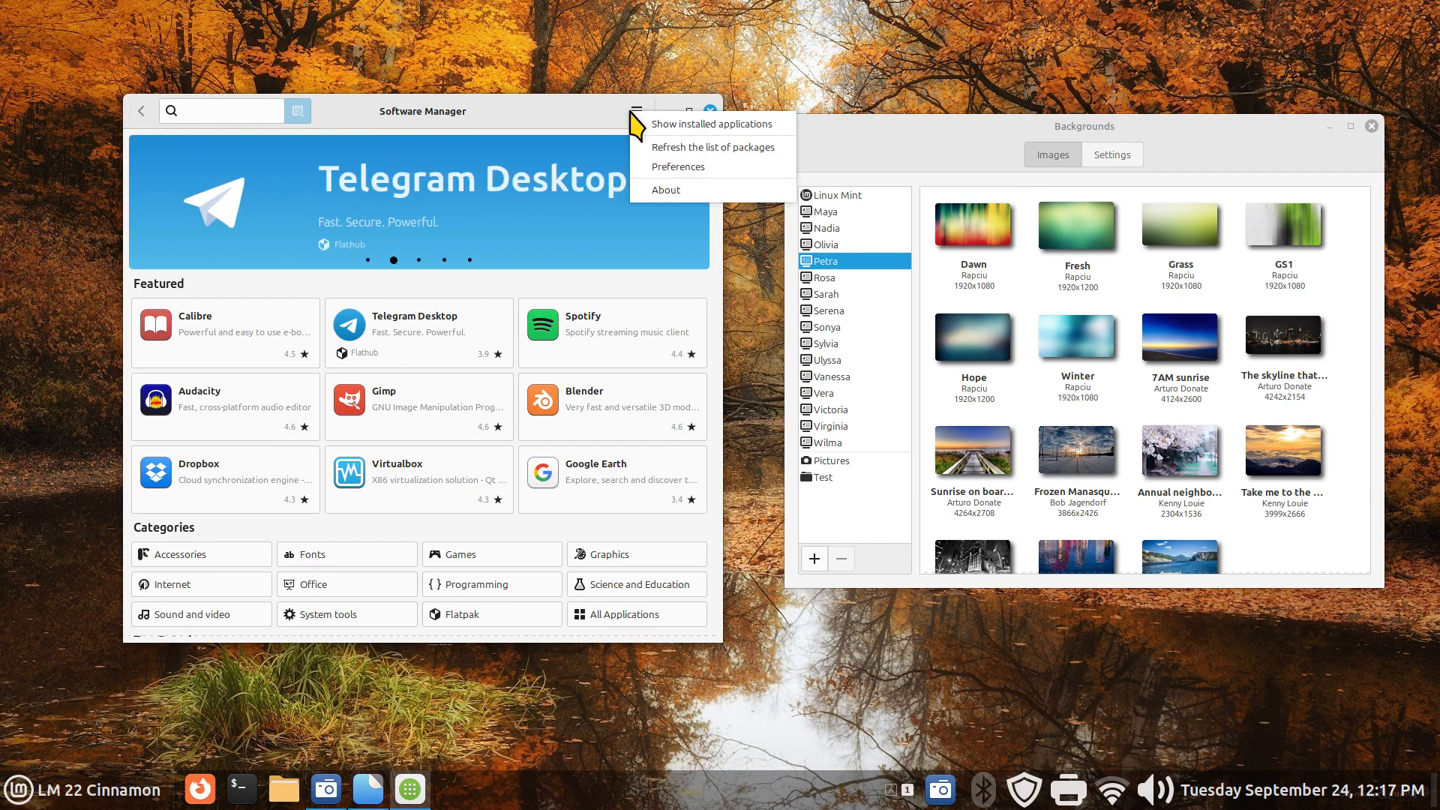
{"action": "left_click", "coordinate": [670, 126]}
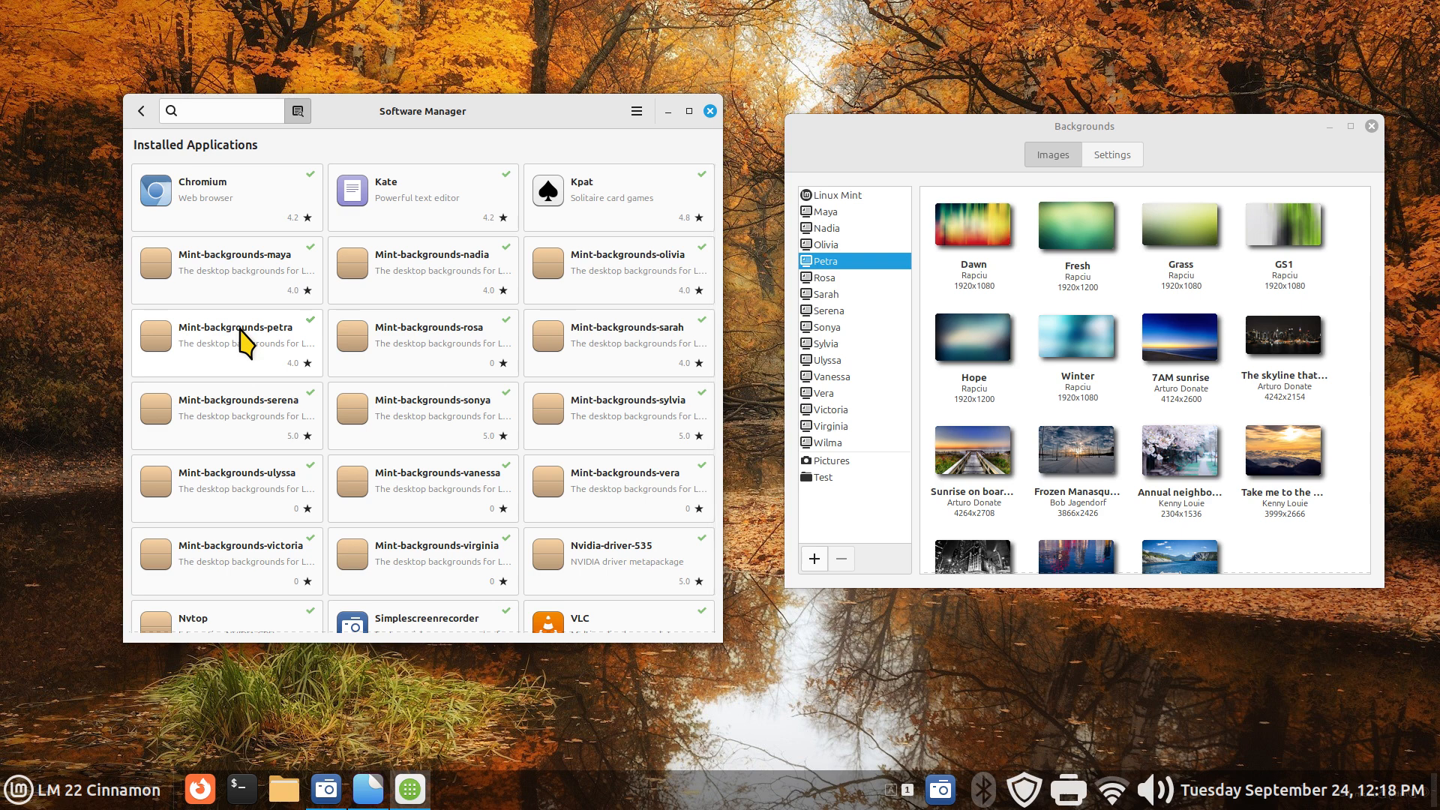
- Remove the Mint-backgrounds-petra package, authenticating with the password
{"action": "left_click", "coordinate": [243, 340]}
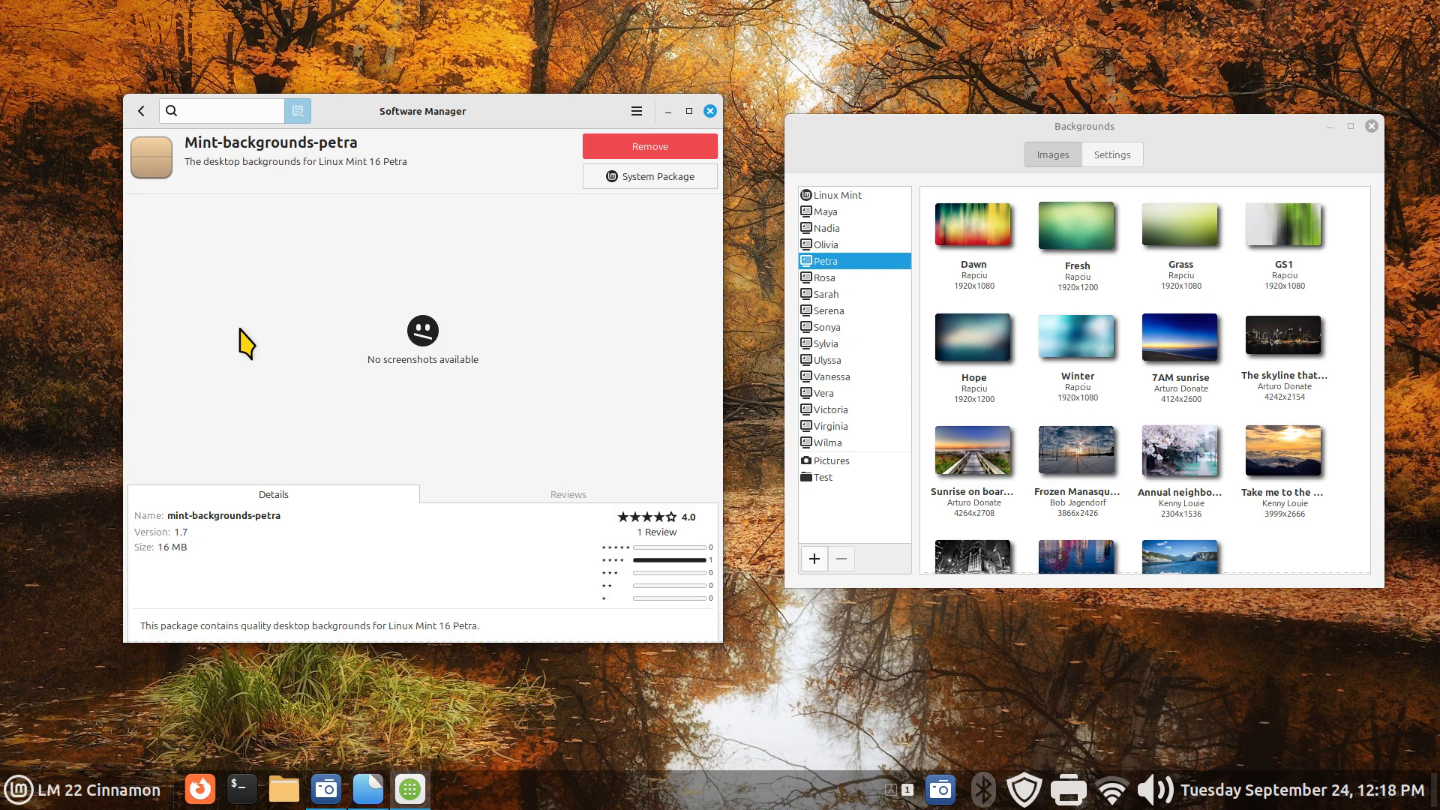
{"action": "left_click", "coordinate": [649, 146]}
{"action": "left_click", "coordinate": [641, 150]}
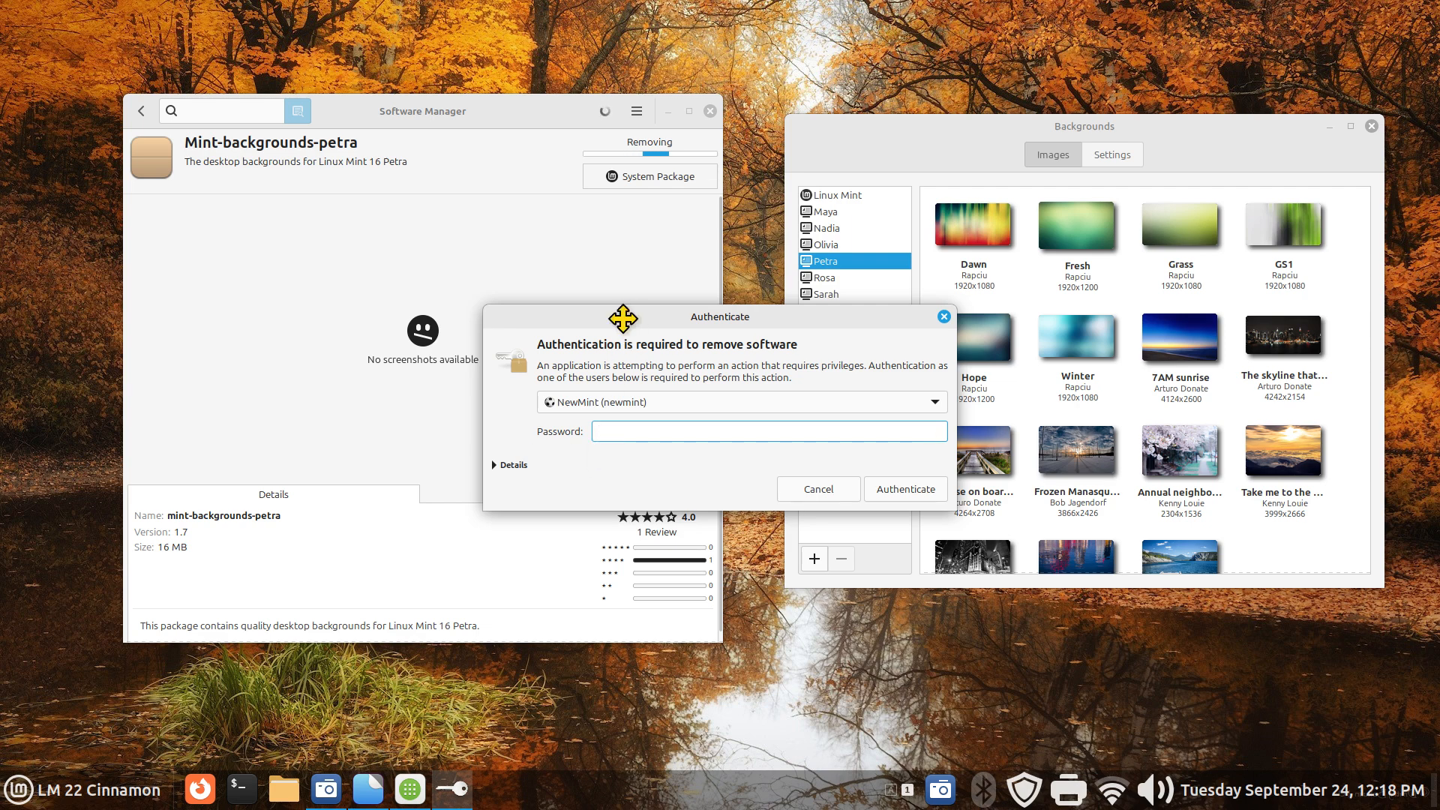
{"action": "left_click_drag", "start_coordinate": [630, 316], "coordinate": [379, 357]}
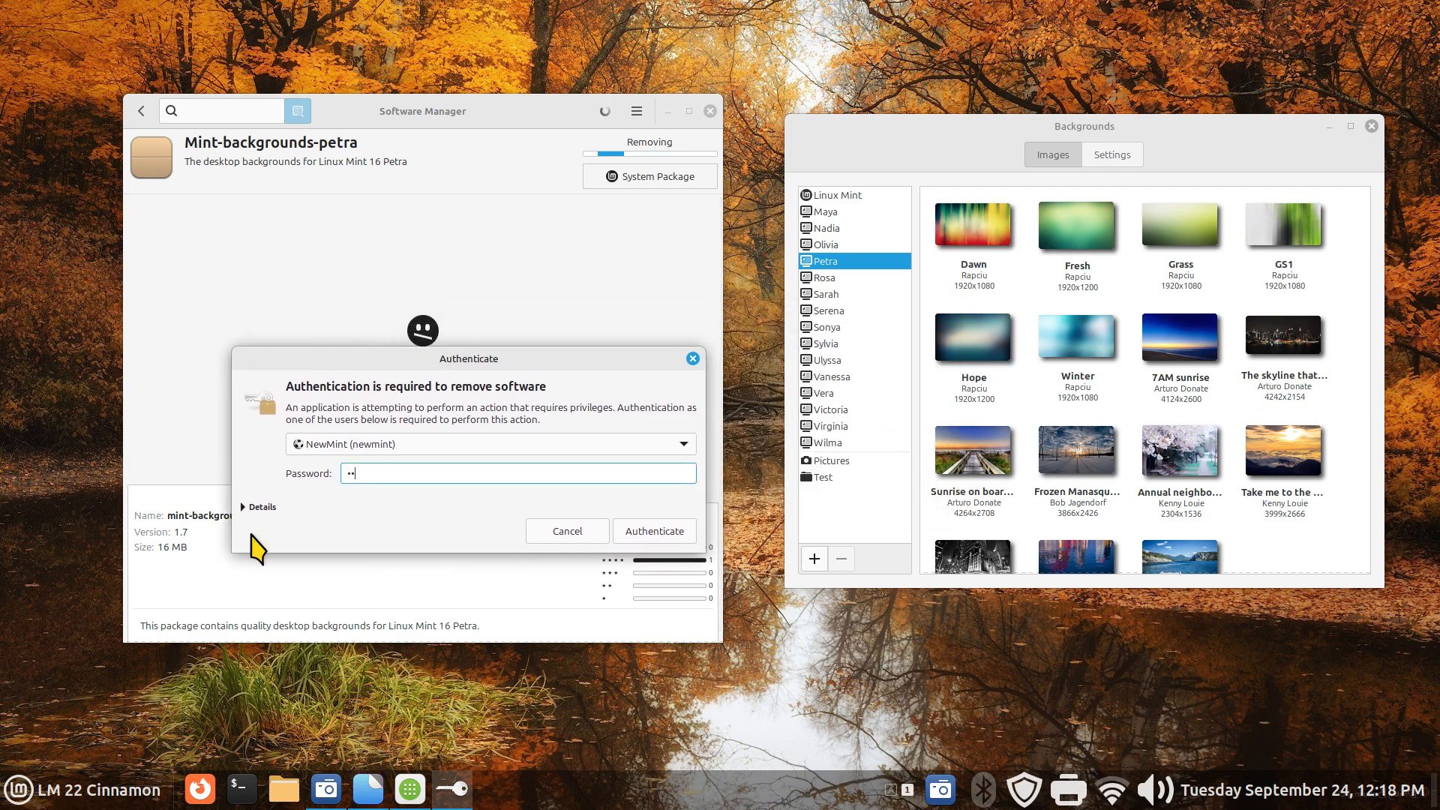
{"action": "key", "text": "Return"}
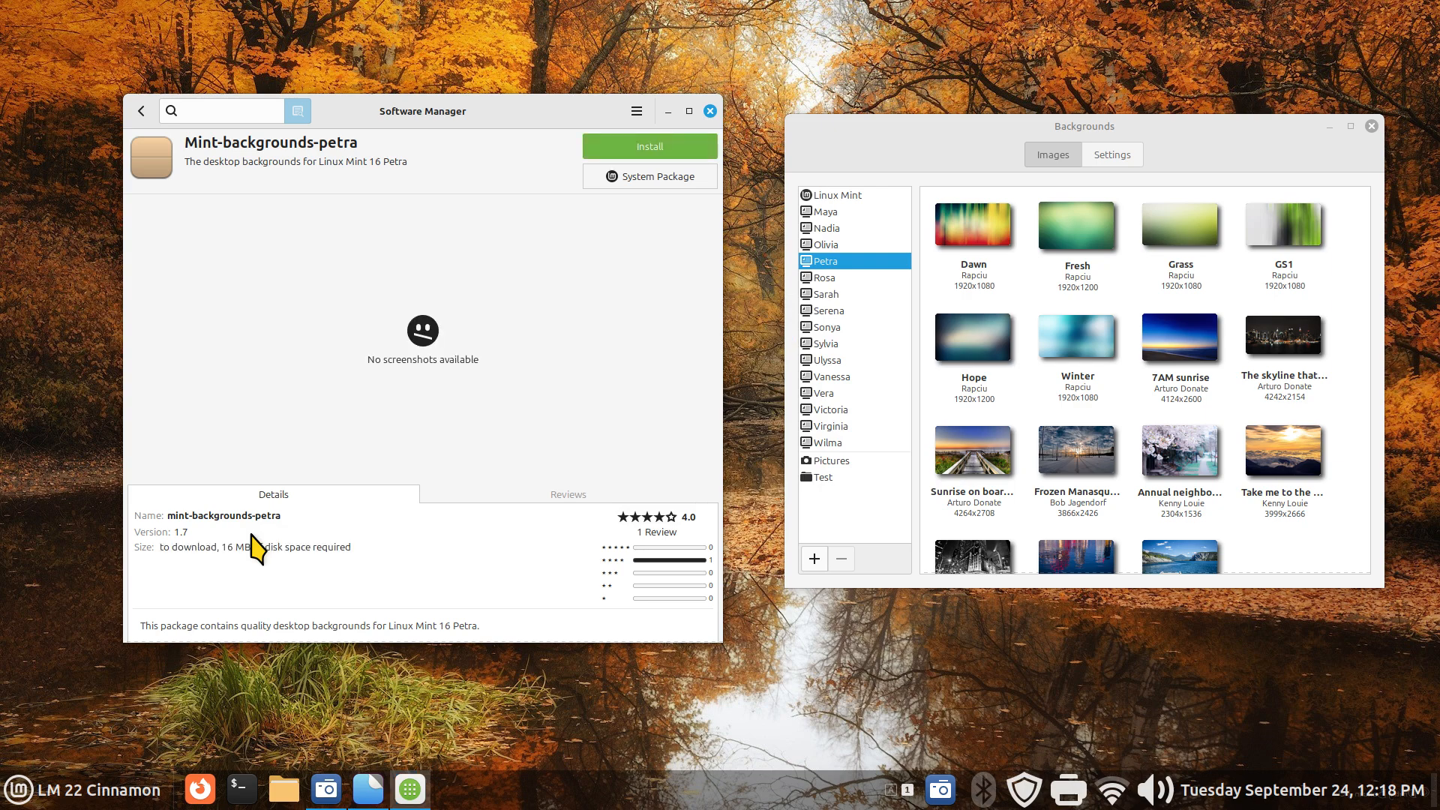
- Reopen Backgrounds without Petra and view the Nadia and Olivia collections
{"action": "left_click", "coordinate": [1372, 129]}
{"action": "right_click", "coordinate": [1024, 137]}
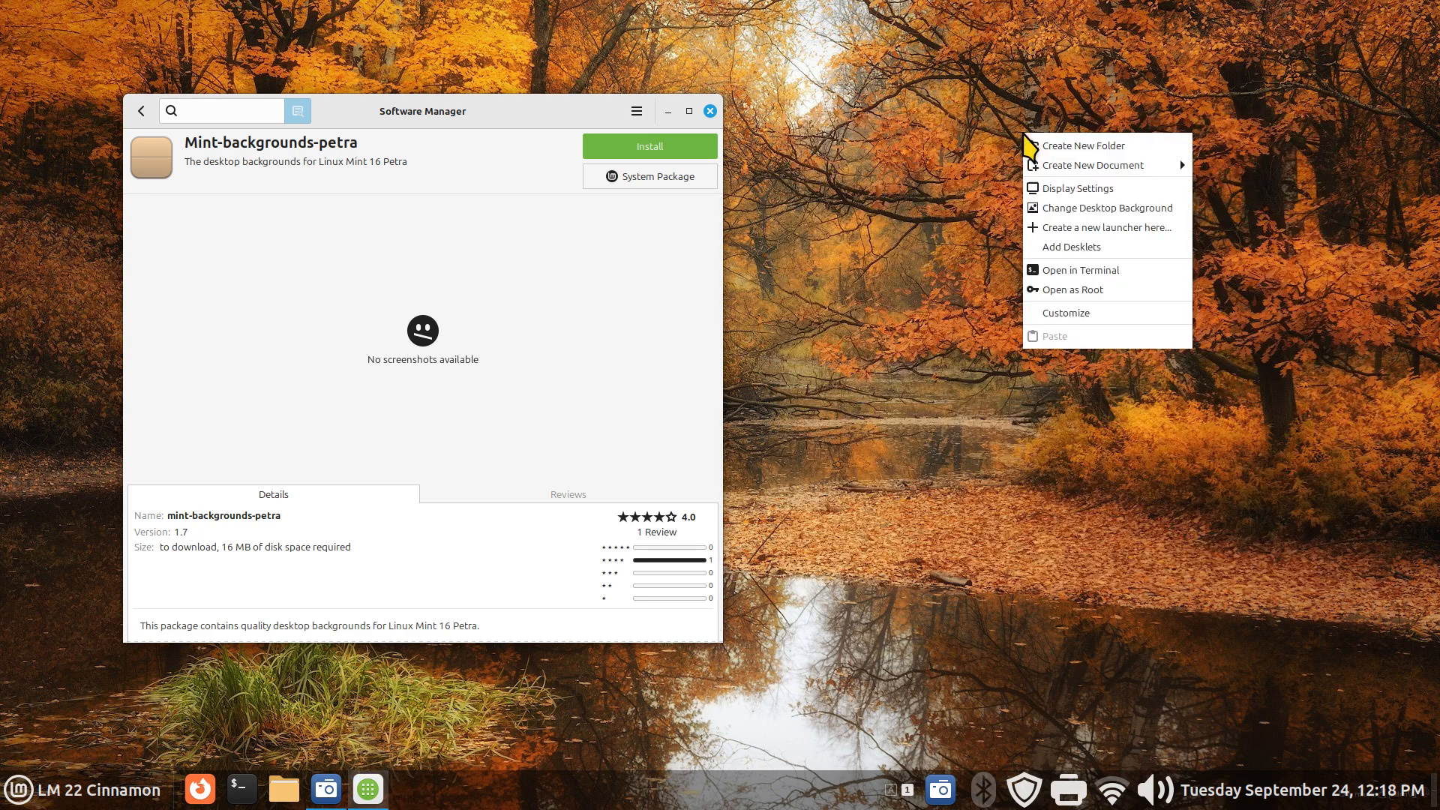
{"action": "left_click", "coordinate": [1077, 207]}
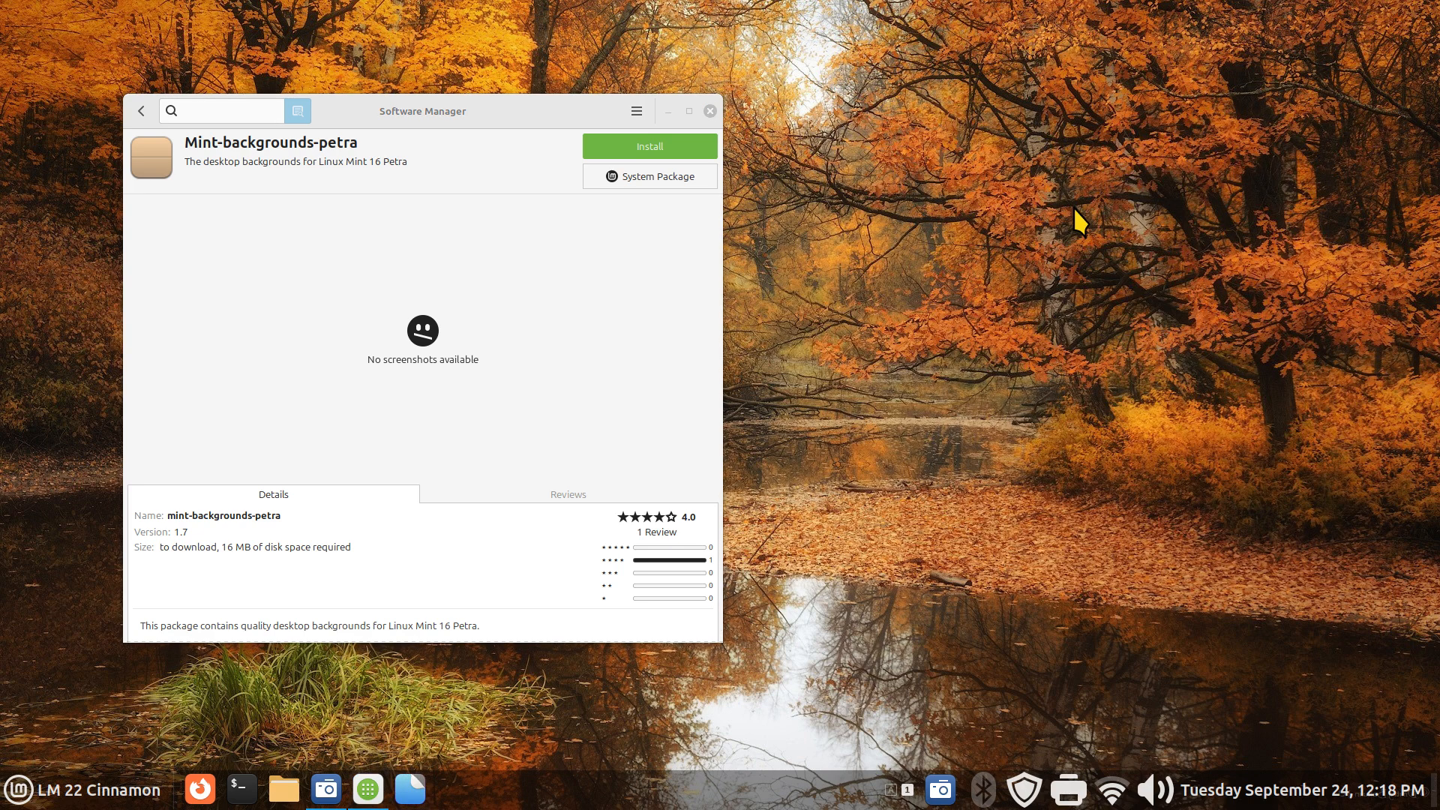
{"action": "left_click_drag", "start_coordinate": [997, 168], "coordinate": [1125, 146]}
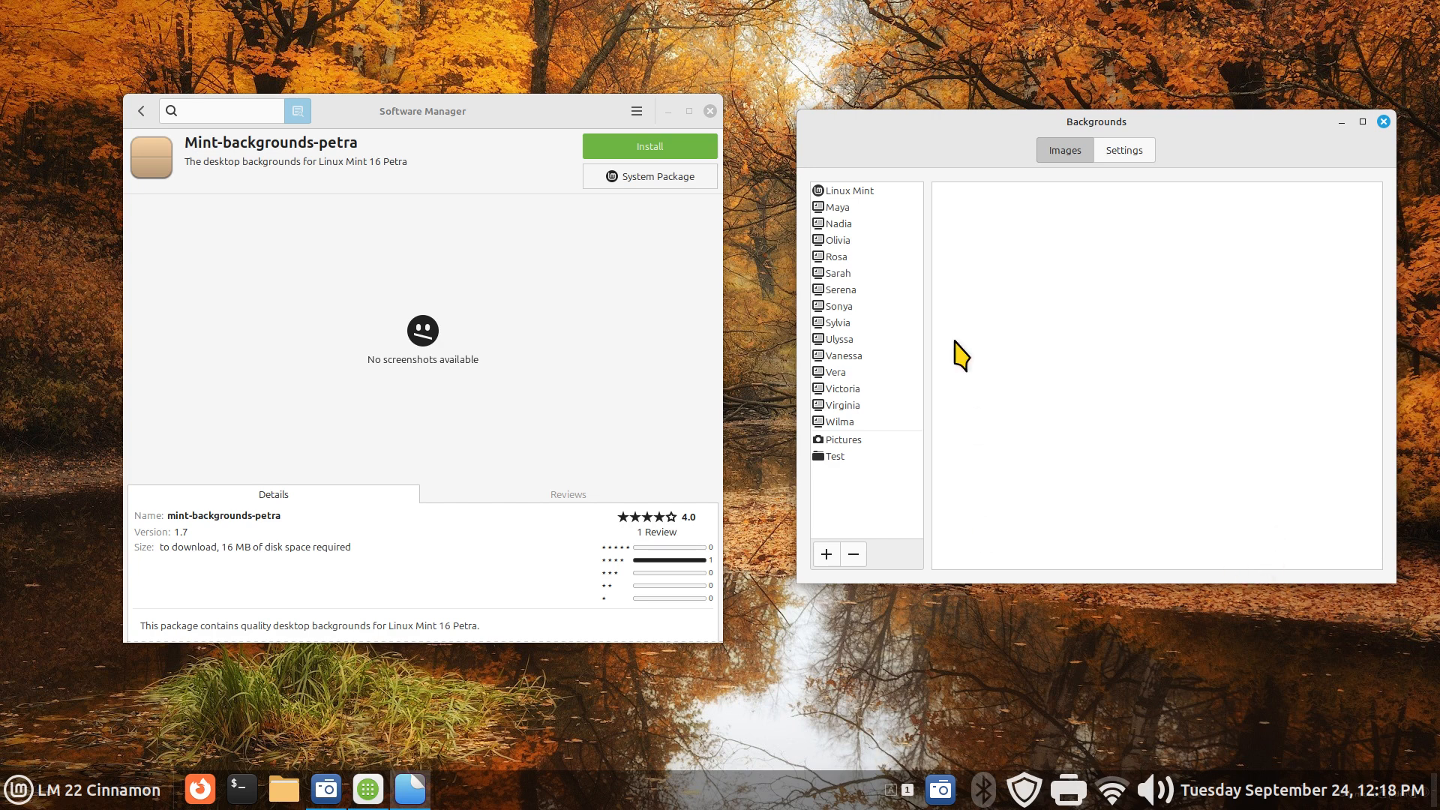
{"action": "left_click", "coordinate": [850, 208]}
{"action": "left_click", "coordinate": [838, 240]}
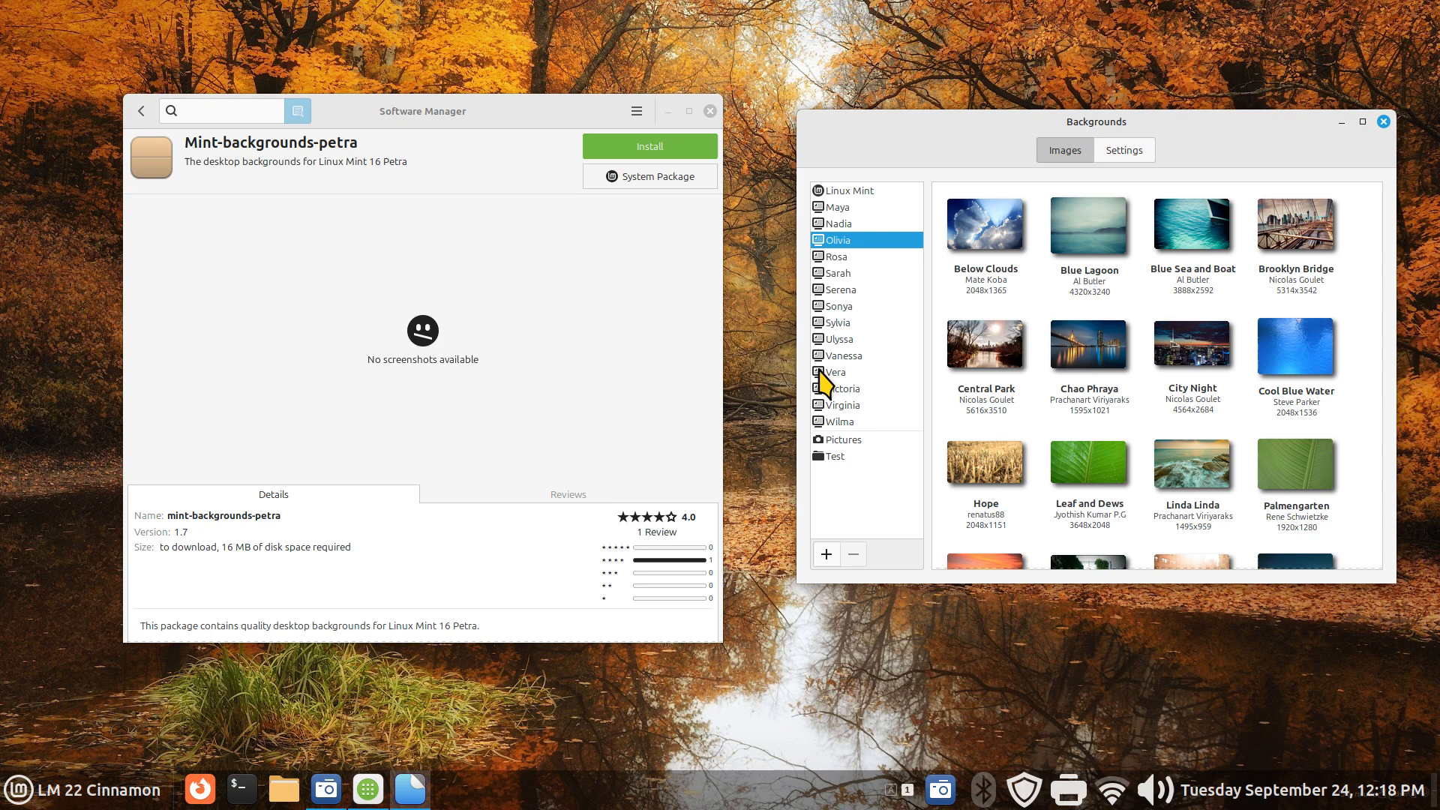
- Dismiss the store menu and search 'backgrounds' from the home page
{"action": "left_click", "coordinate": [638, 111]}
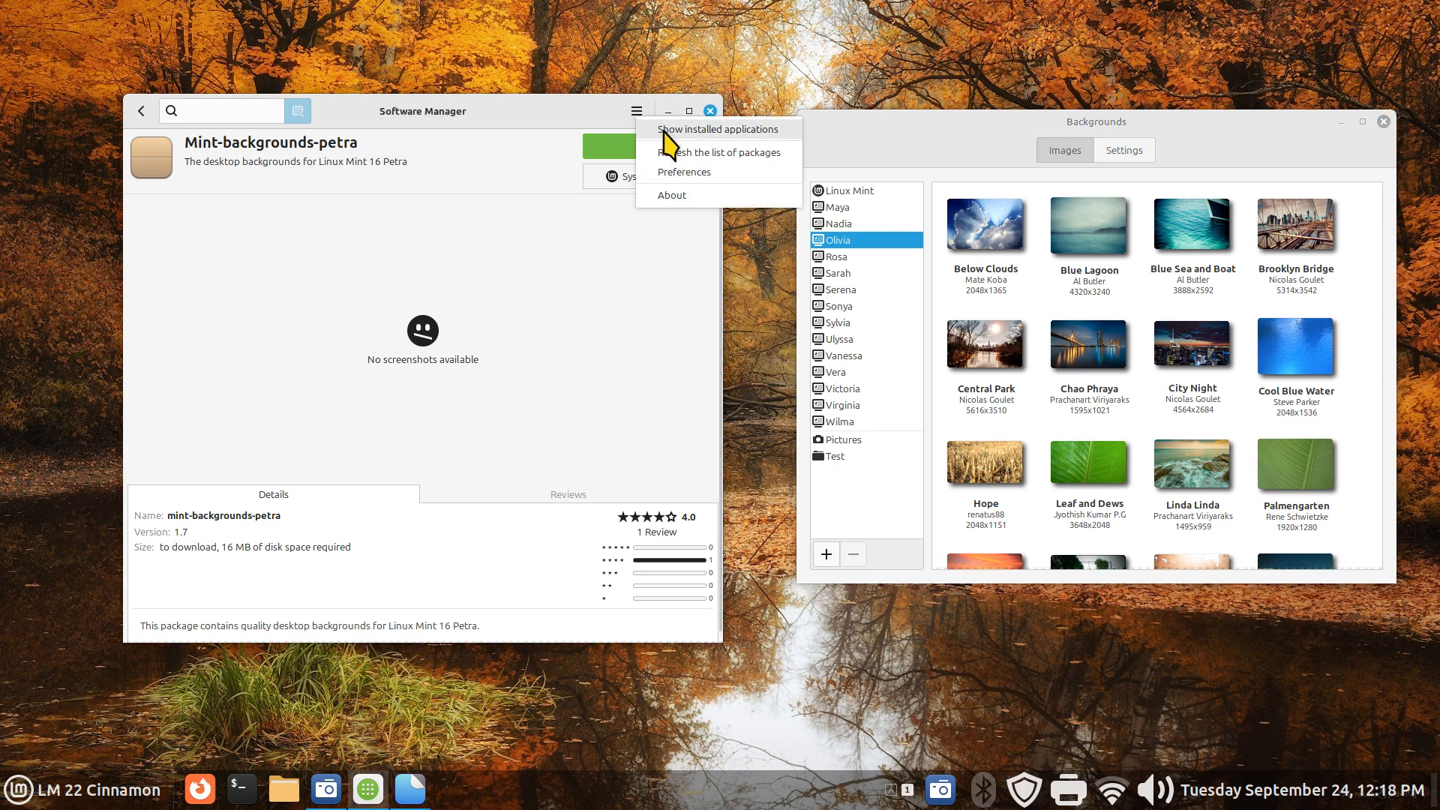
{"action": "left_click", "coordinate": [624, 338]}
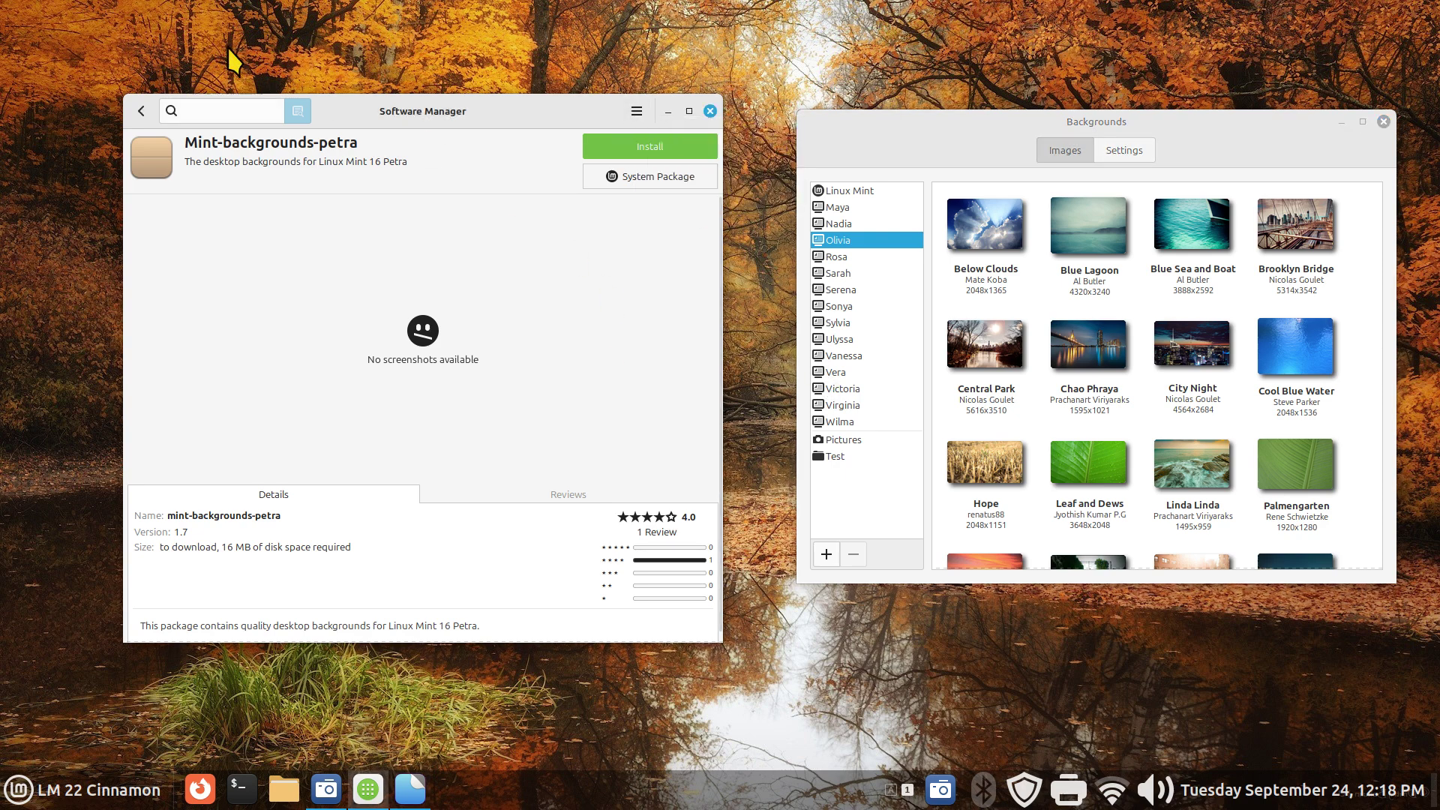
{"action": "left_click", "coordinate": [145, 113]}
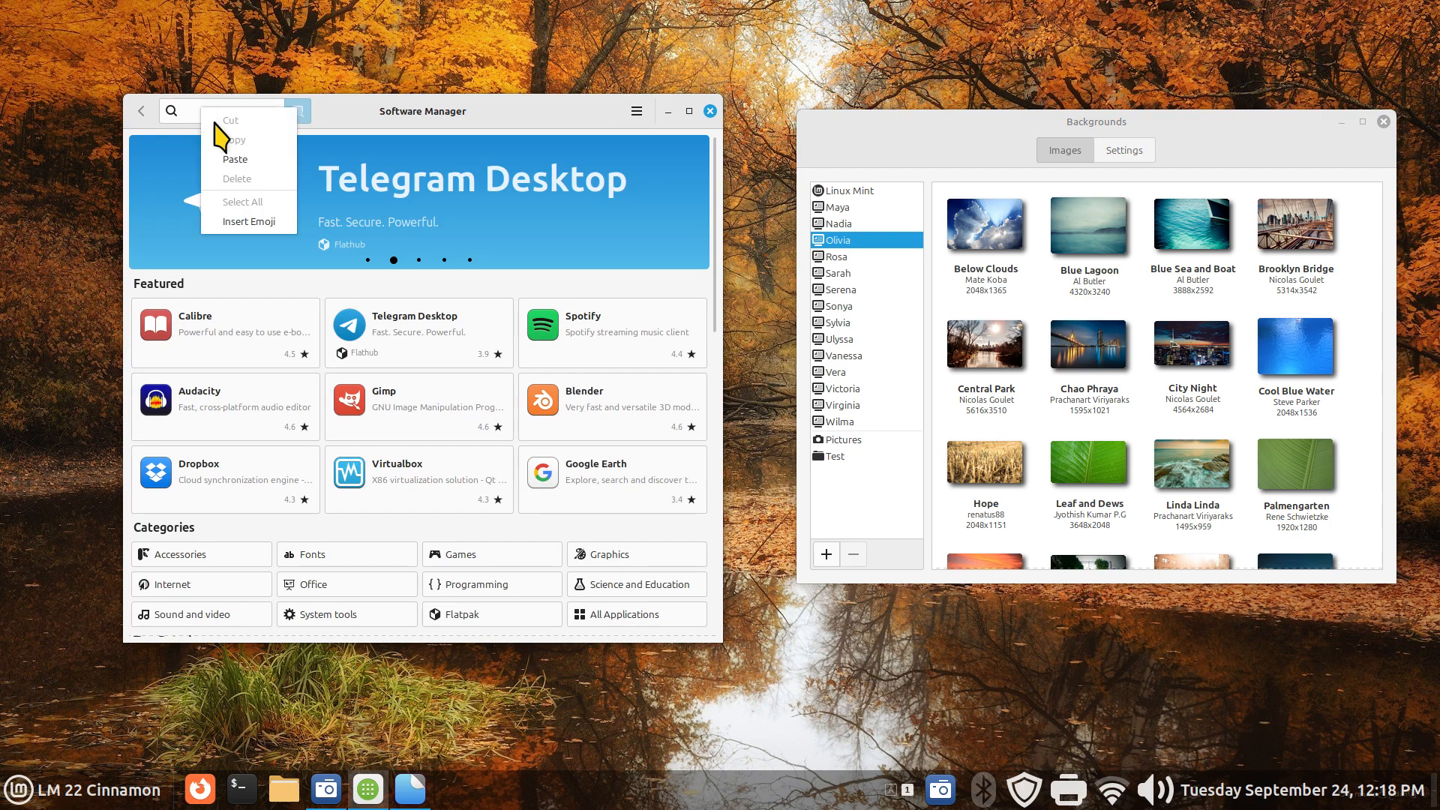
{"action": "type", "text": "backgrounds"}
{"action": "key", "text": "Return"}
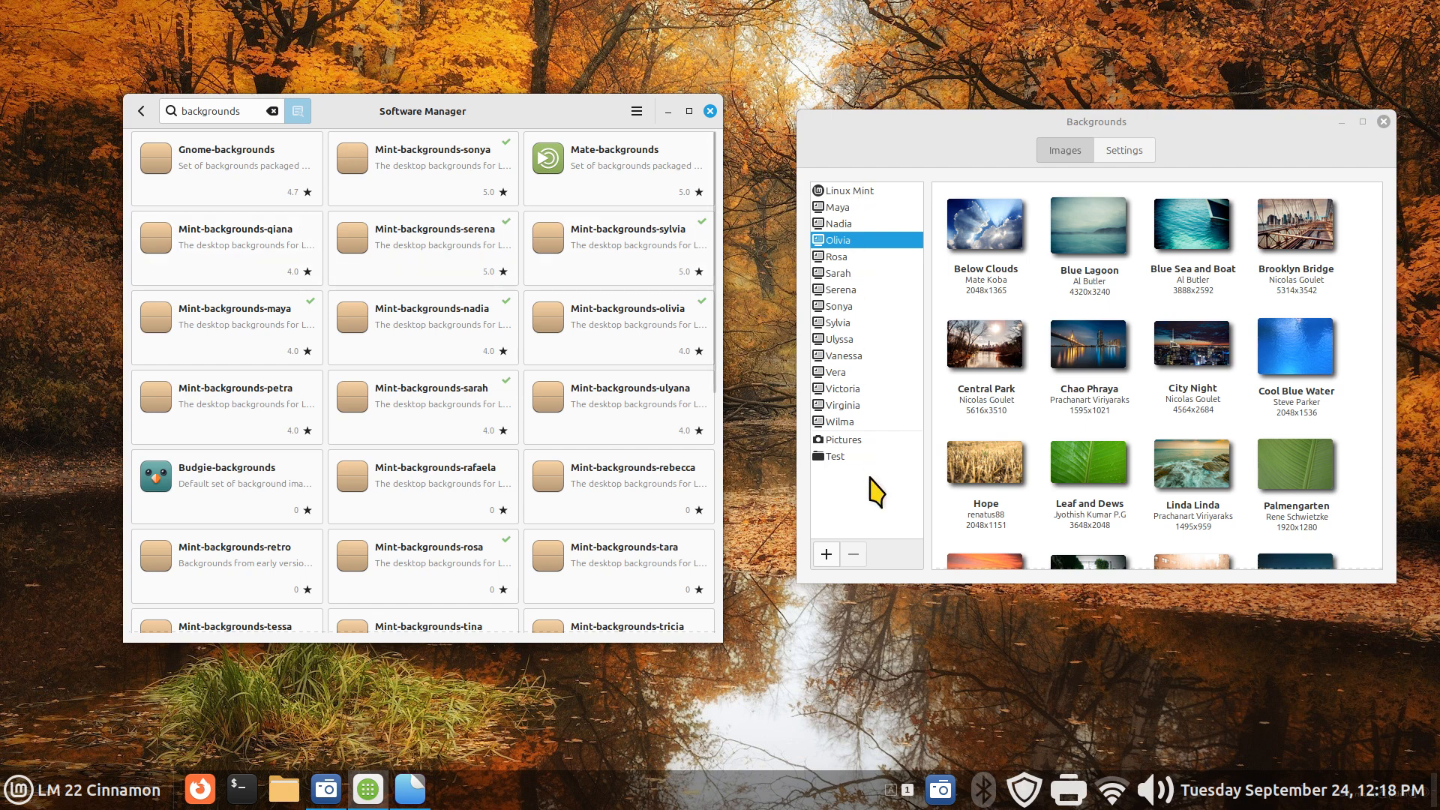
- View the Mint-backgrounds-ulyana details, close Software Manager and centre Backgrounds
{"action": "left_click", "coordinate": [631, 410]}
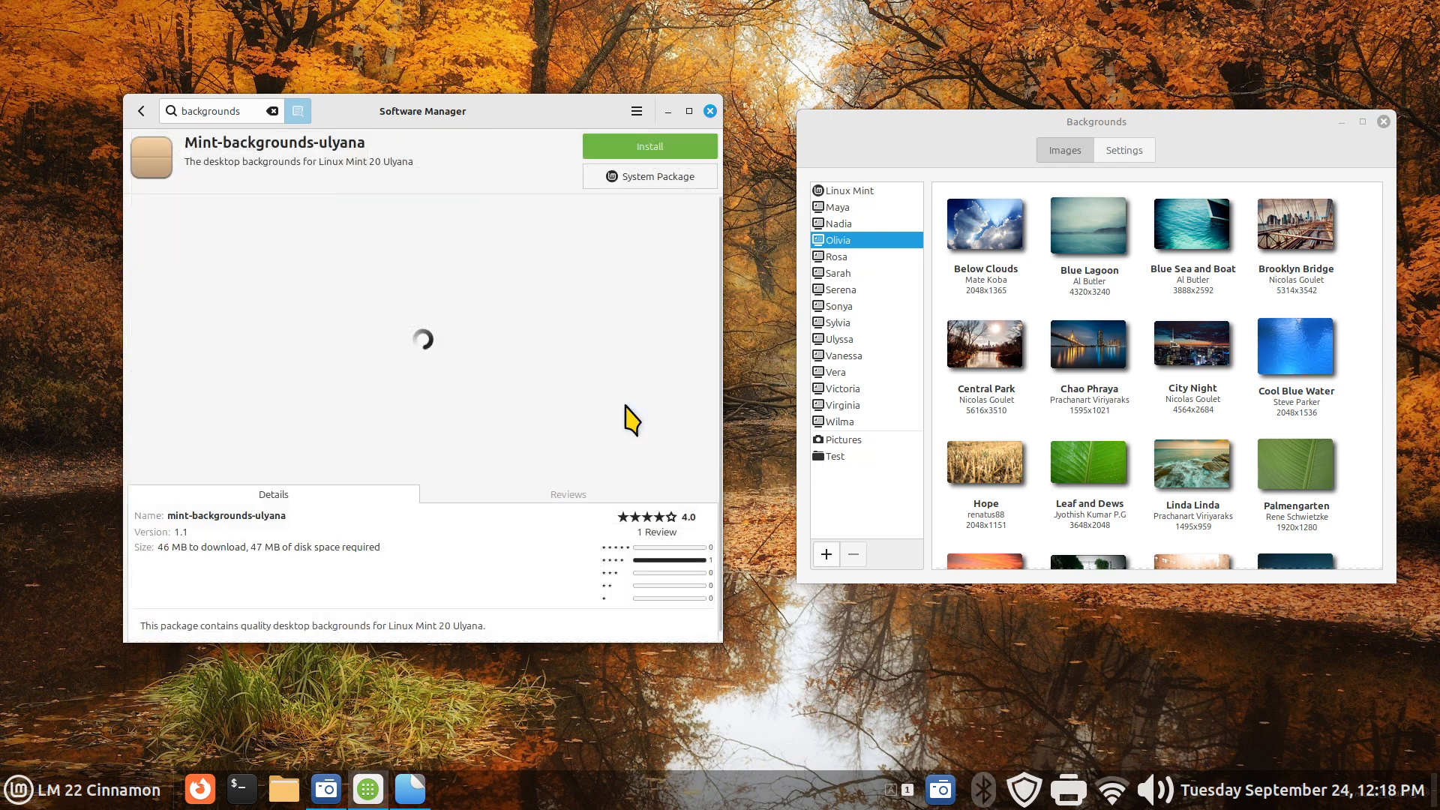
{"action": "left_click", "coordinate": [141, 111]}
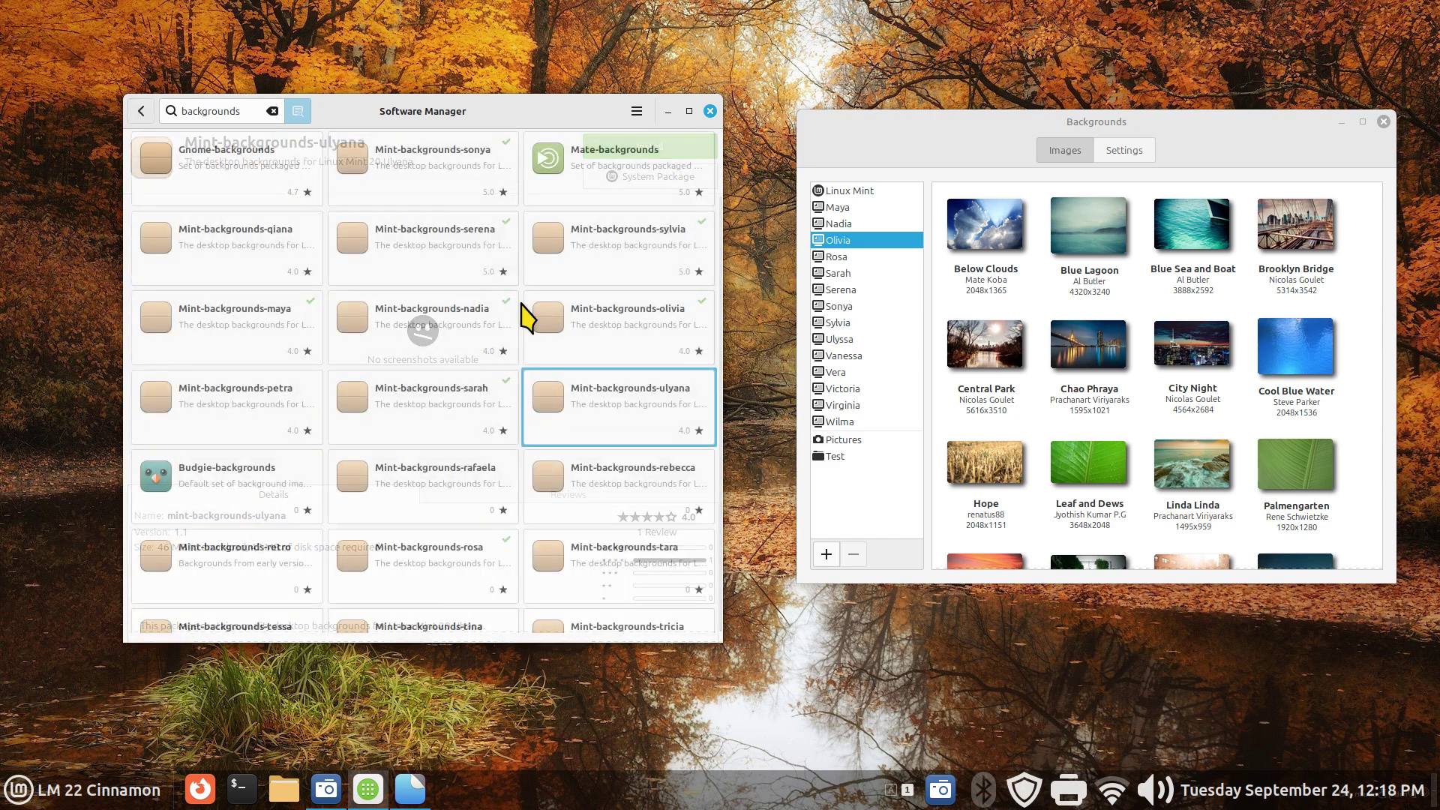
{"action": "left_click", "coordinate": [710, 113]}
{"action": "left_click_drag", "start_coordinate": [995, 122], "coordinate": [551, 207]}
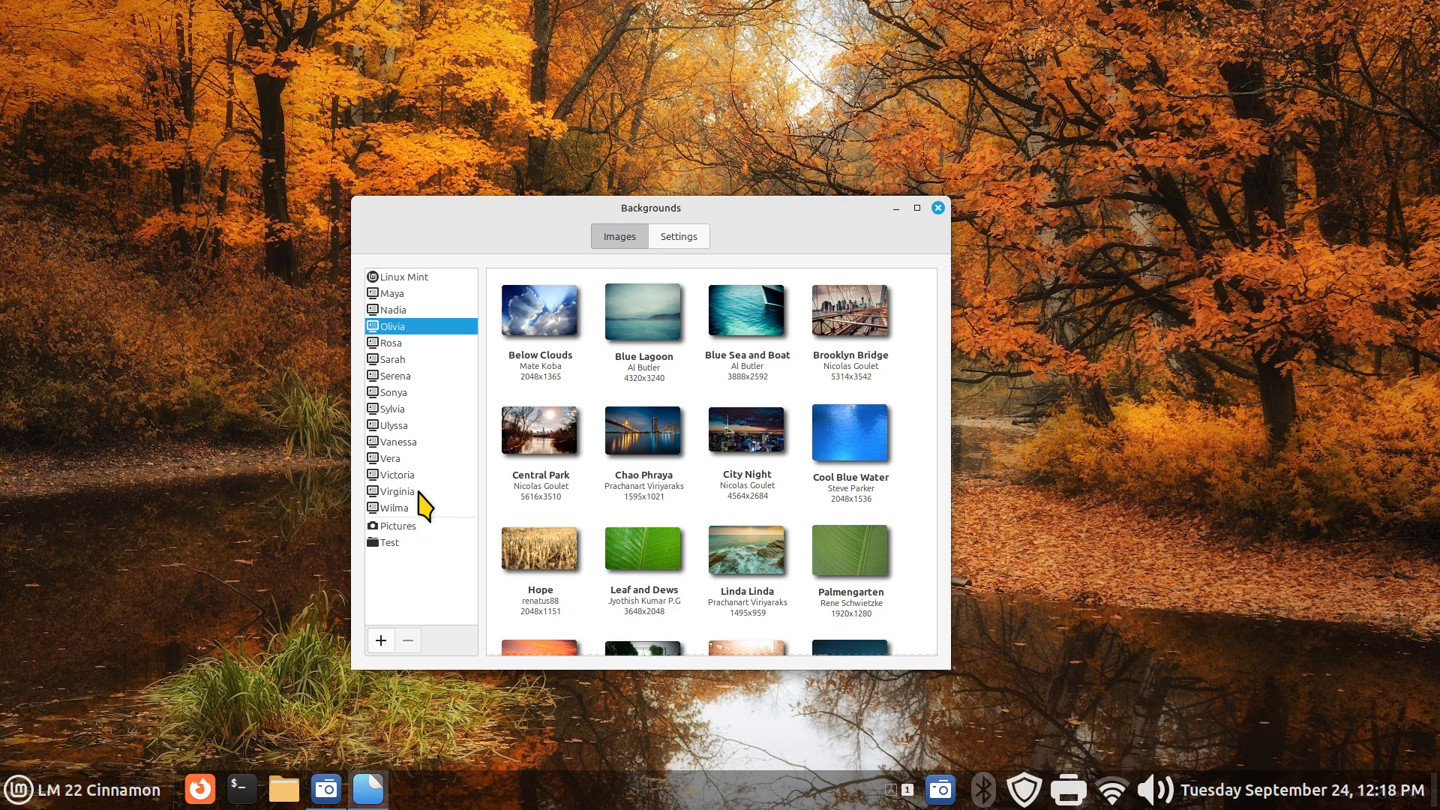
- Enable the wallpaper slideshow with random order off, then return to Images
{"action": "left_click", "coordinate": [678, 237]}
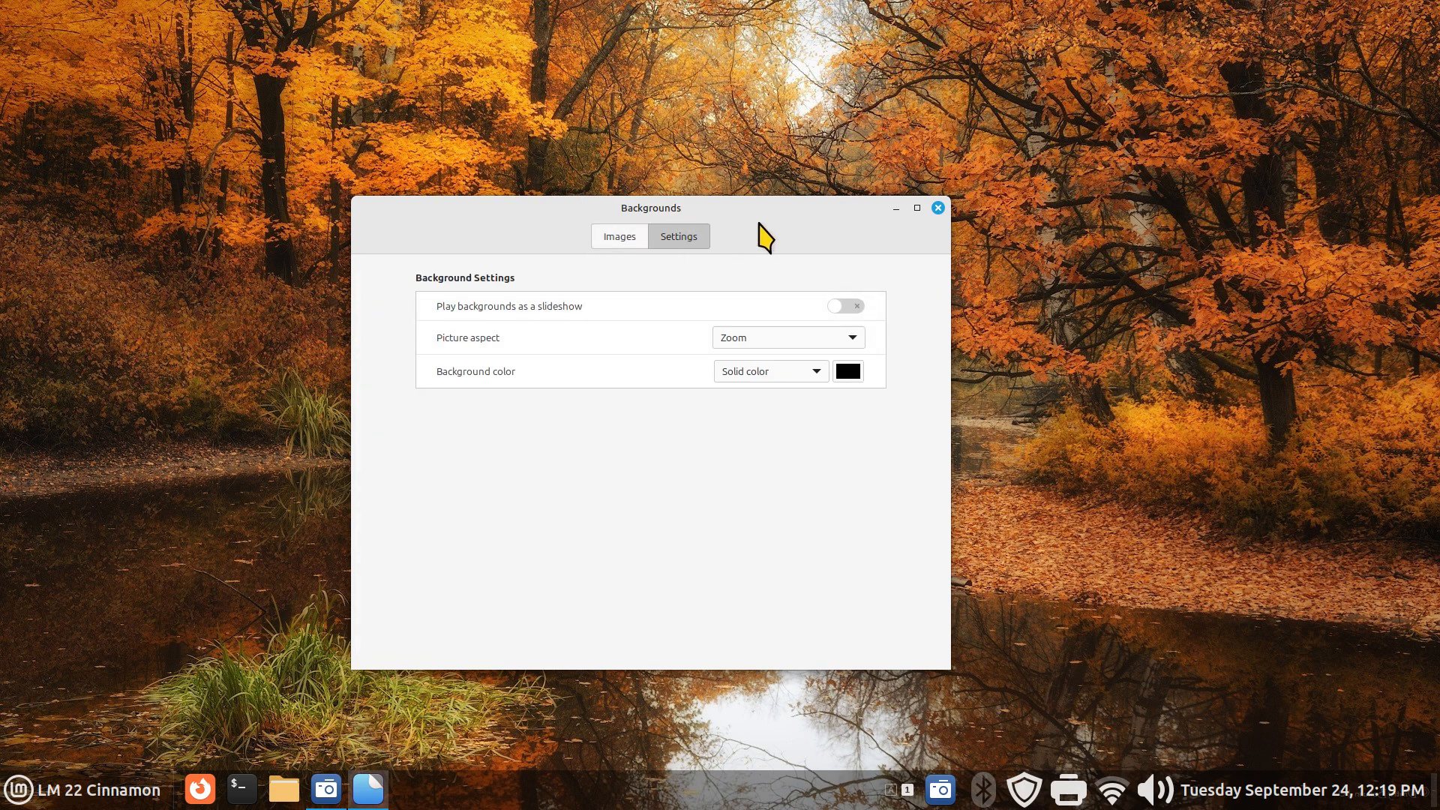
{"action": "left_click_drag", "start_coordinate": [766, 236], "coordinate": [804, 217]}
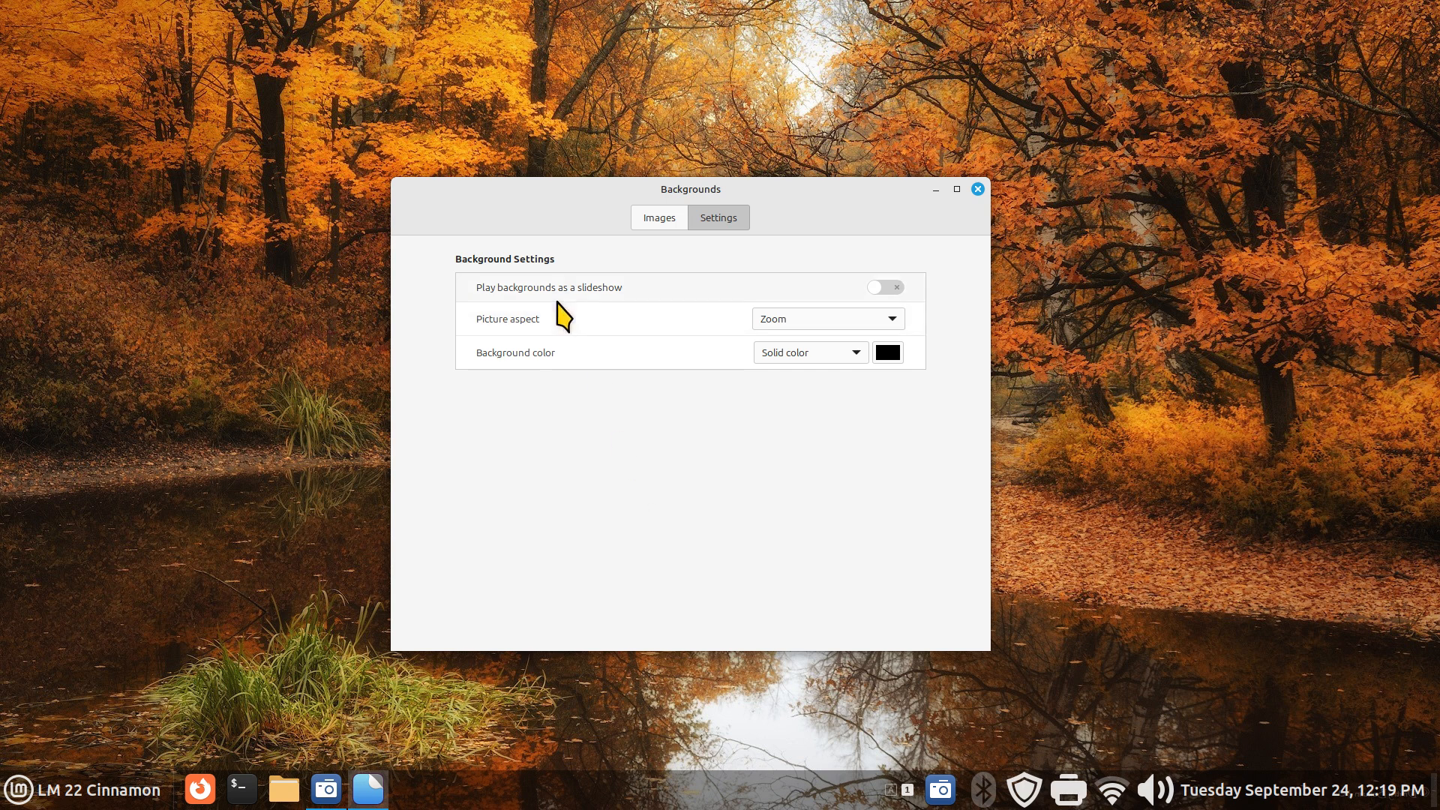
{"action": "left_click", "coordinate": [900, 295]}
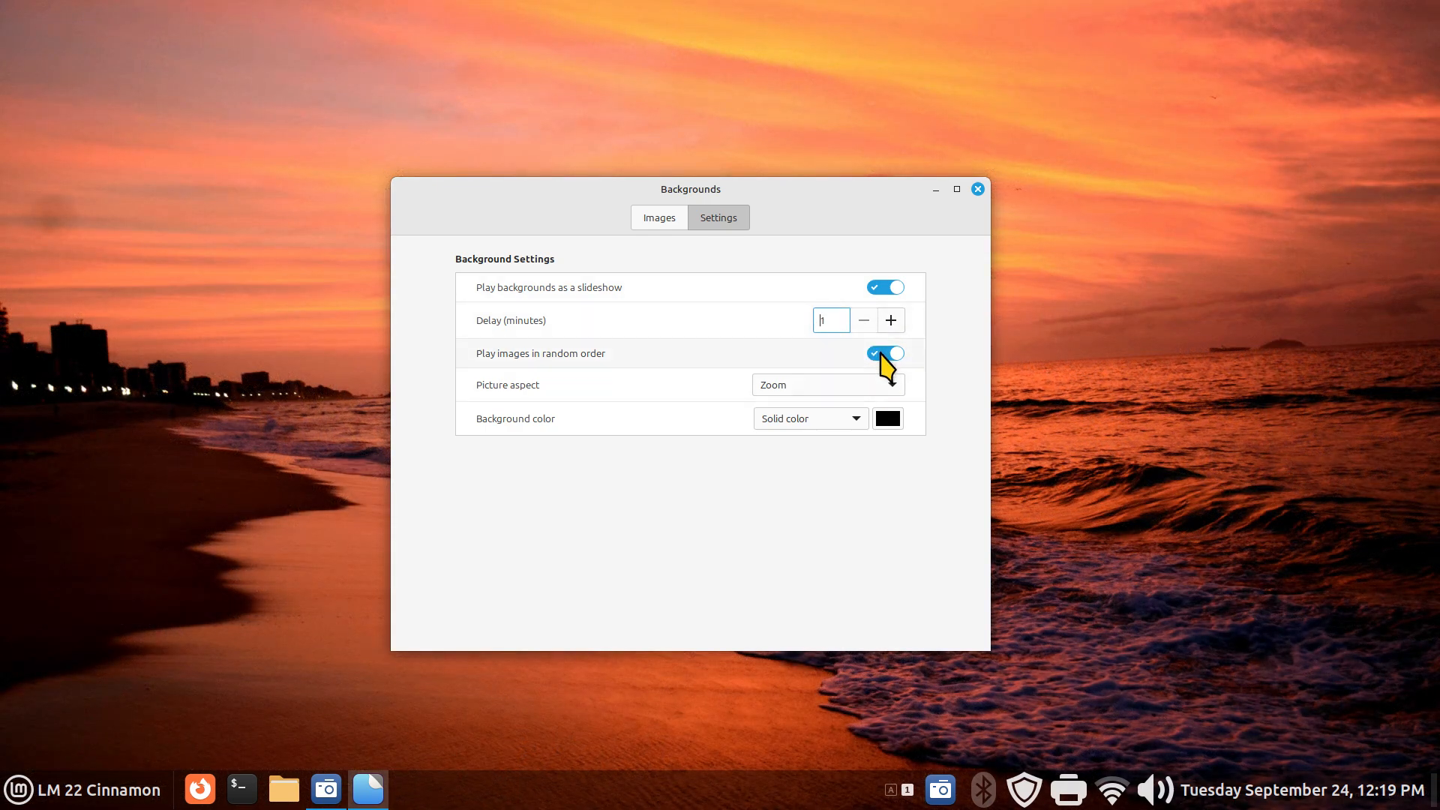
{"action": "left_click", "coordinate": [886, 354]}
{"action": "left_click", "coordinate": [887, 288]}
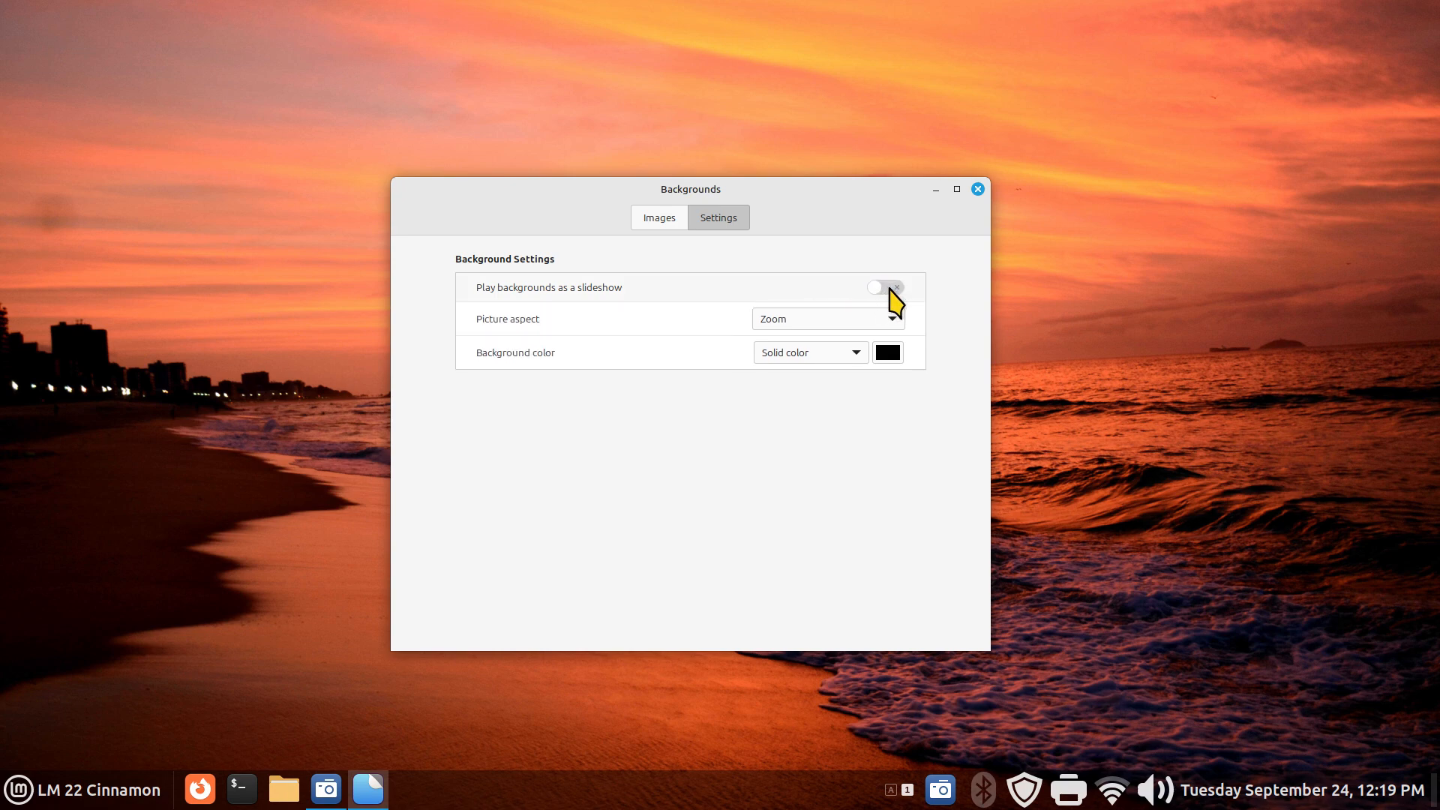
{"action": "left_click", "coordinate": [889, 290]}
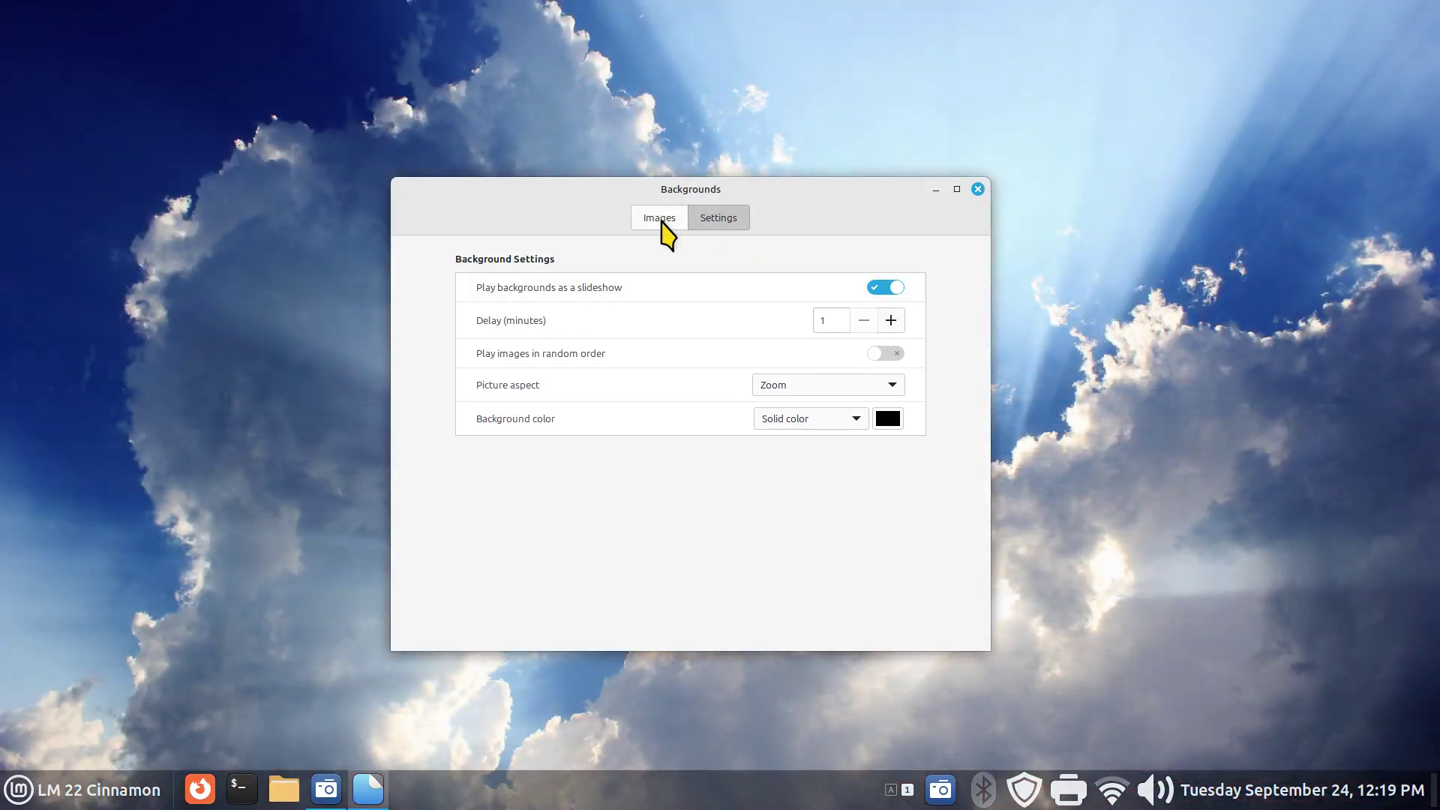
{"action": "left_click", "coordinate": [660, 217]}
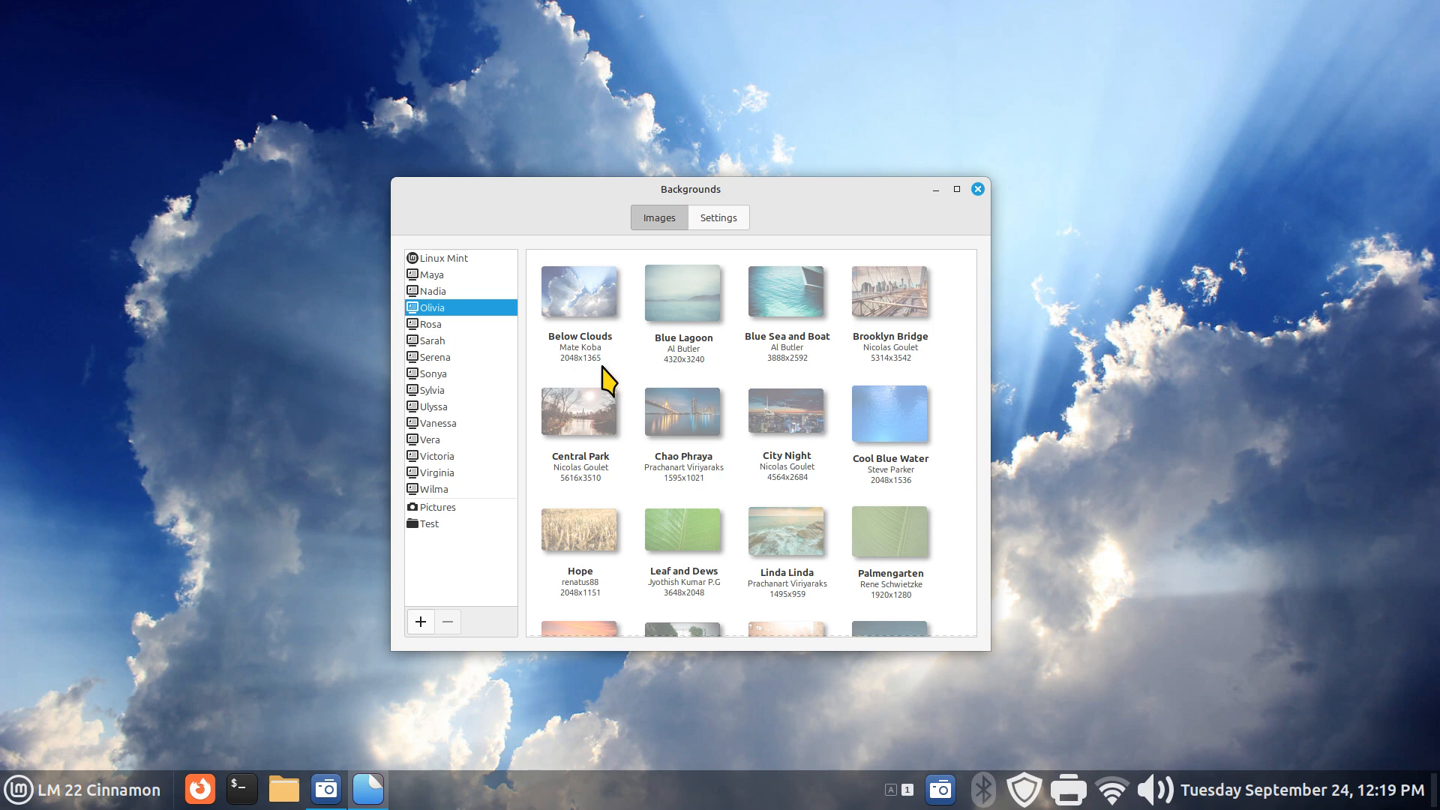
- Switch the slideshow source from Nadia to the Sylvia collection and bring up the Settings page
{"action": "left_click", "coordinate": [434, 292]}
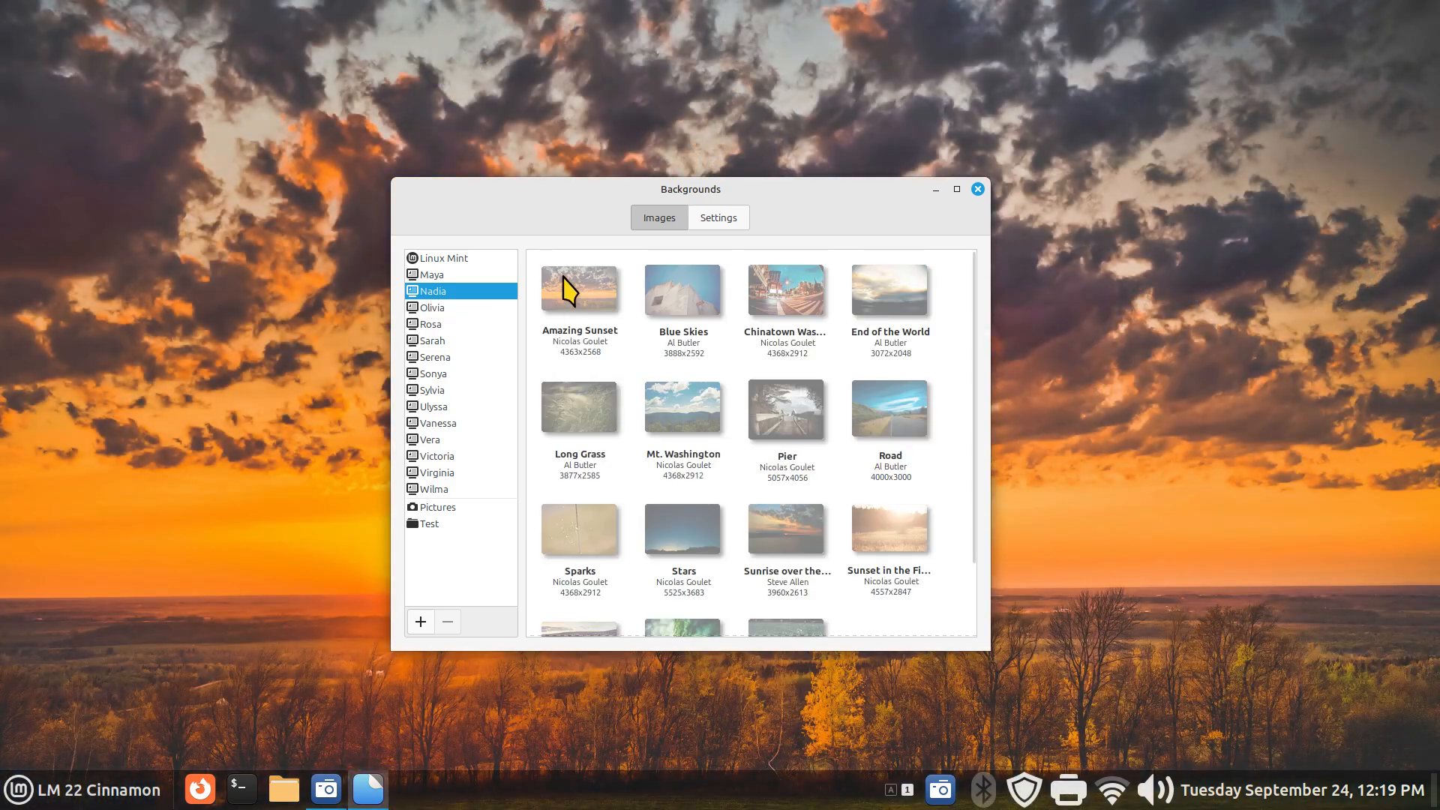
{"action": "left_click", "coordinate": [439, 390]}
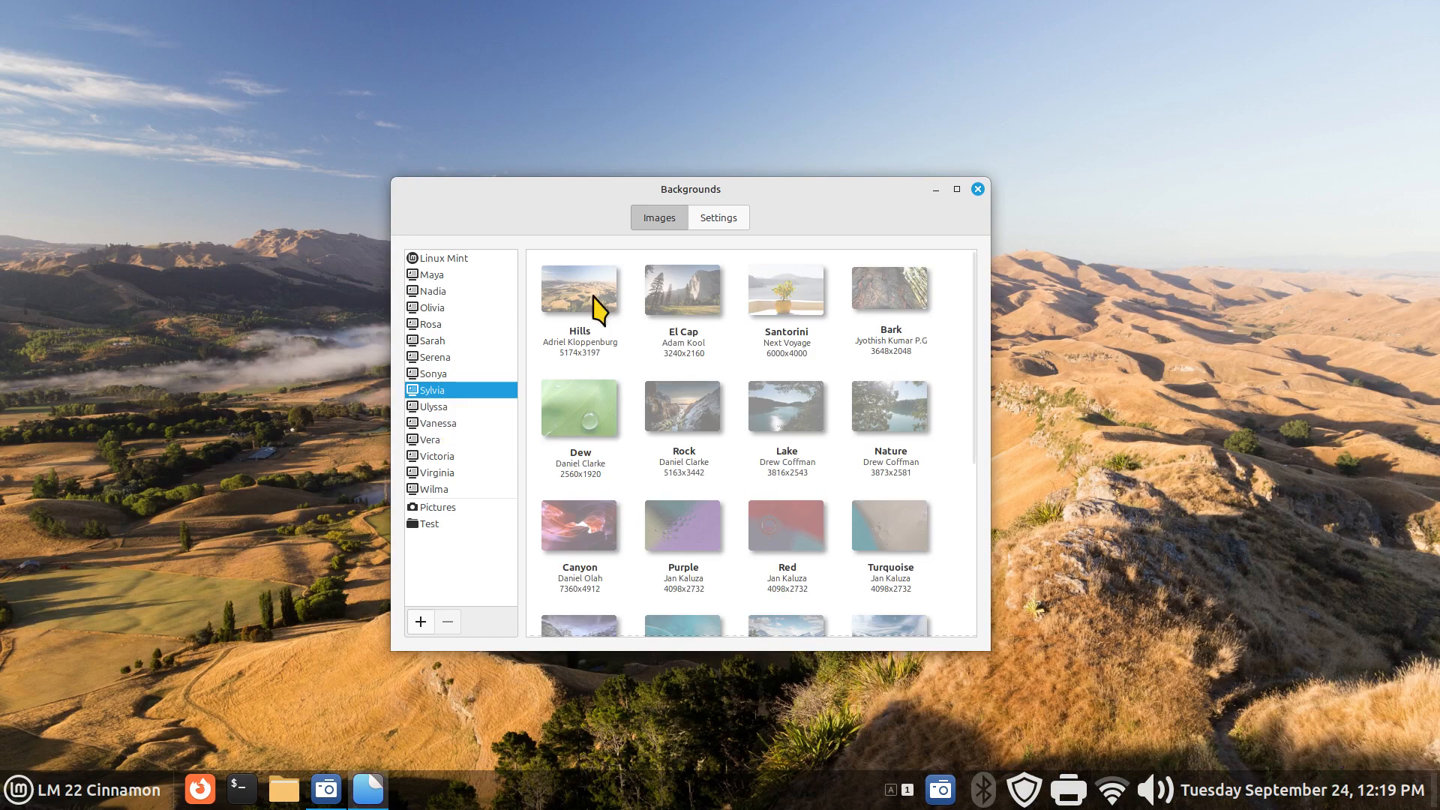
{"action": "left_click", "coordinate": [718, 218]}
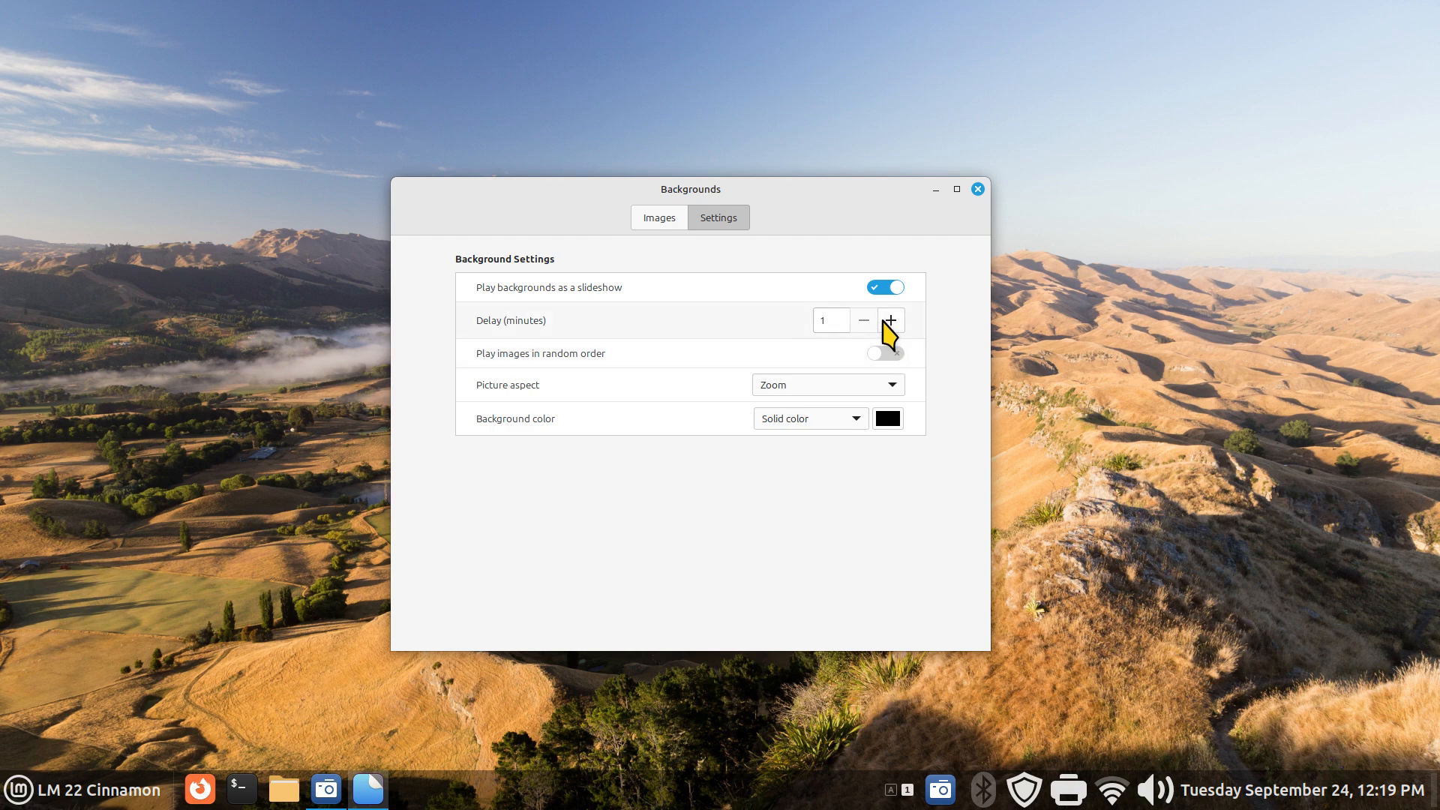
- Raise the slideshow delay to 2 minutes, toggle the slideshow off and on, and return to Images
{"action": "left_click", "coordinate": [890, 320]}
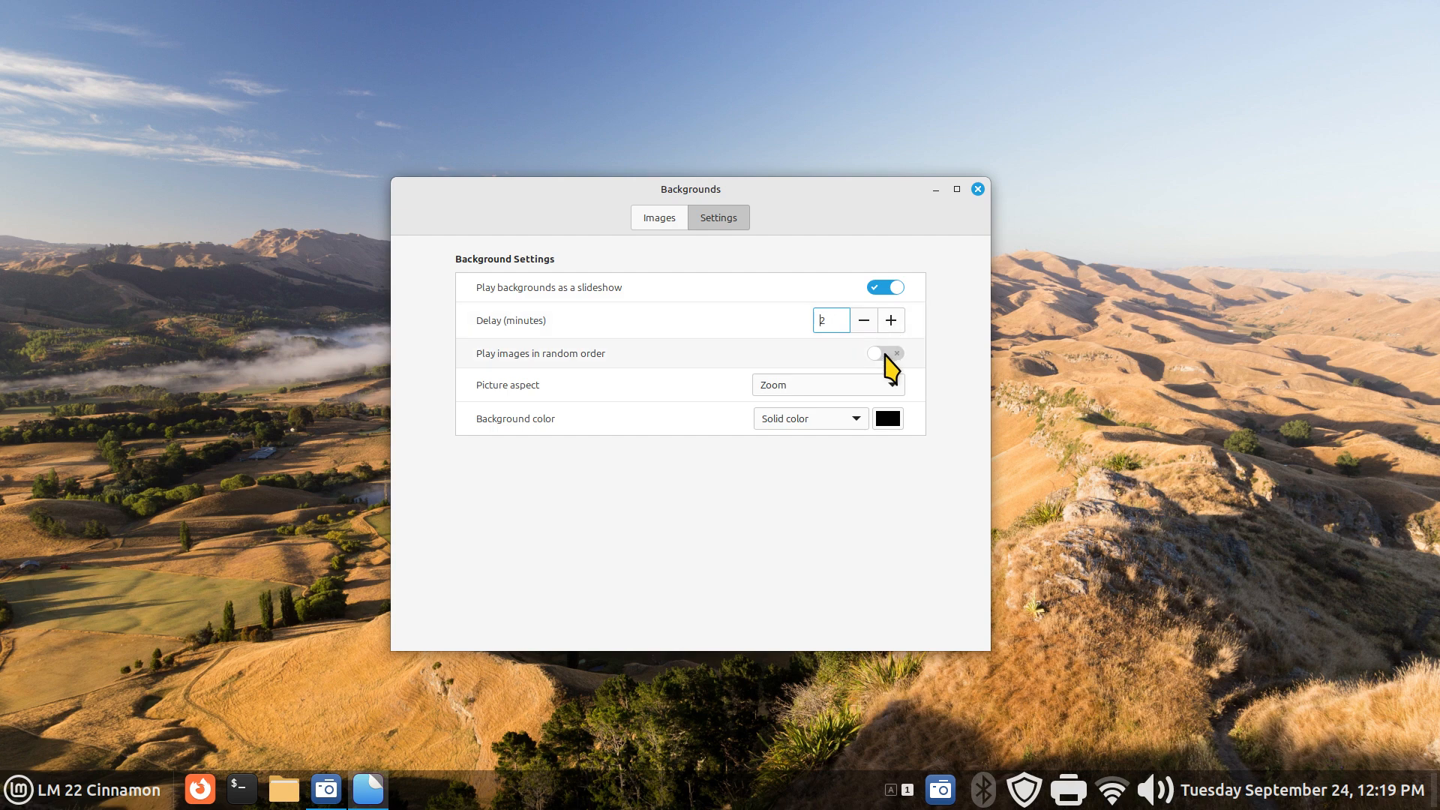
{"action": "left_click", "coordinate": [886, 291]}
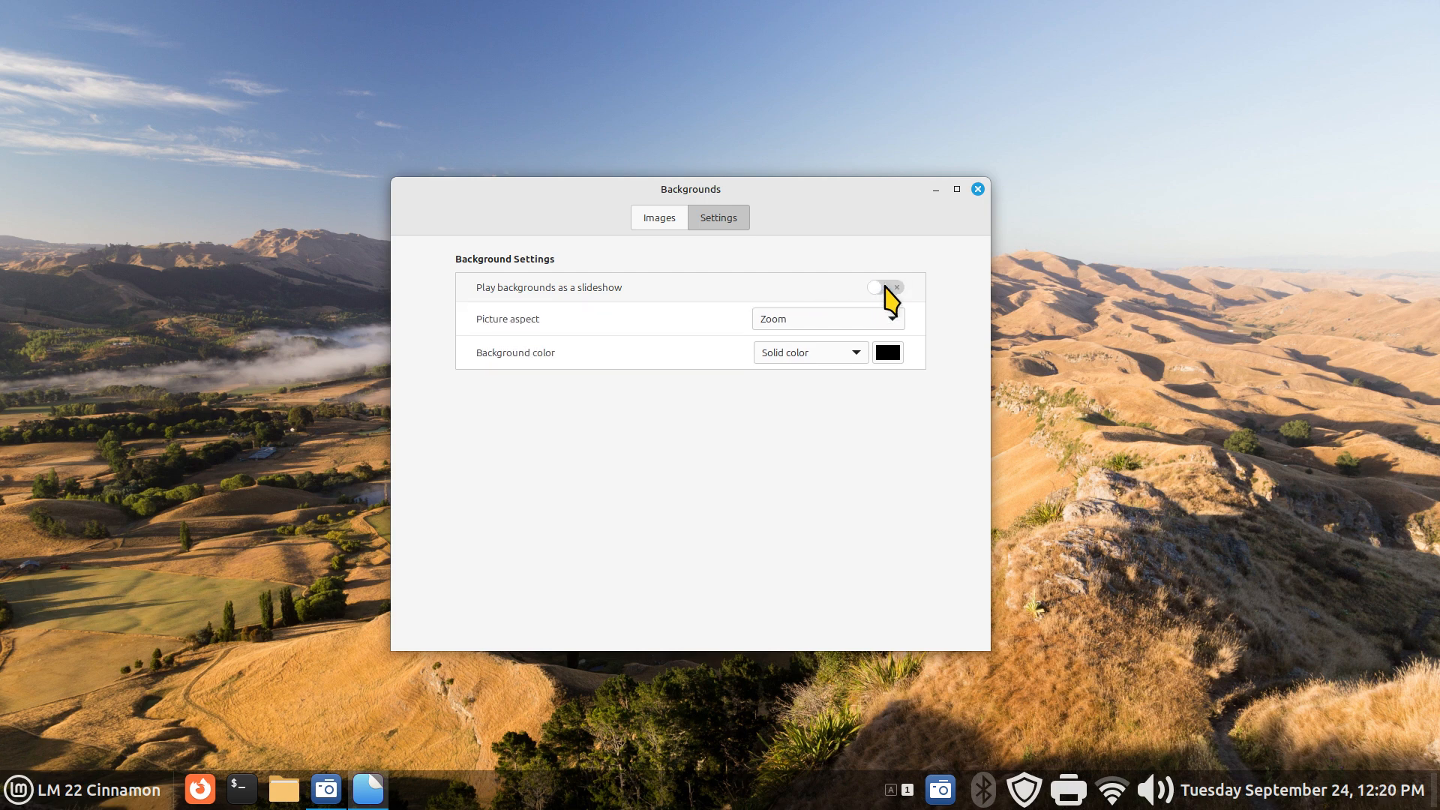
{"action": "left_click", "coordinate": [886, 288]}
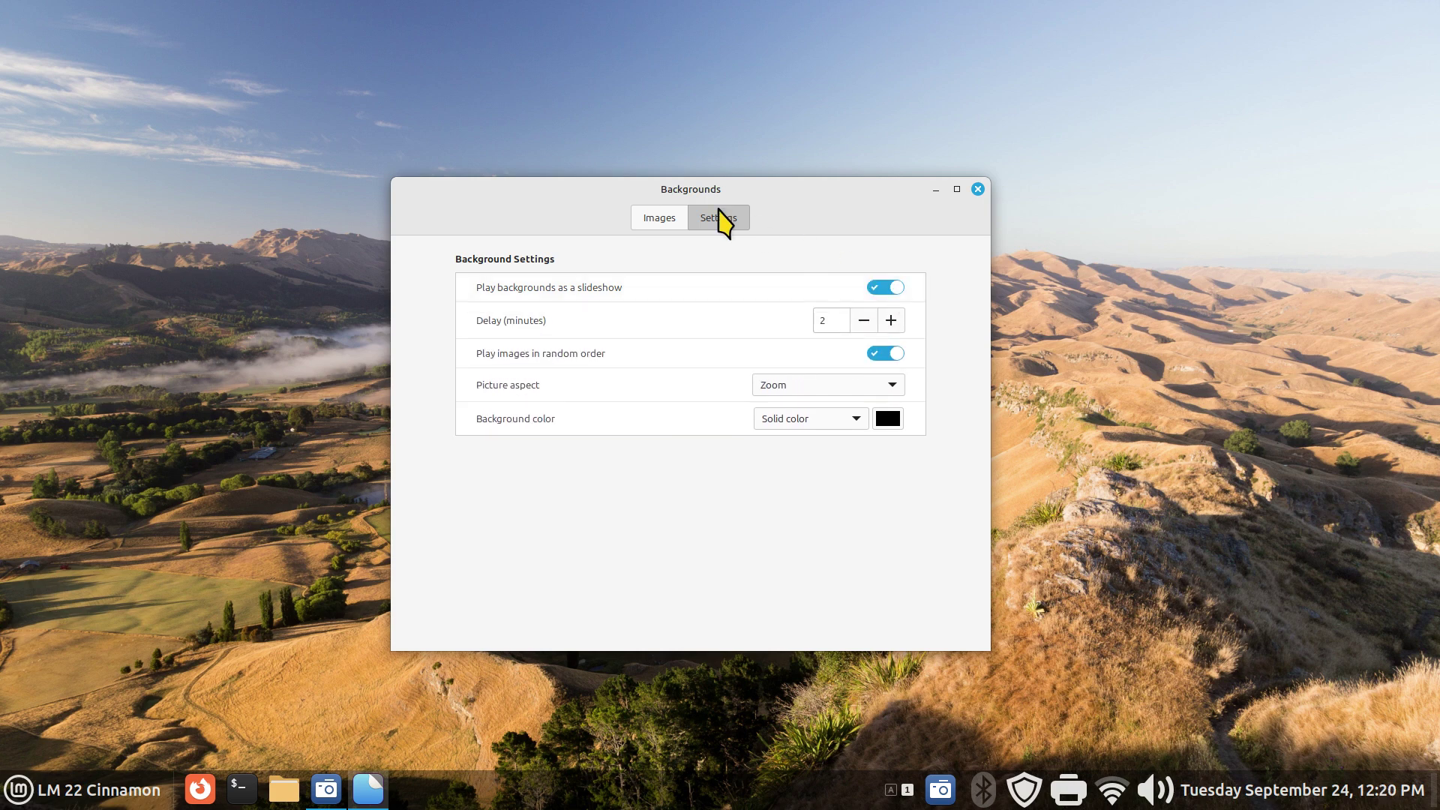
{"action": "left_click", "coordinate": [655, 221]}
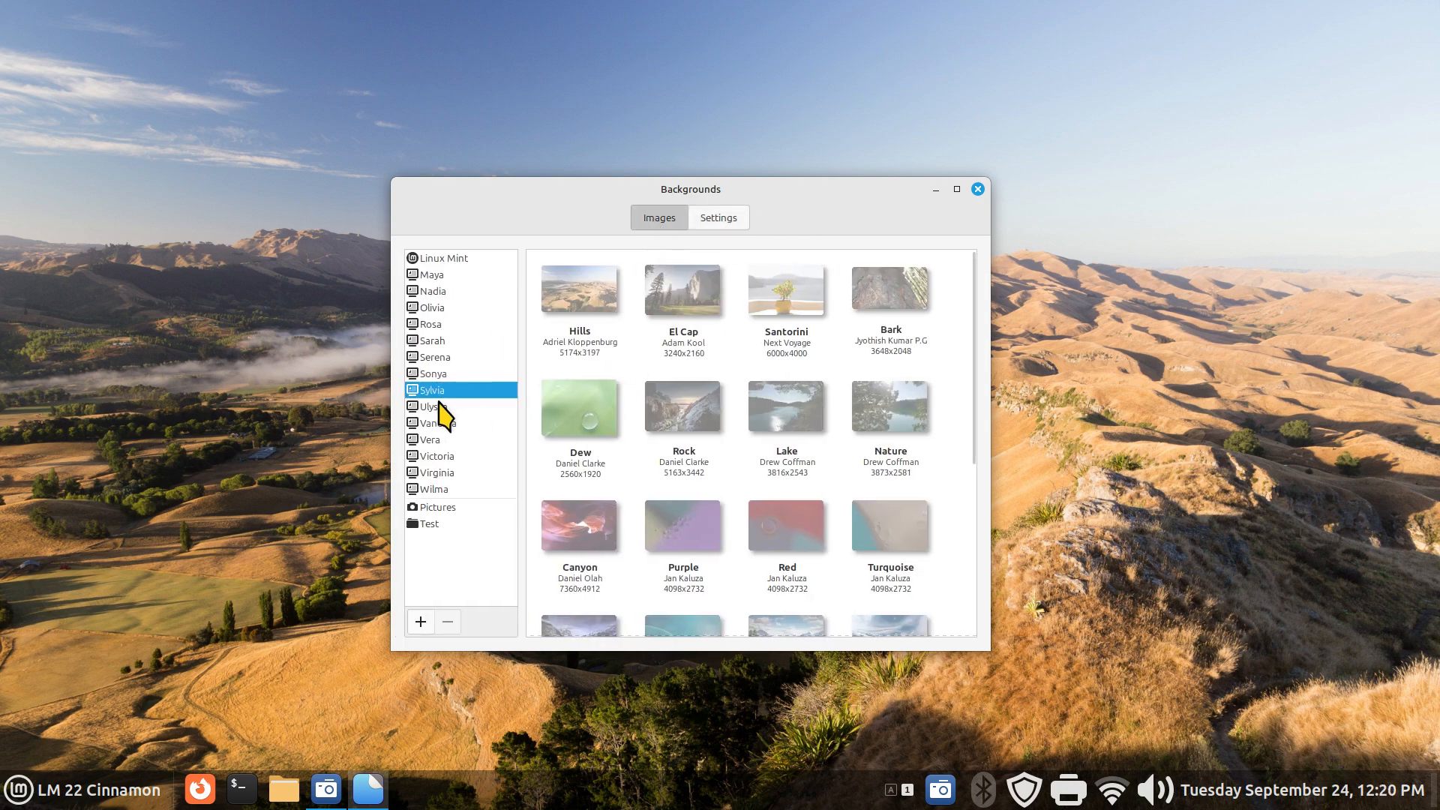
- Select the Sonya collection and check the slideshow settings before returning to the collections
{"action": "left_click", "coordinate": [433, 374]}
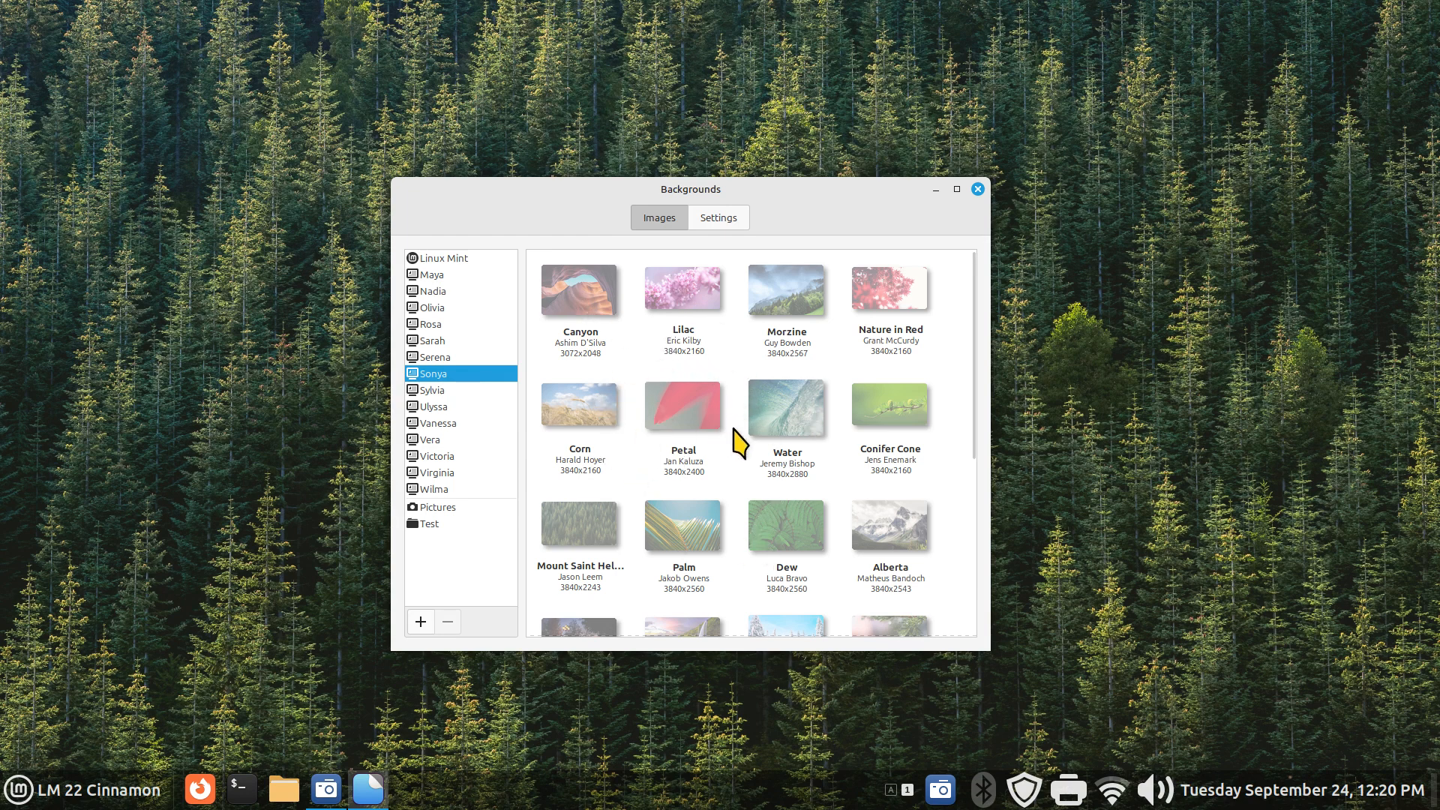
{"action": "left_click", "coordinate": [720, 219]}
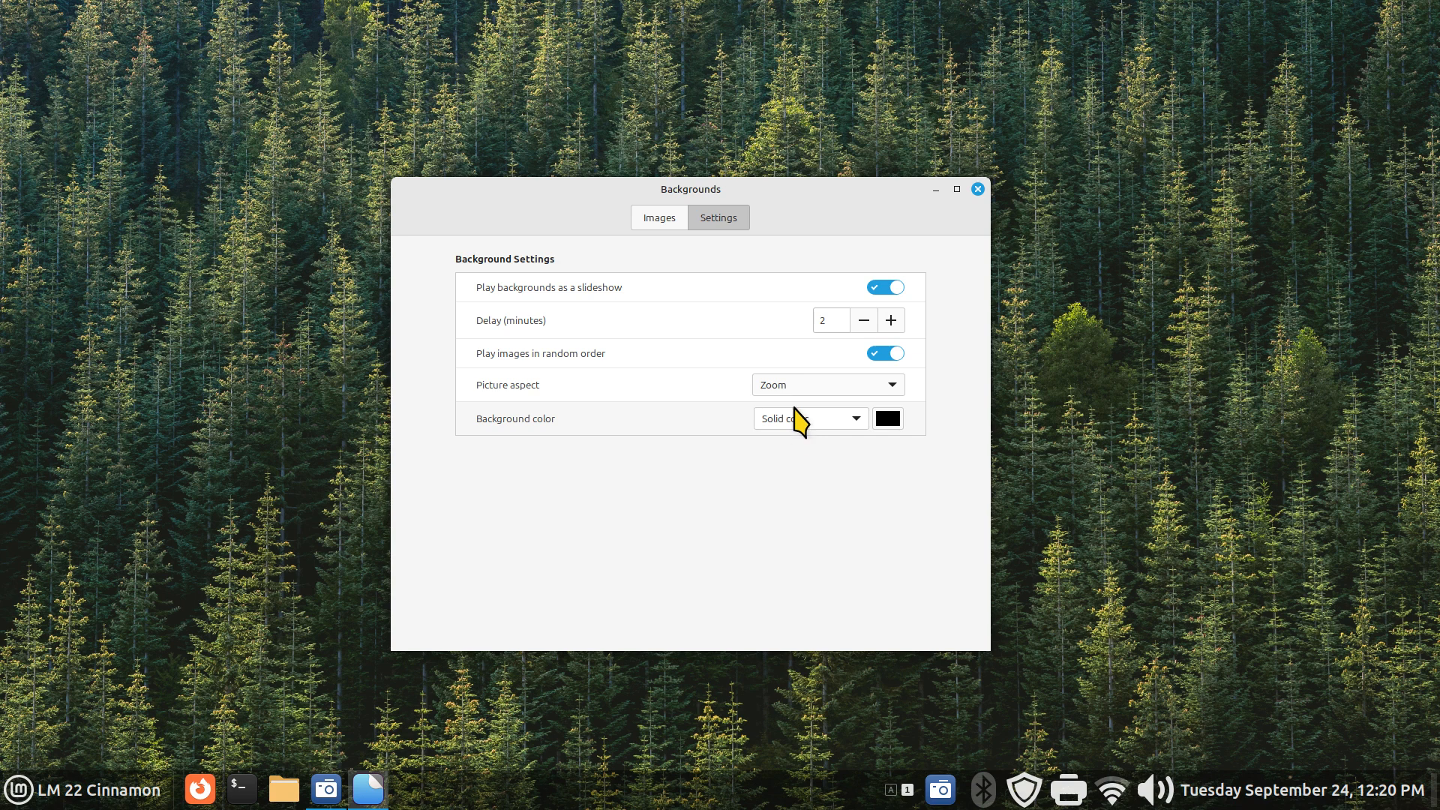
{"action": "left_click", "coordinate": [658, 218]}
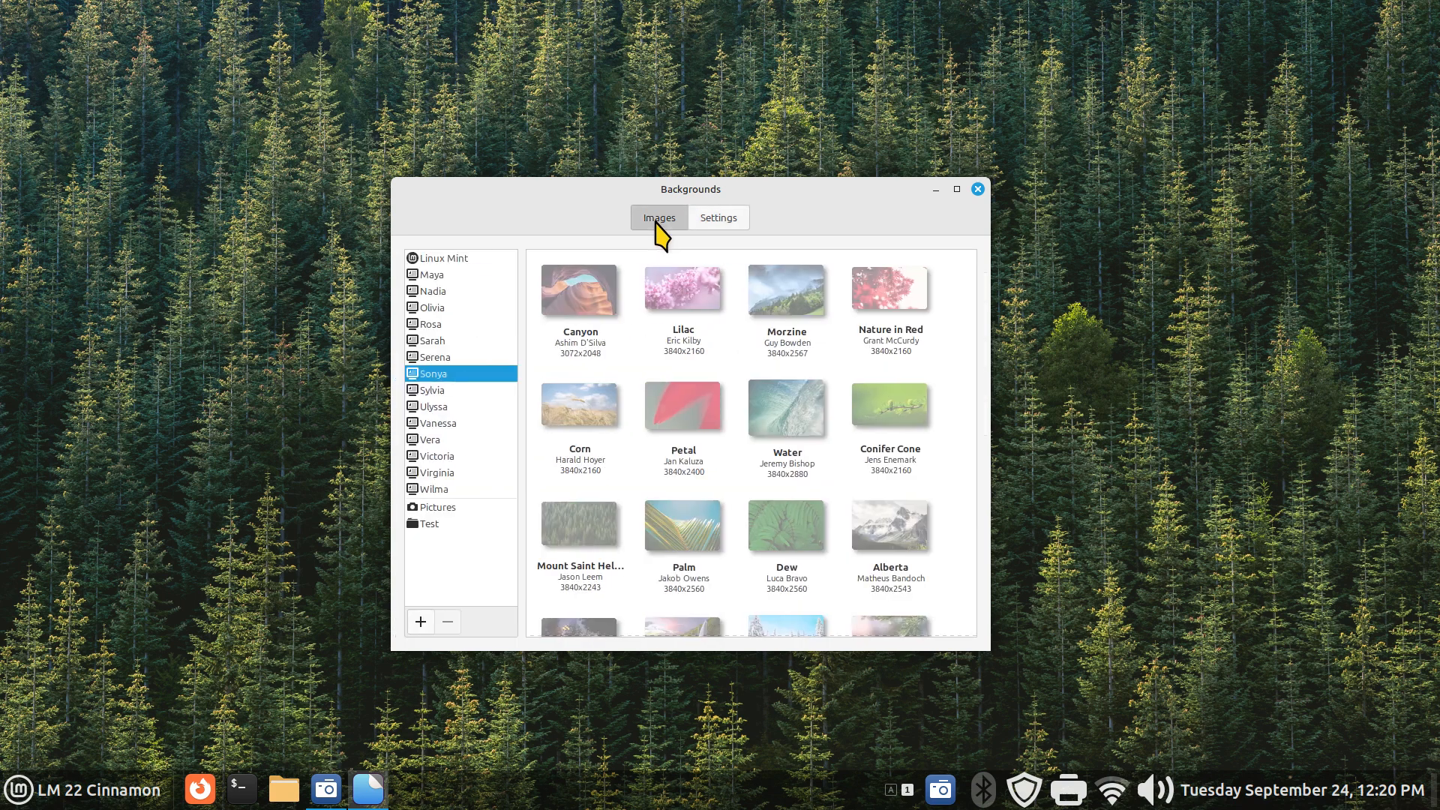
- Move through Ulyssa to the Vanessa collection, giving the grassy hills wallpaper, and check its settings
{"action": "left_click", "coordinate": [433, 405]}
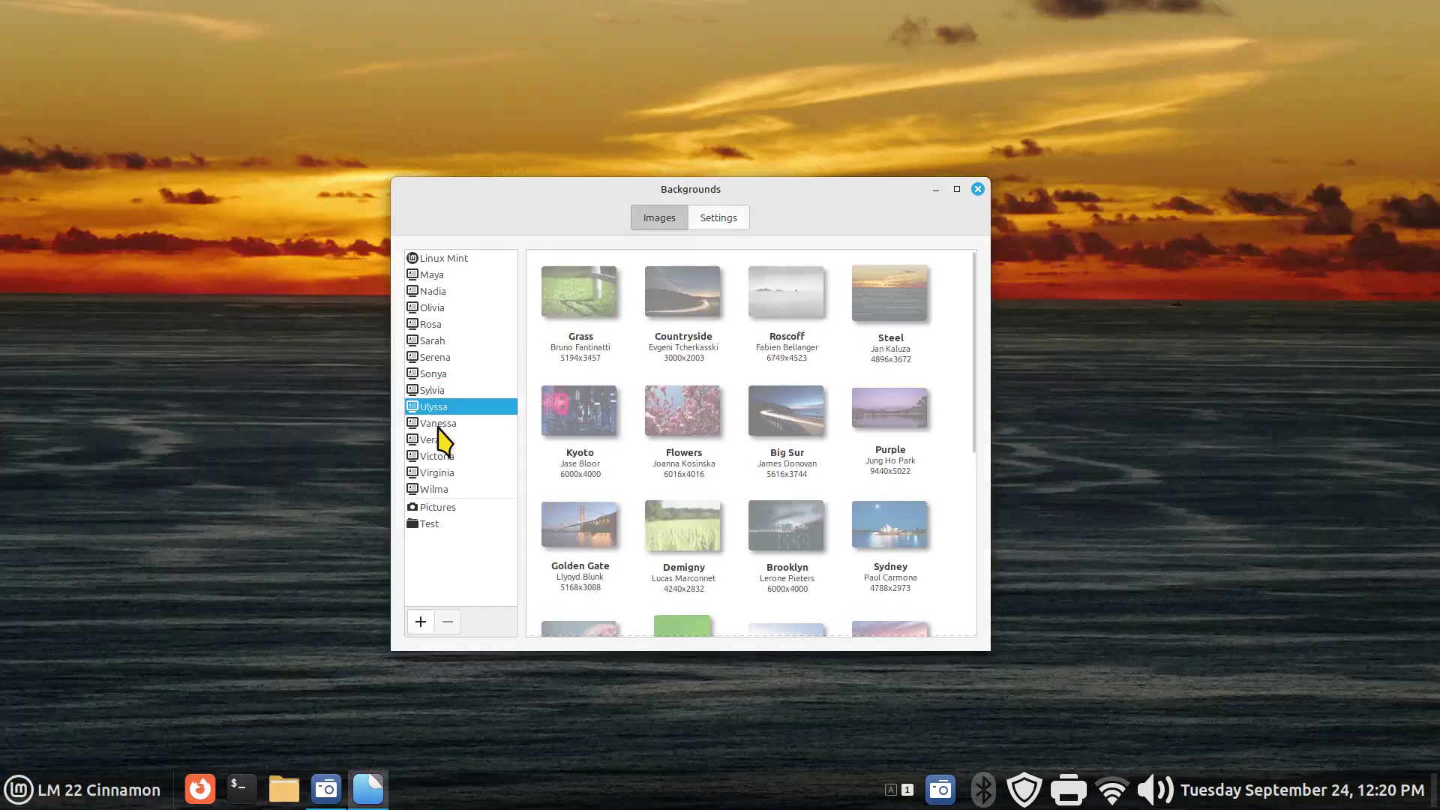
{"action": "left_click", "coordinate": [439, 424]}
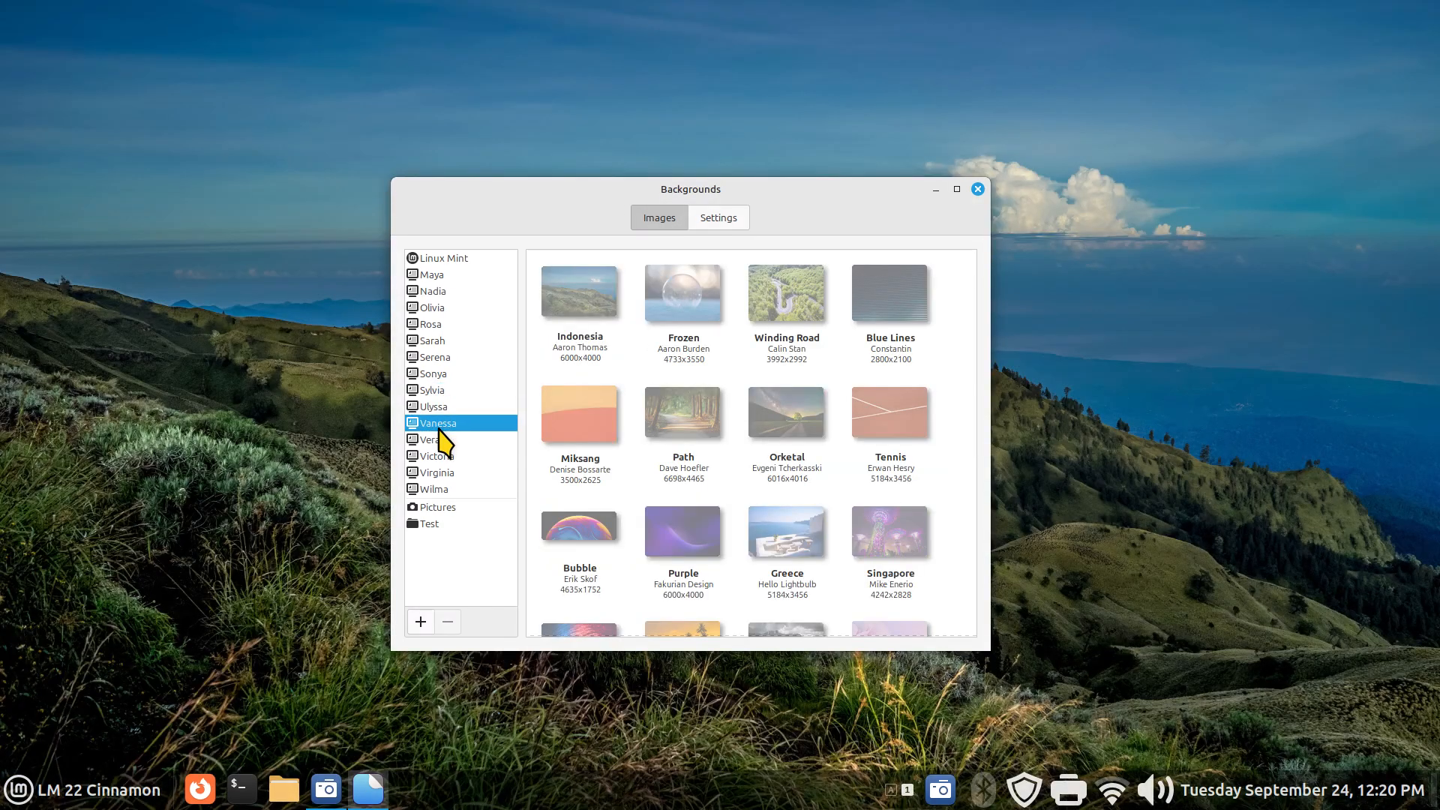
{"action": "left_click", "coordinate": [718, 217]}
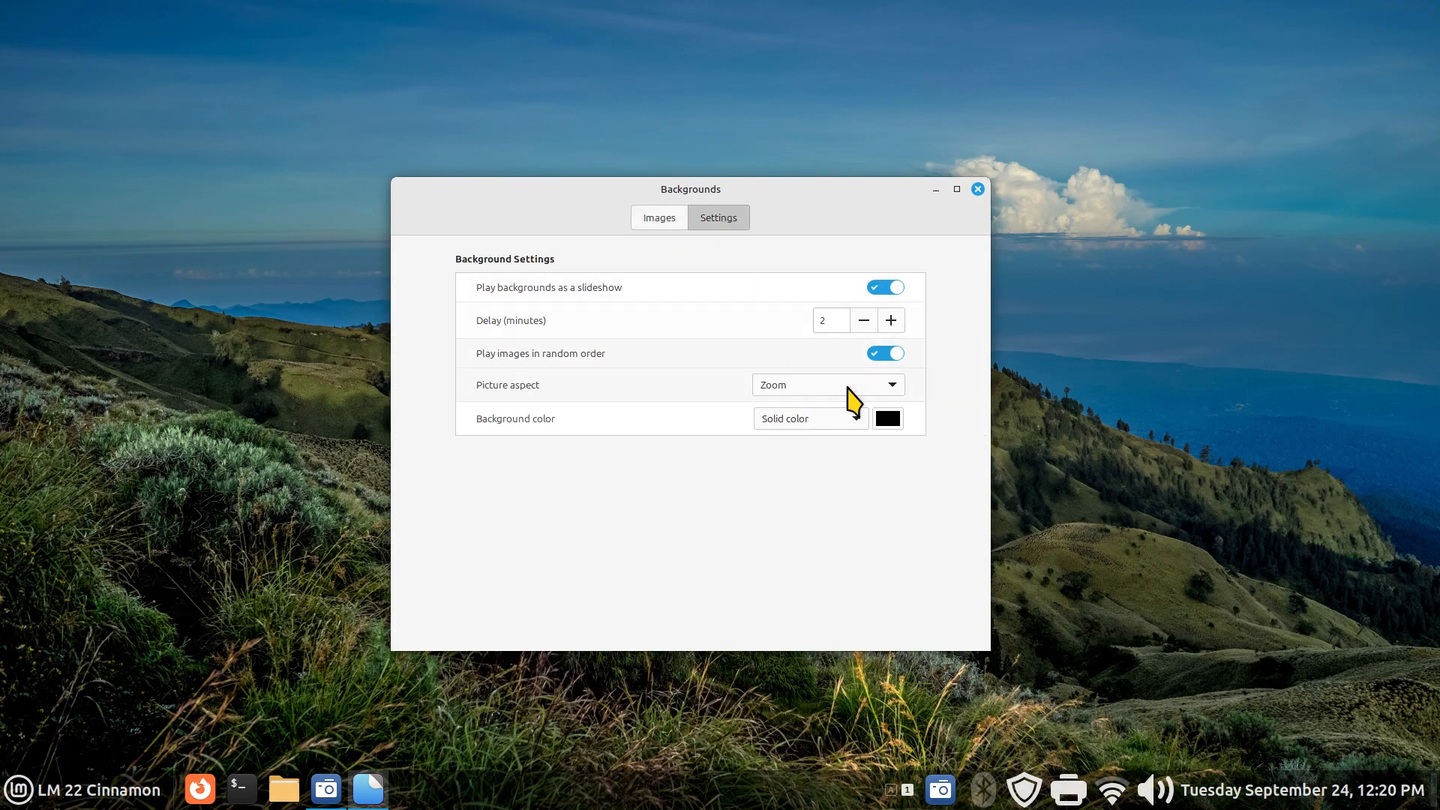
{"action": "left_click", "coordinate": [660, 218]}
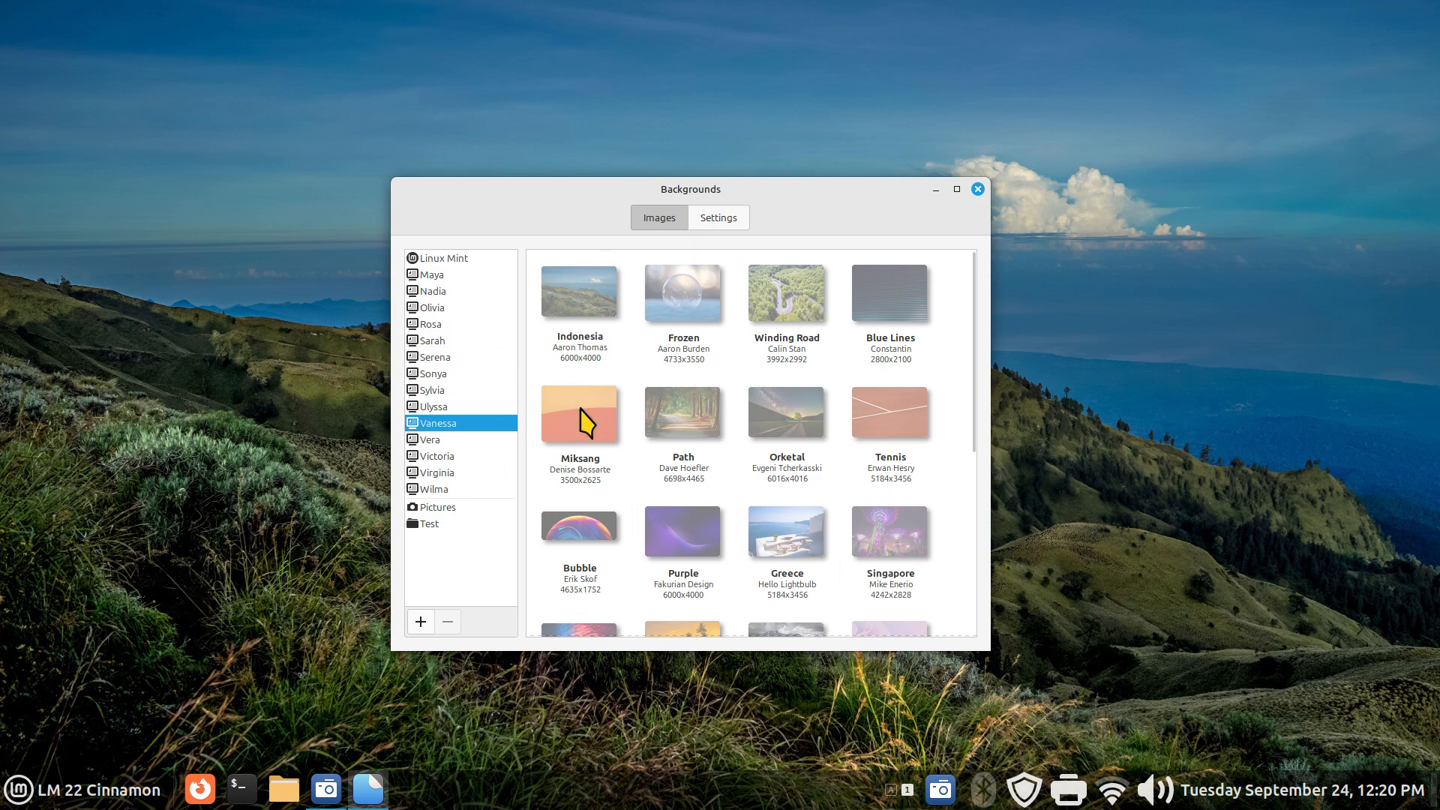
- Turn the slideshow off and make the Purple wave image the wallpaper
{"action": "left_click", "coordinate": [718, 217]}
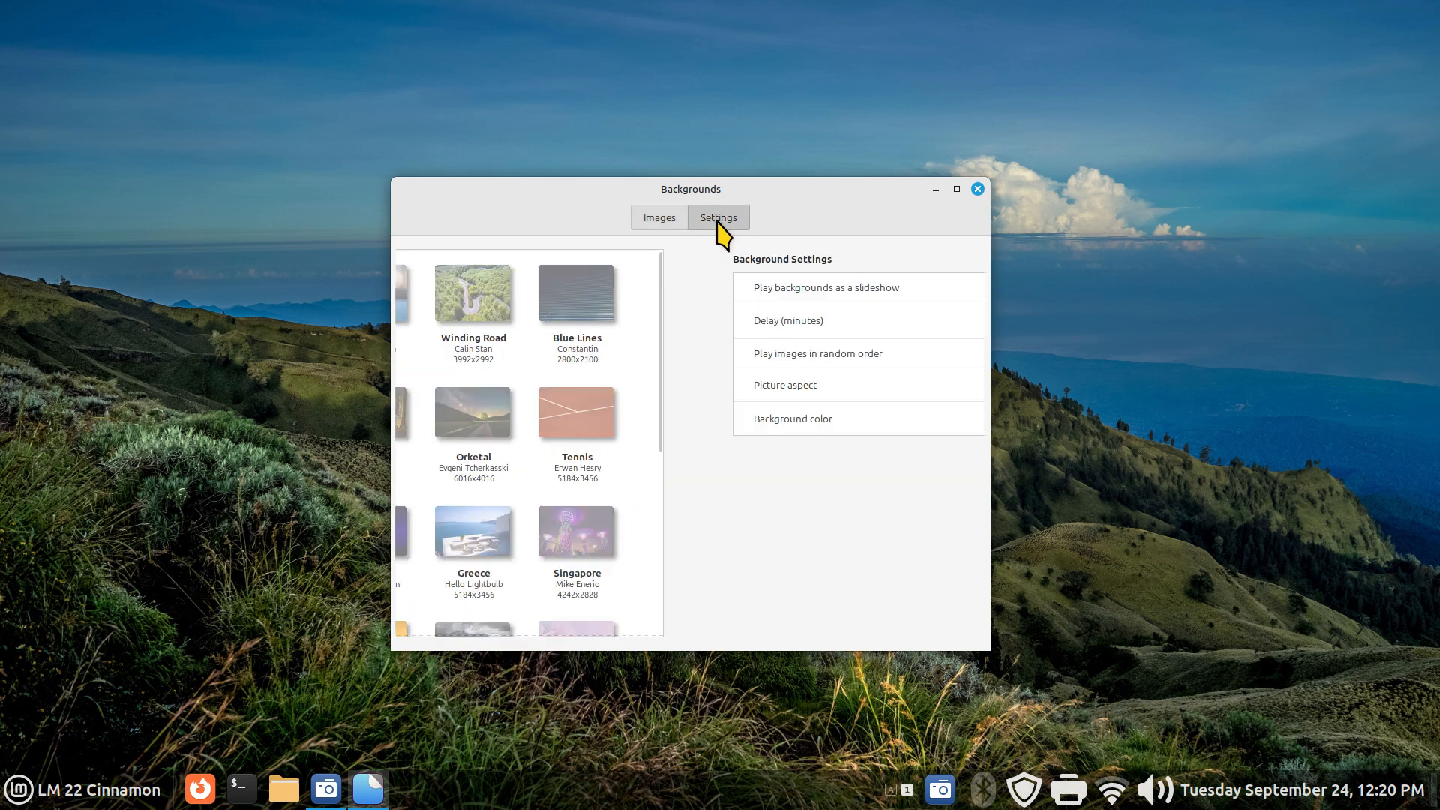
{"action": "left_click", "coordinate": [884, 288]}
{"action": "left_click", "coordinate": [659, 217]}
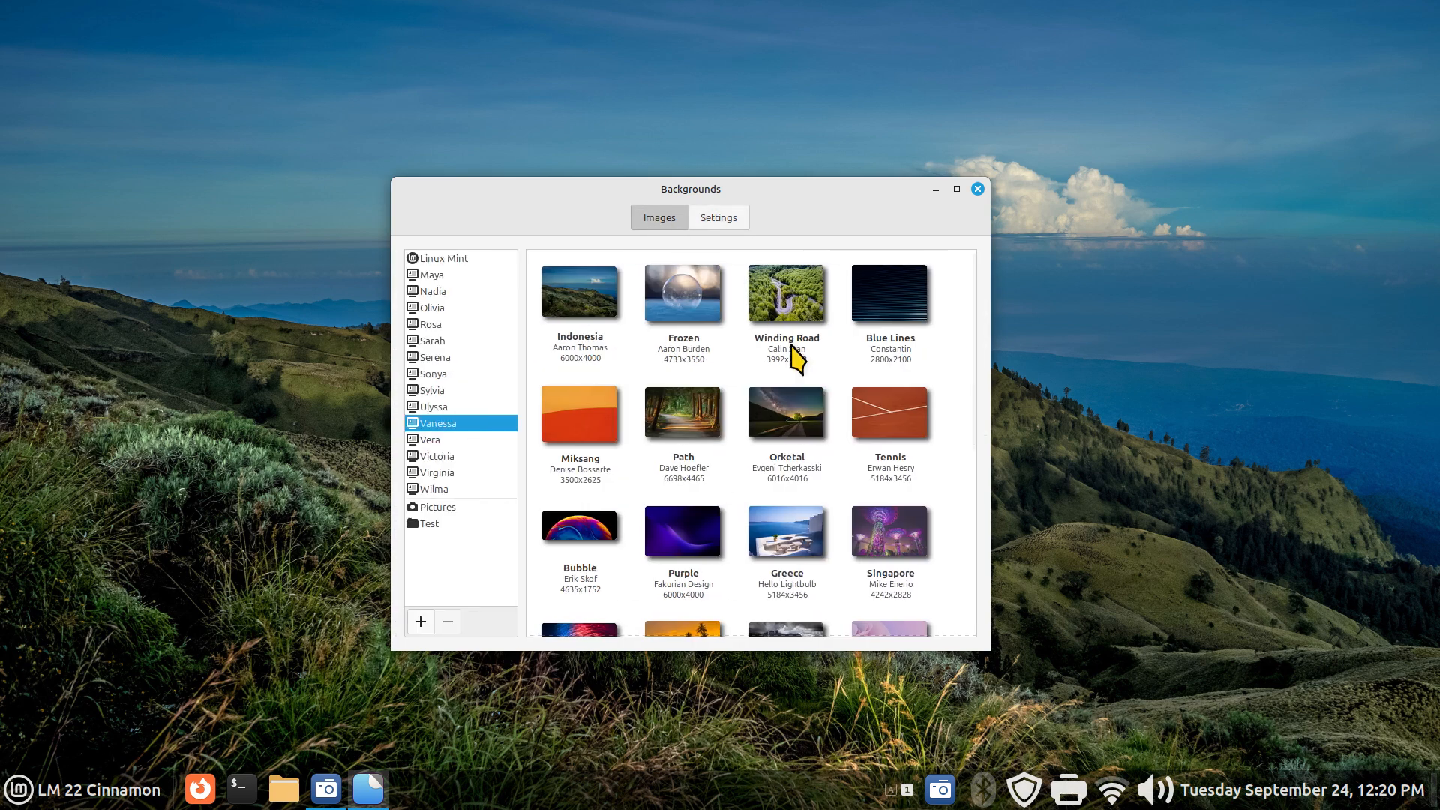
{"action": "left_click", "coordinate": [700, 540]}
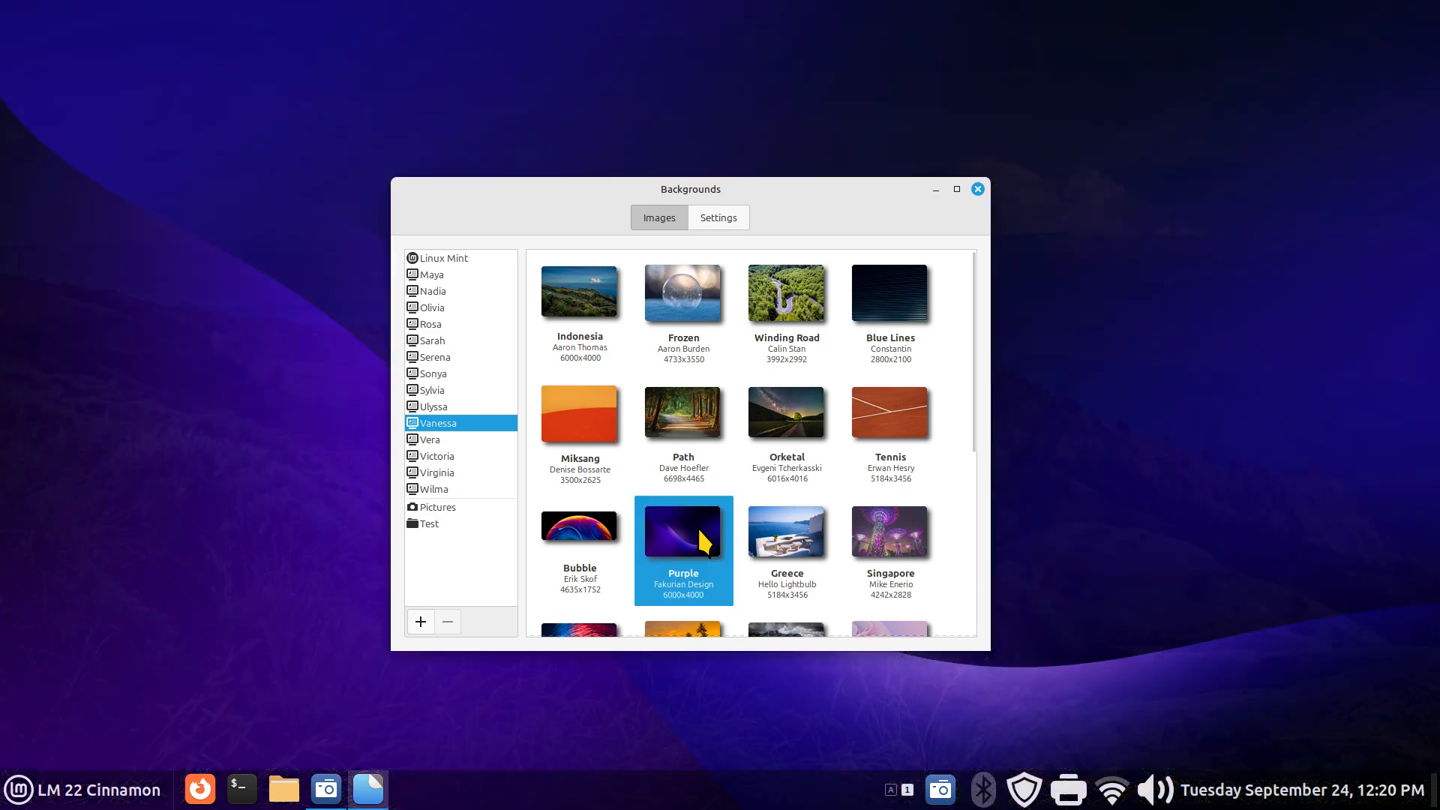
{"action": "left_click_drag", "start_coordinate": [827, 201], "coordinate": [905, 107]}
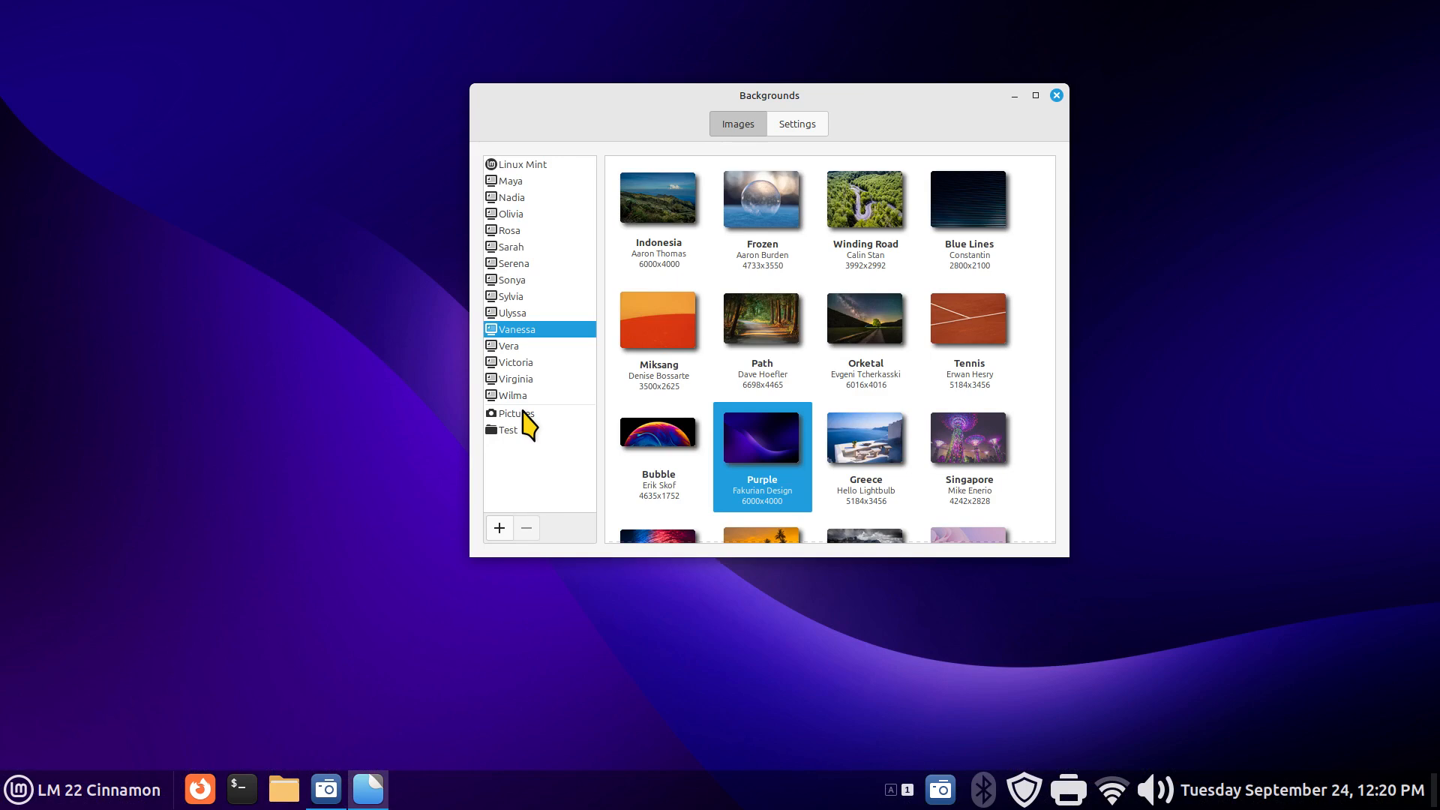
- Remove the Pictures and Test folders from the Backgrounds collections
{"action": "left_click", "coordinate": [512, 413]}
{"action": "left_click", "coordinate": [527, 527]}
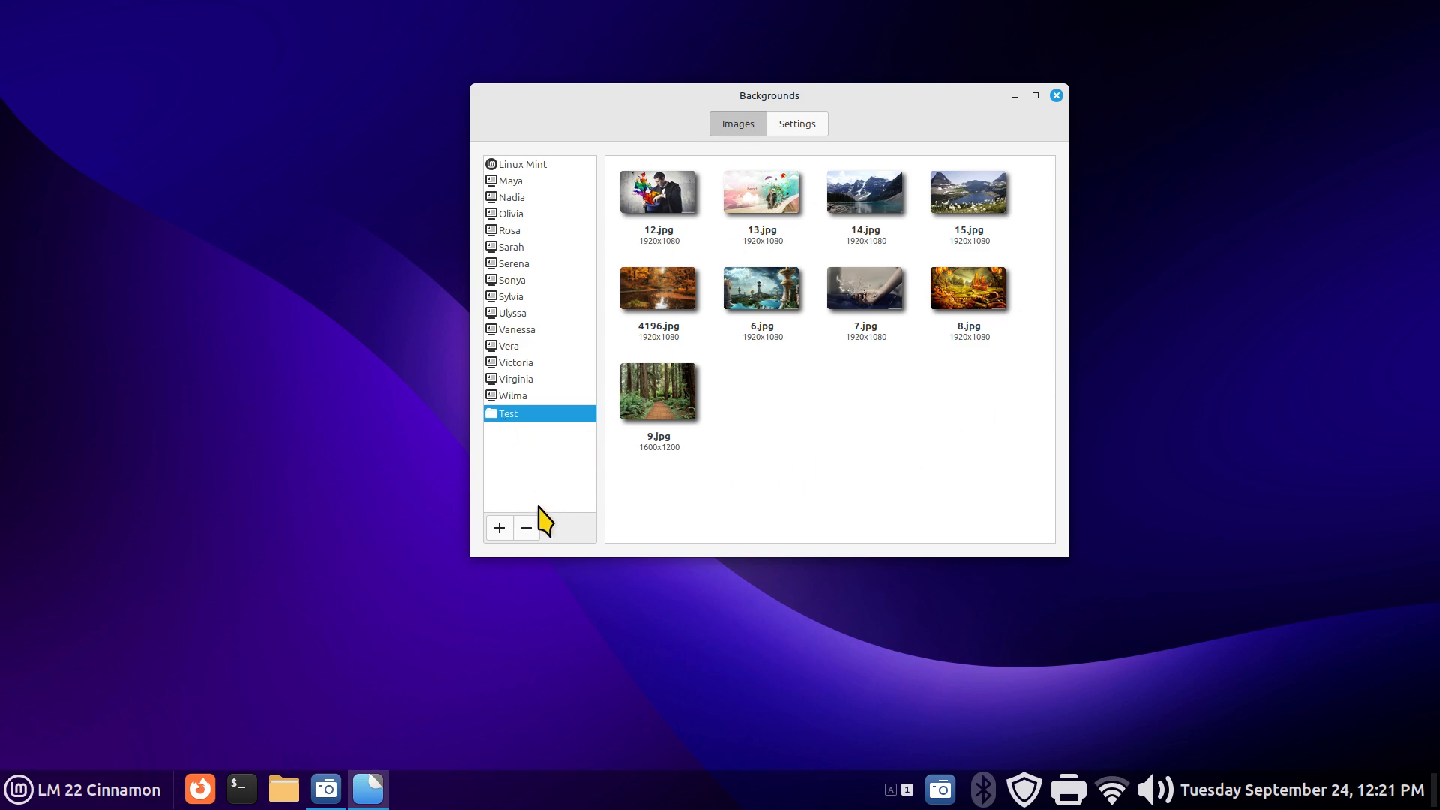
{"action": "left_click", "coordinate": [529, 529]}
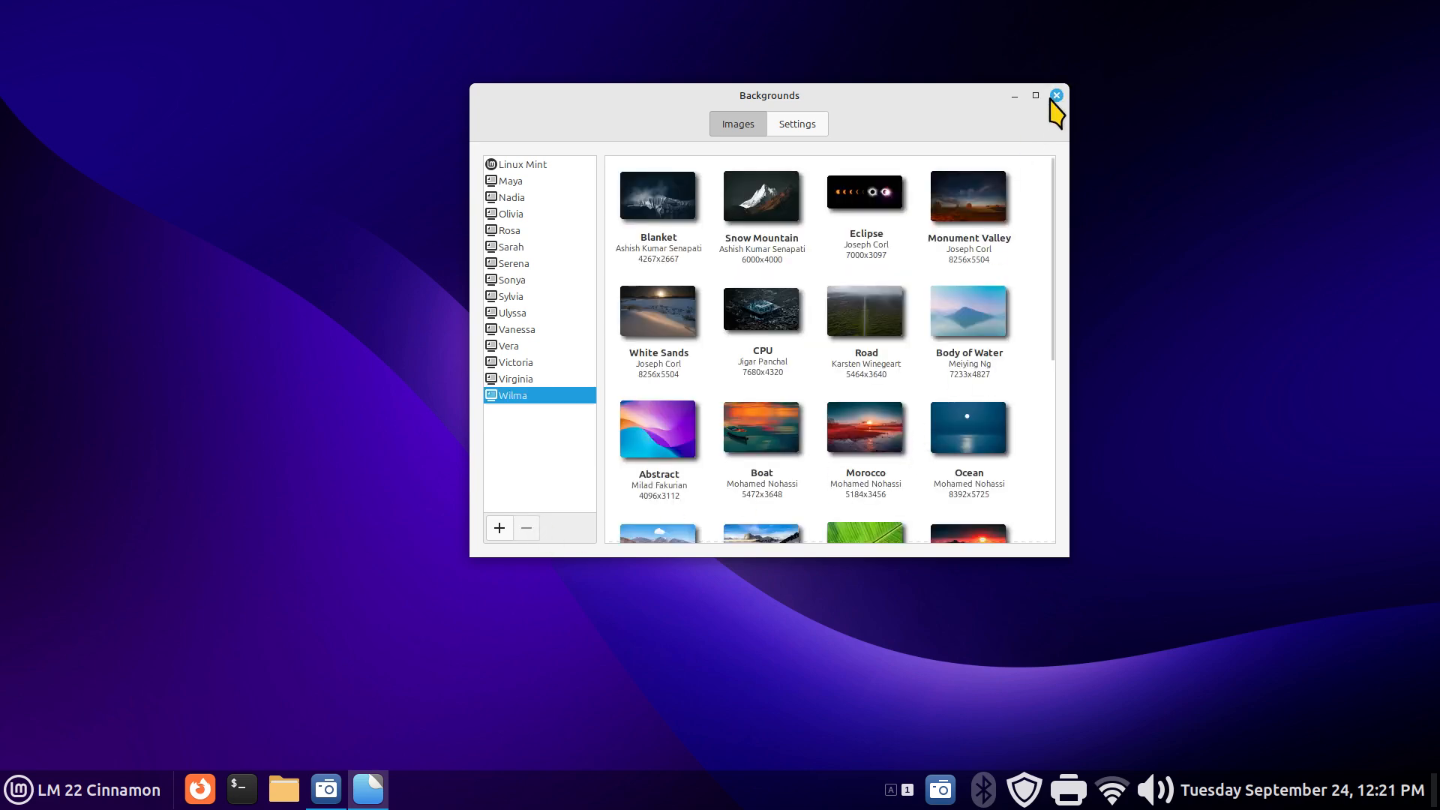
- Close the Backgrounds window and show the Pictures folder in the Nemo file manager
{"action": "left_click", "coordinate": [1057, 97]}
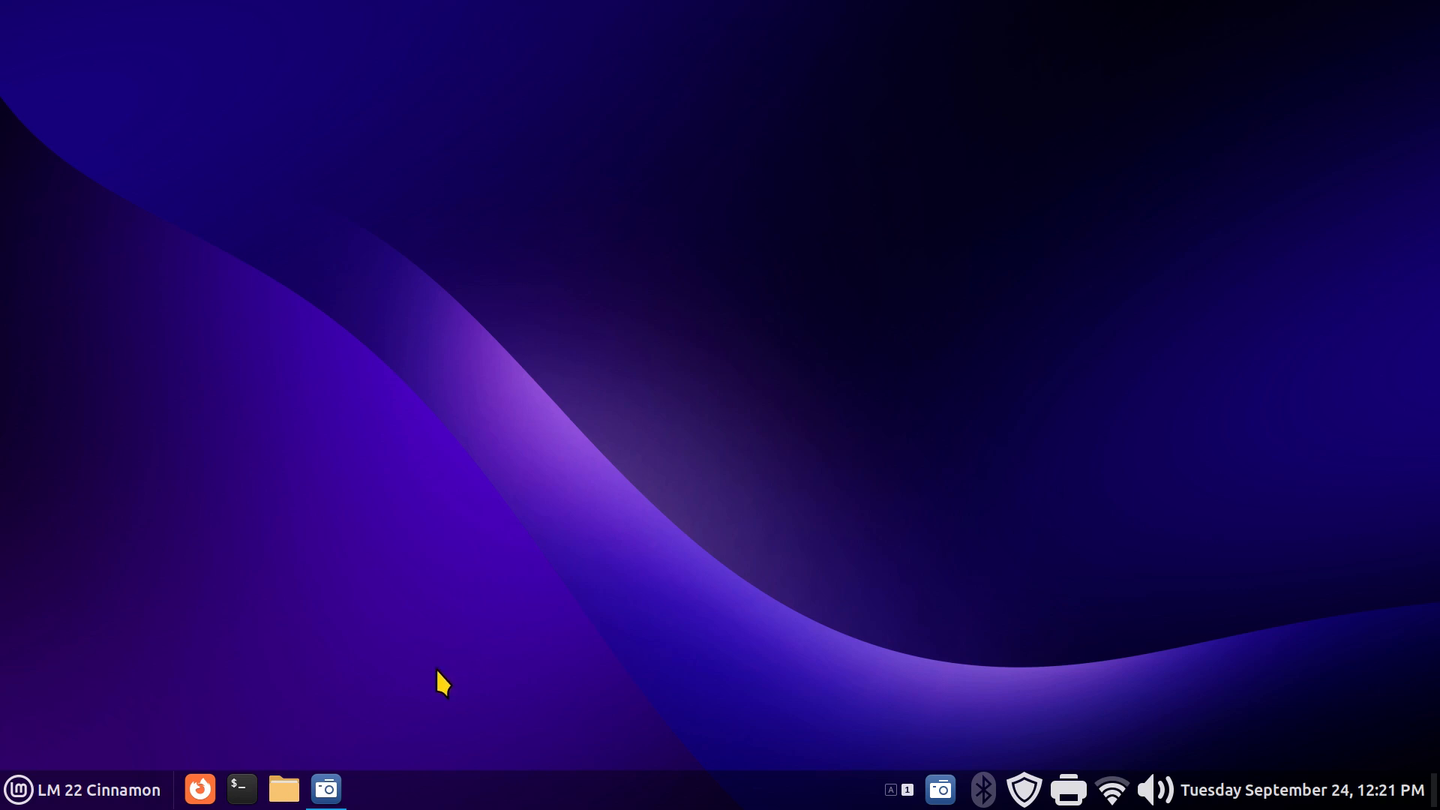
{"action": "left_click", "coordinate": [284, 789]}
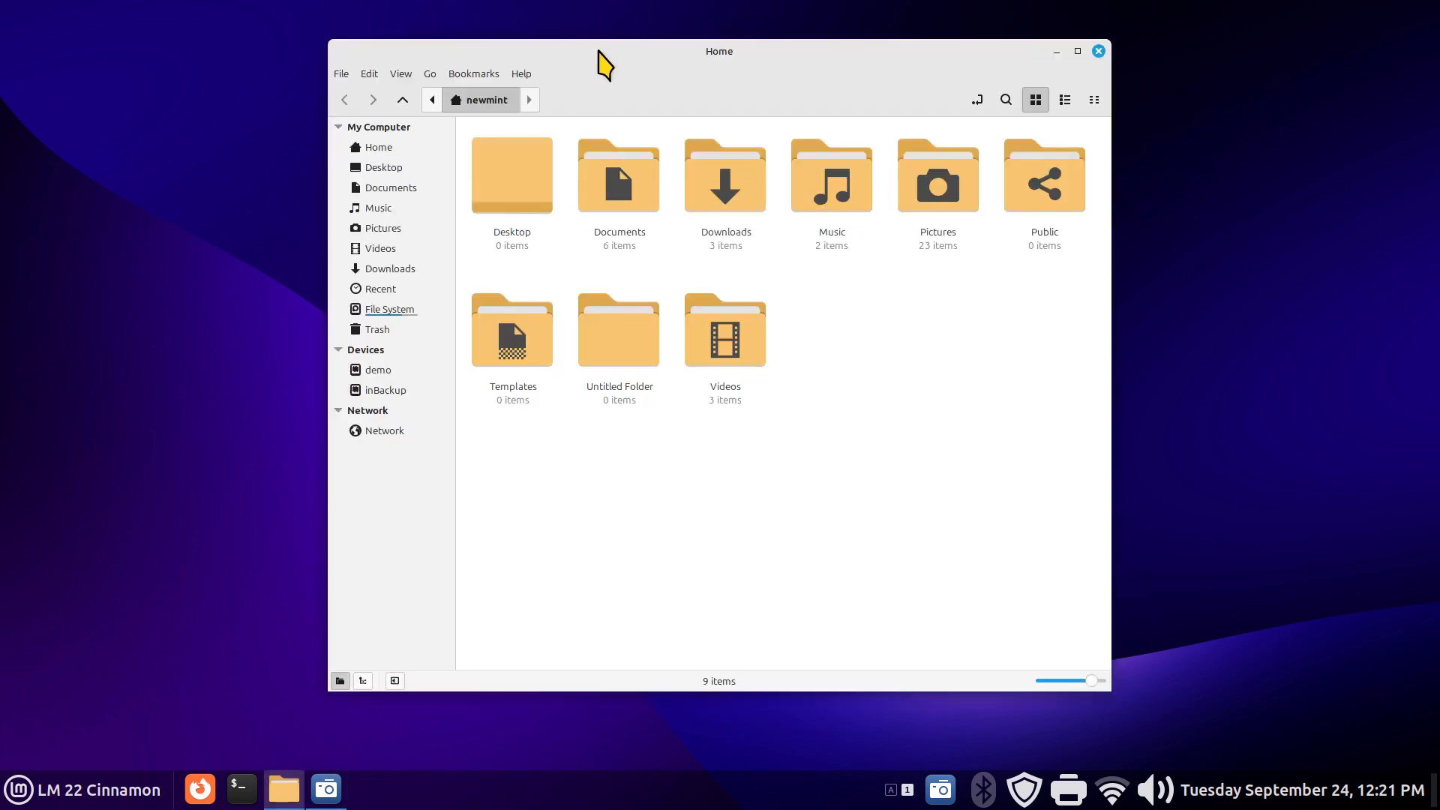
{"action": "left_click", "coordinate": [416, 237]}
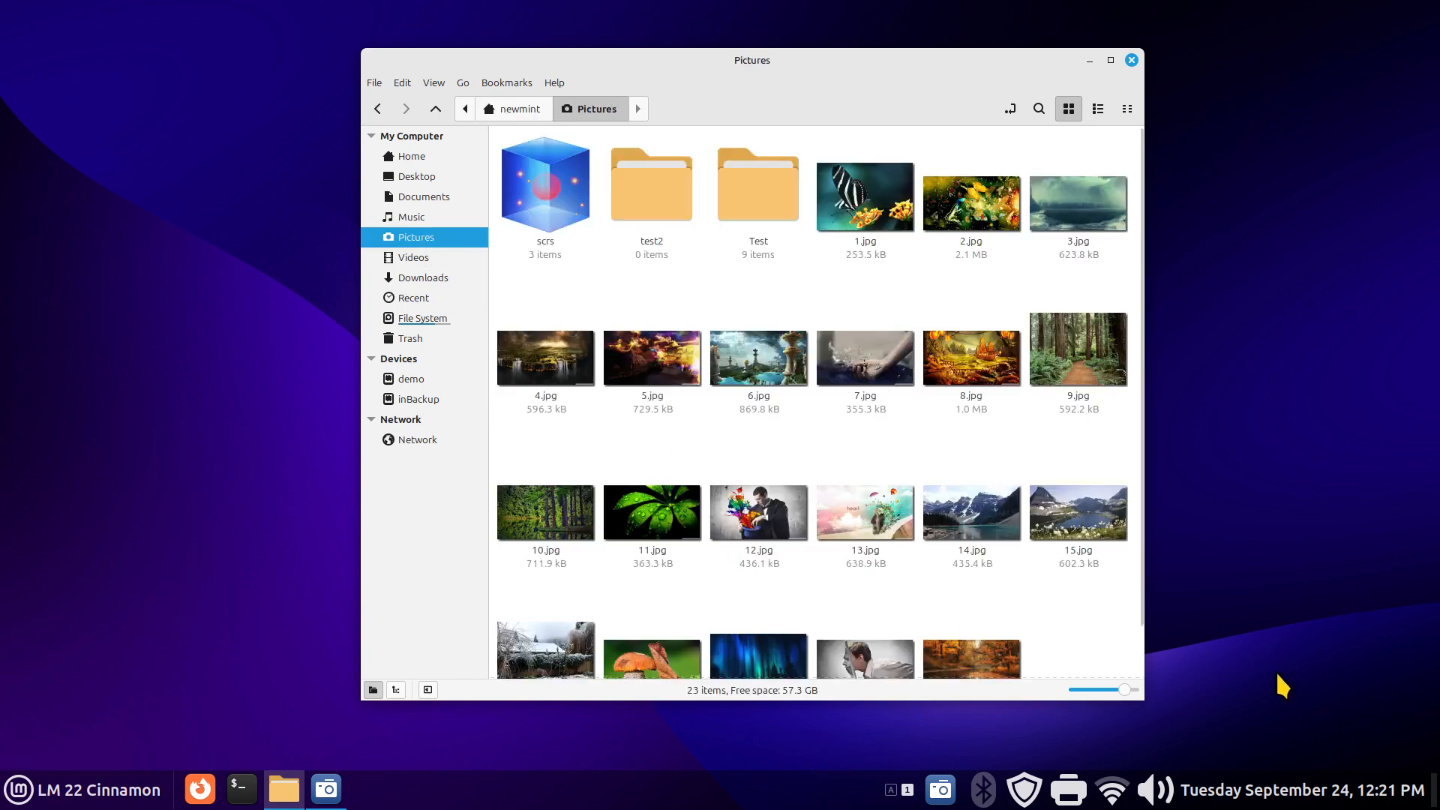
{"action": "left_click_drag", "start_coordinate": [825, 68], "coordinate": [692, 55]}
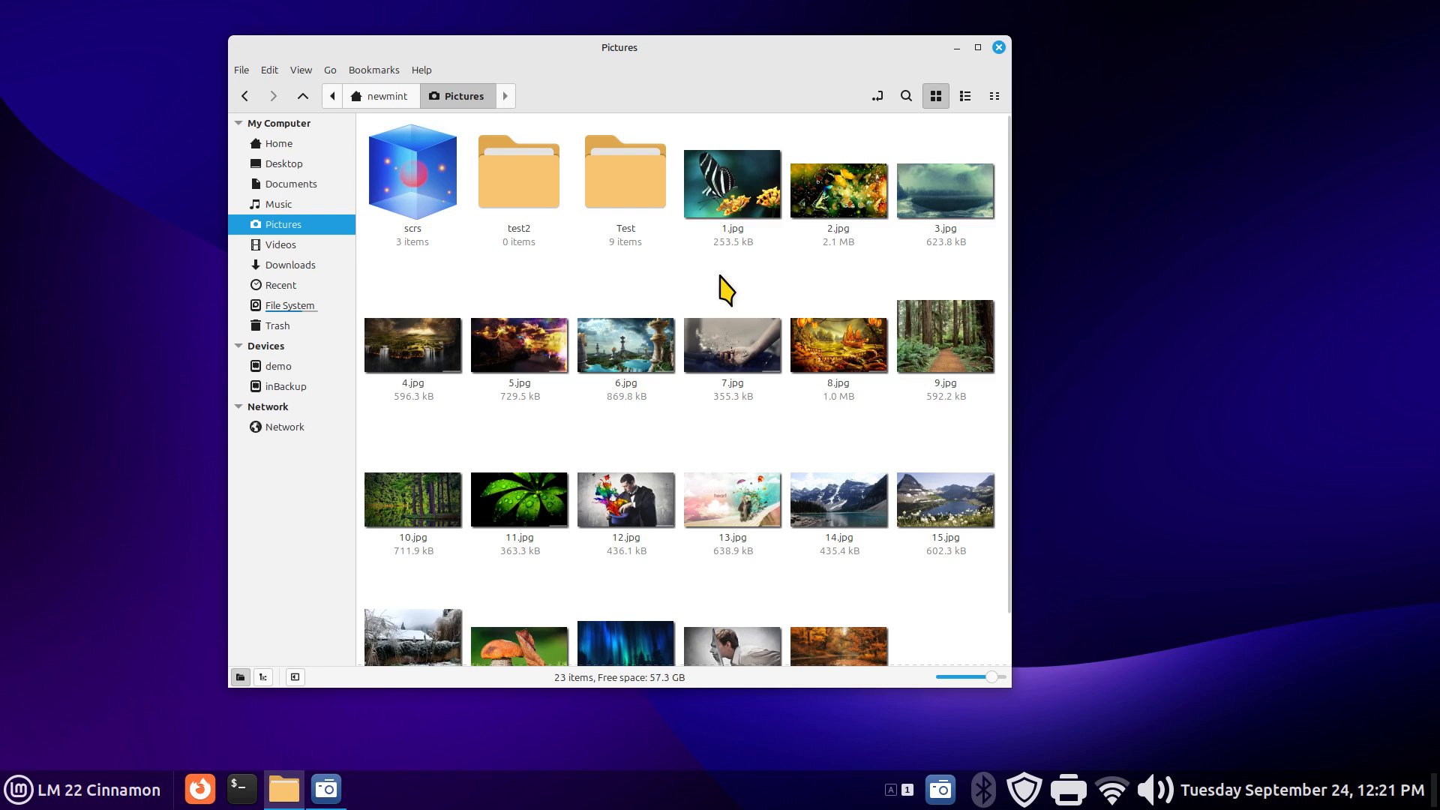
- Quick-preview 6.jpg and 11.jpg with the spacebar viewer
{"action": "left_click", "coordinate": [644, 356]}
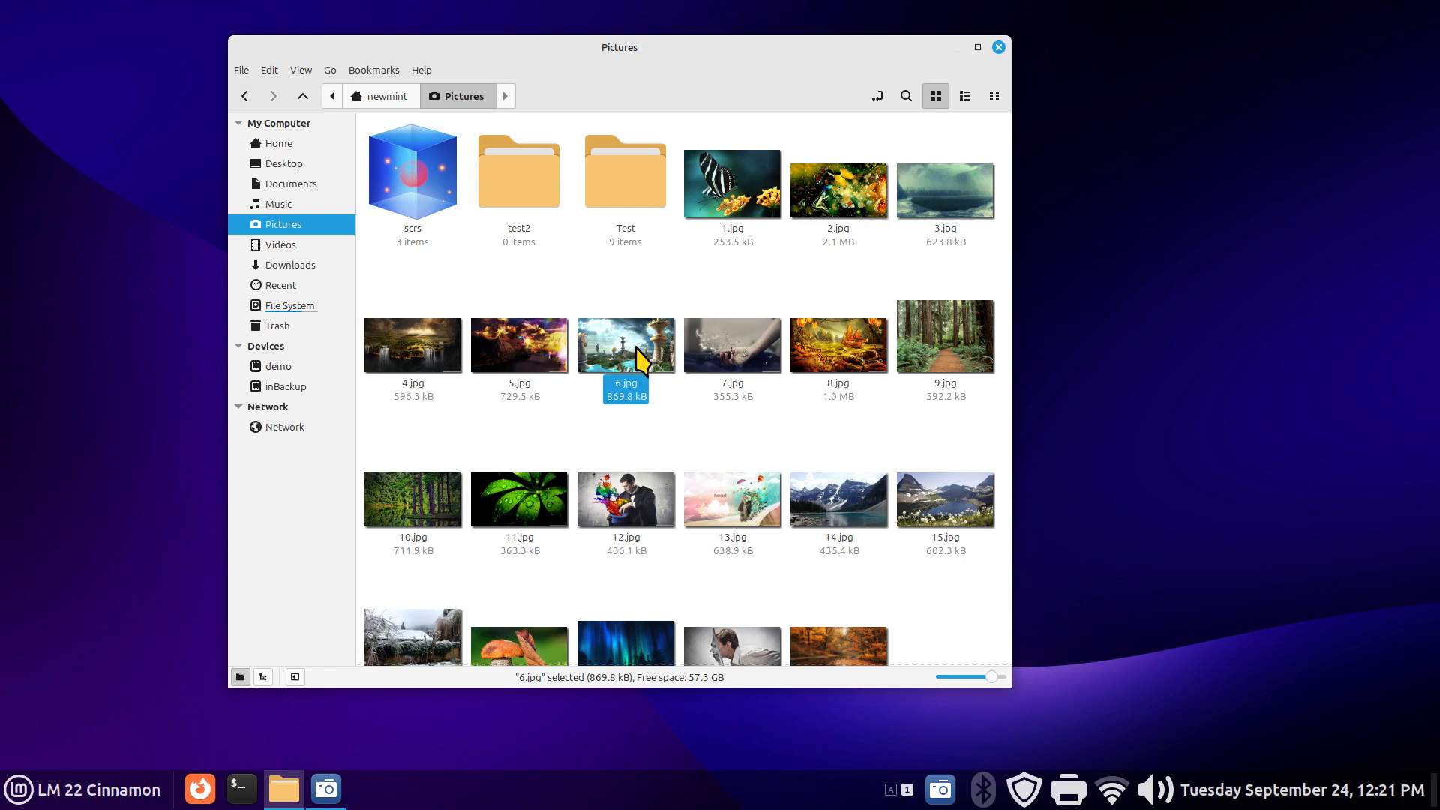
{"action": "key", "text": "space"}
{"action": "key", "text": "space"}
{"action": "scroll", "coordinate": [644, 355], "scroll_direction": "down", "scroll_amount": 2}
{"action": "scroll", "coordinate": [644, 357], "scroll_direction": "down", "scroll_amount": 2}
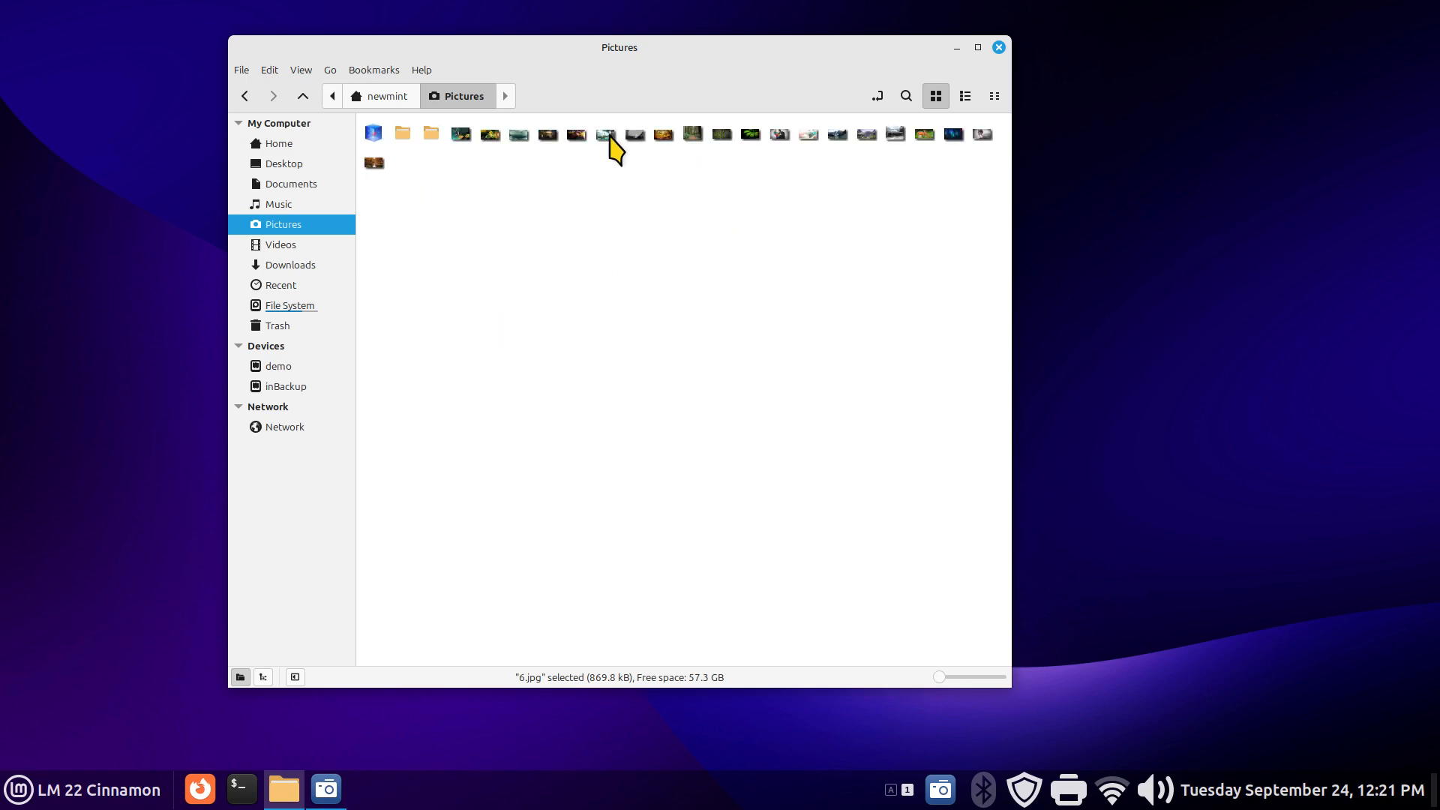
{"action": "key", "text": "space"}
{"action": "key", "text": "space"}
{"action": "left_click", "coordinate": [749, 135]}
{"action": "key", "text": "space"}
{"action": "key", "text": "space"}
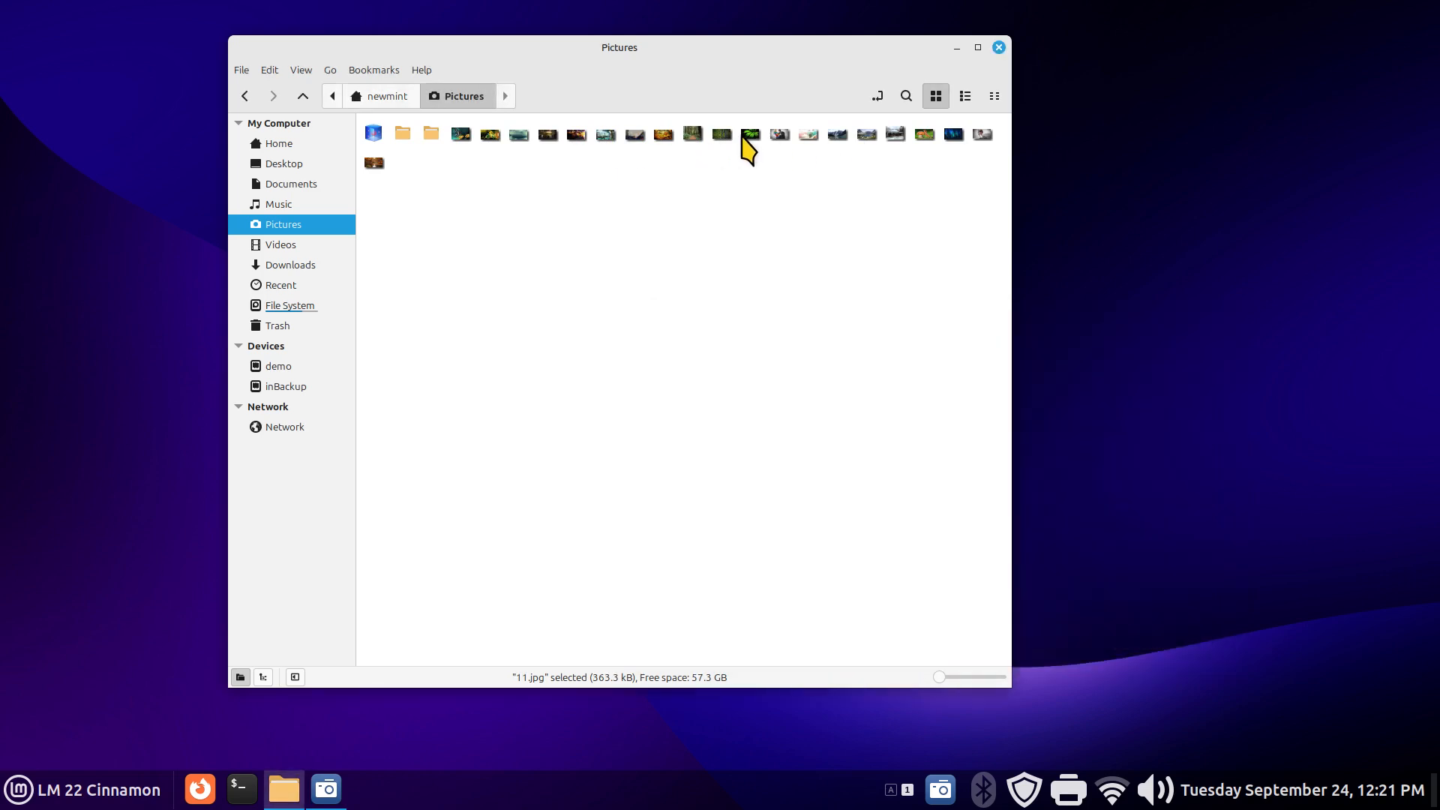
{"action": "scroll", "coordinate": [732, 380], "scroll_direction": "up", "scroll_amount": 1}
{"action": "scroll", "coordinate": [731, 379], "scroll_direction": "up", "scroll_amount": 1, "text": "ctrl"}
{"action": "scroll", "coordinate": [731, 378], "scroll_direction": "up", "scroll_amount": 1}
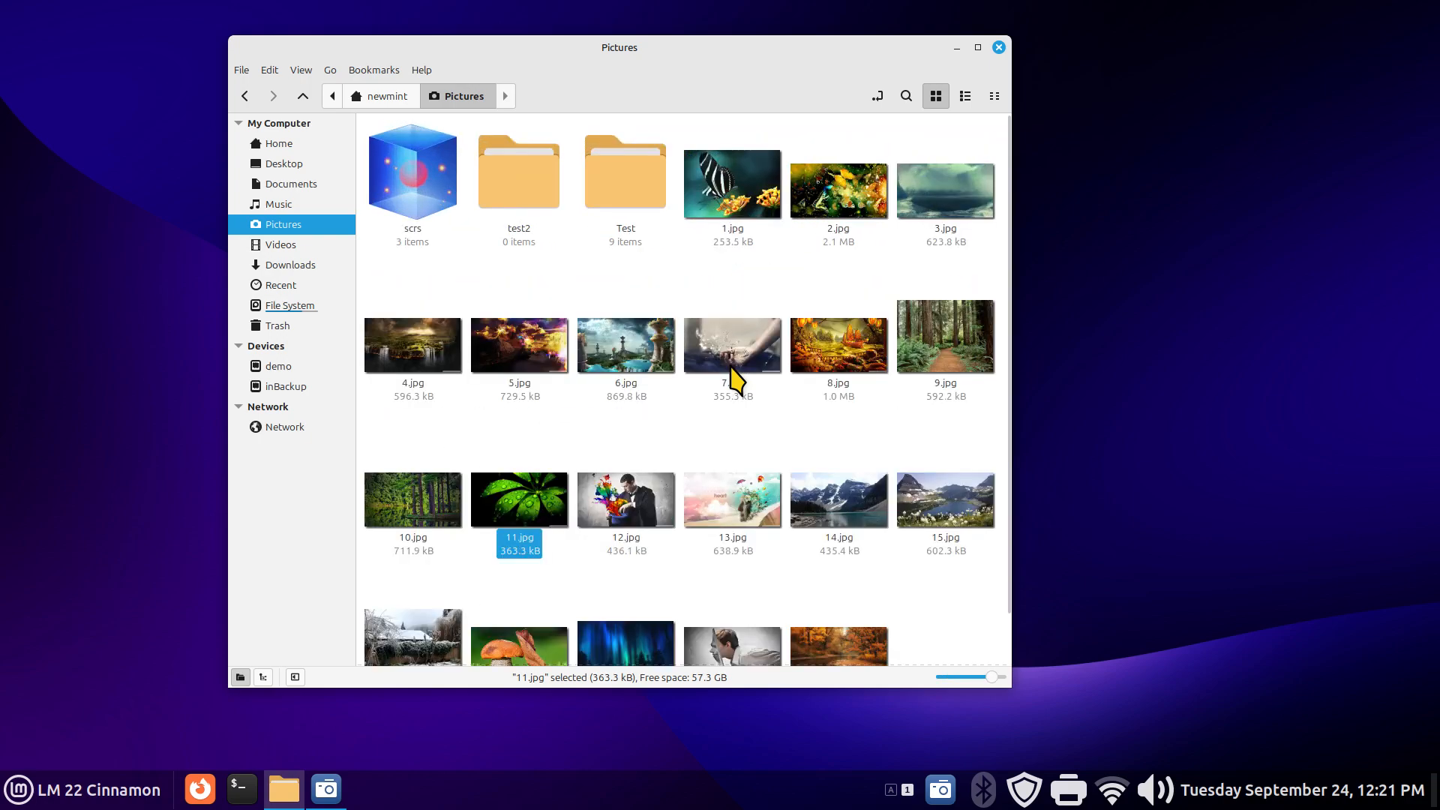
{"action": "scroll", "coordinate": [731, 380], "scroll_direction": "down", "scroll_amount": 1, "text": "ctrl"}
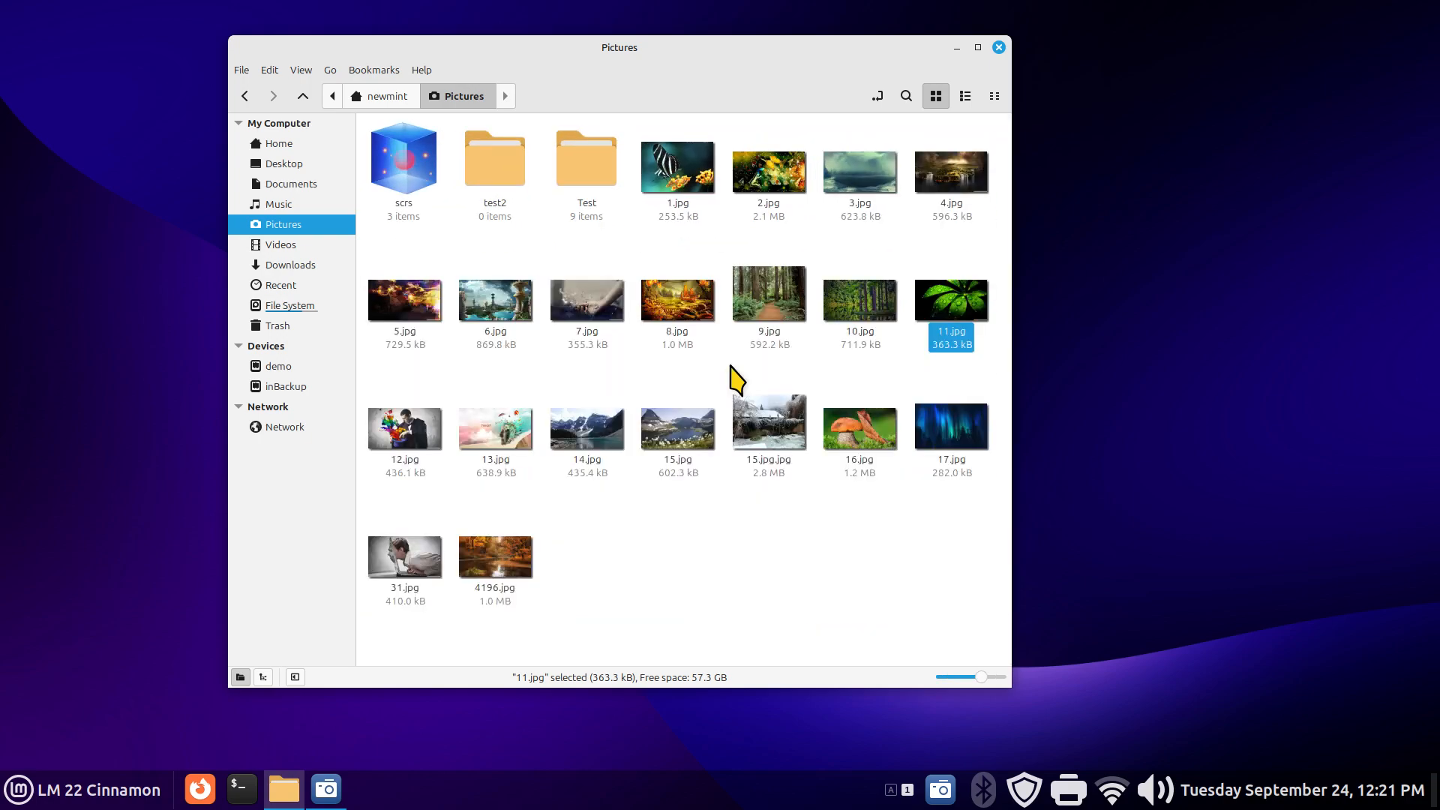
{"action": "scroll", "coordinate": [732, 381], "scroll_direction": "down", "scroll_amount": 1, "text": "ctrl"}
{"action": "scroll", "coordinate": [731, 380], "scroll_direction": "up", "scroll_amount": 1, "text": "ctrl"}
{"action": "scroll", "coordinate": [732, 380], "scroll_direction": "down", "scroll_amount": 1, "text": "ctrl"}
{"action": "scroll", "coordinate": [731, 380], "scroll_direction": "up", "scroll_amount": 1, "text": "ctrl"}
{"action": "scroll", "coordinate": [731, 377], "scroll_direction": "down", "scroll_amount": 1, "text": "ctrl"}
- Preview 6.jpg again, then leave 12.jpg open in the quick preview
{"action": "left_click", "coordinate": [631, 257]}
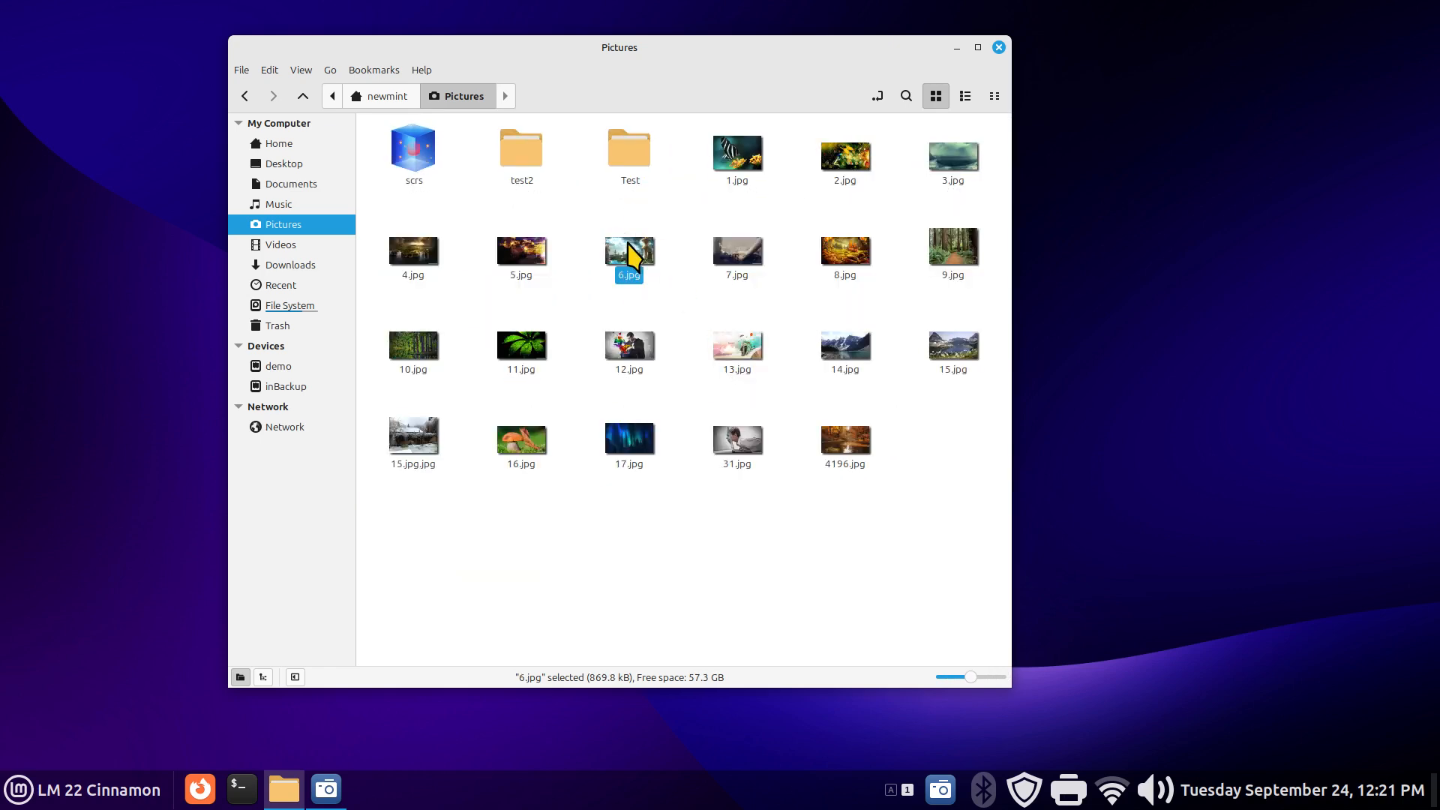
{"action": "key", "text": "space"}
{"action": "key", "text": "space"}
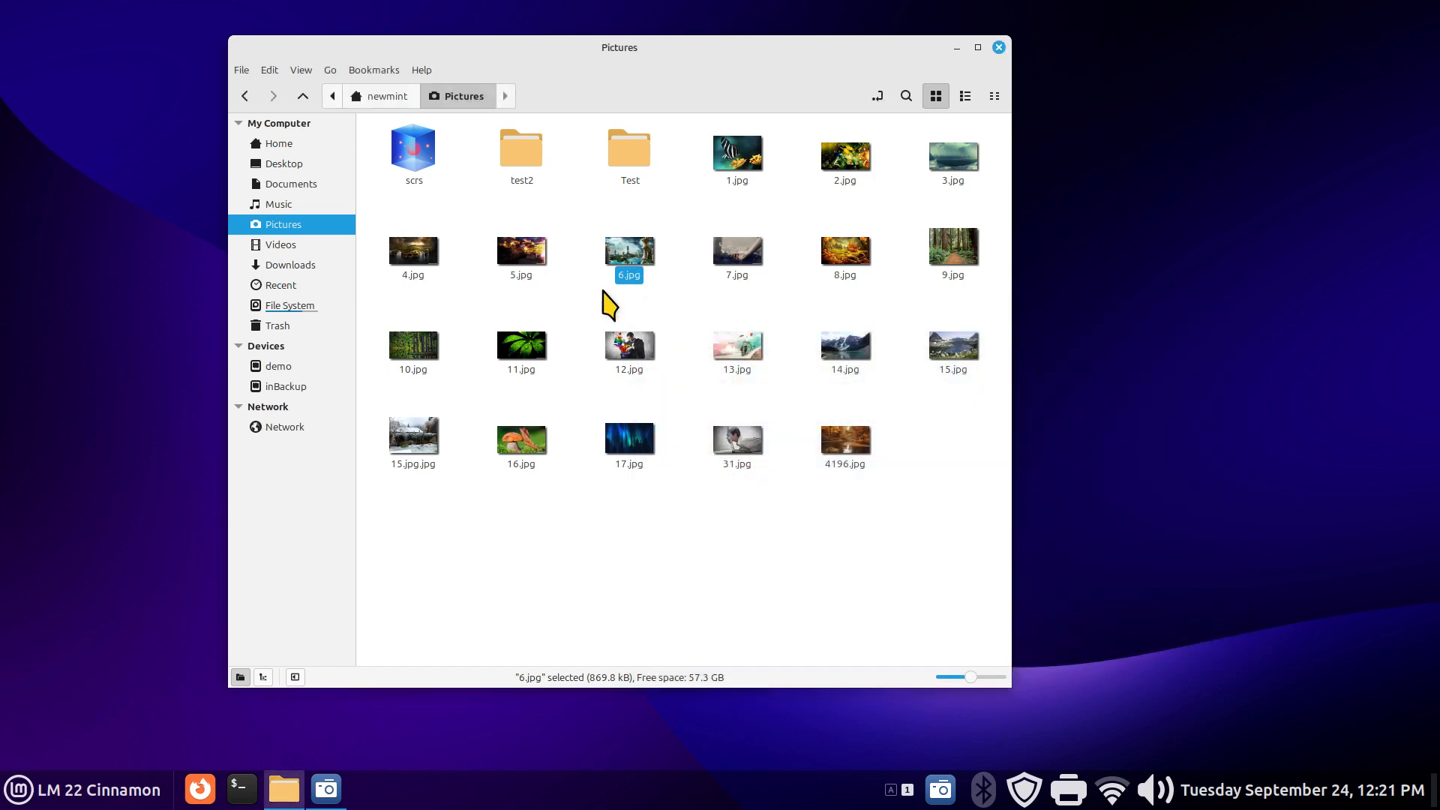
{"action": "left_click", "coordinate": [630, 353]}
{"action": "key", "text": "space"}
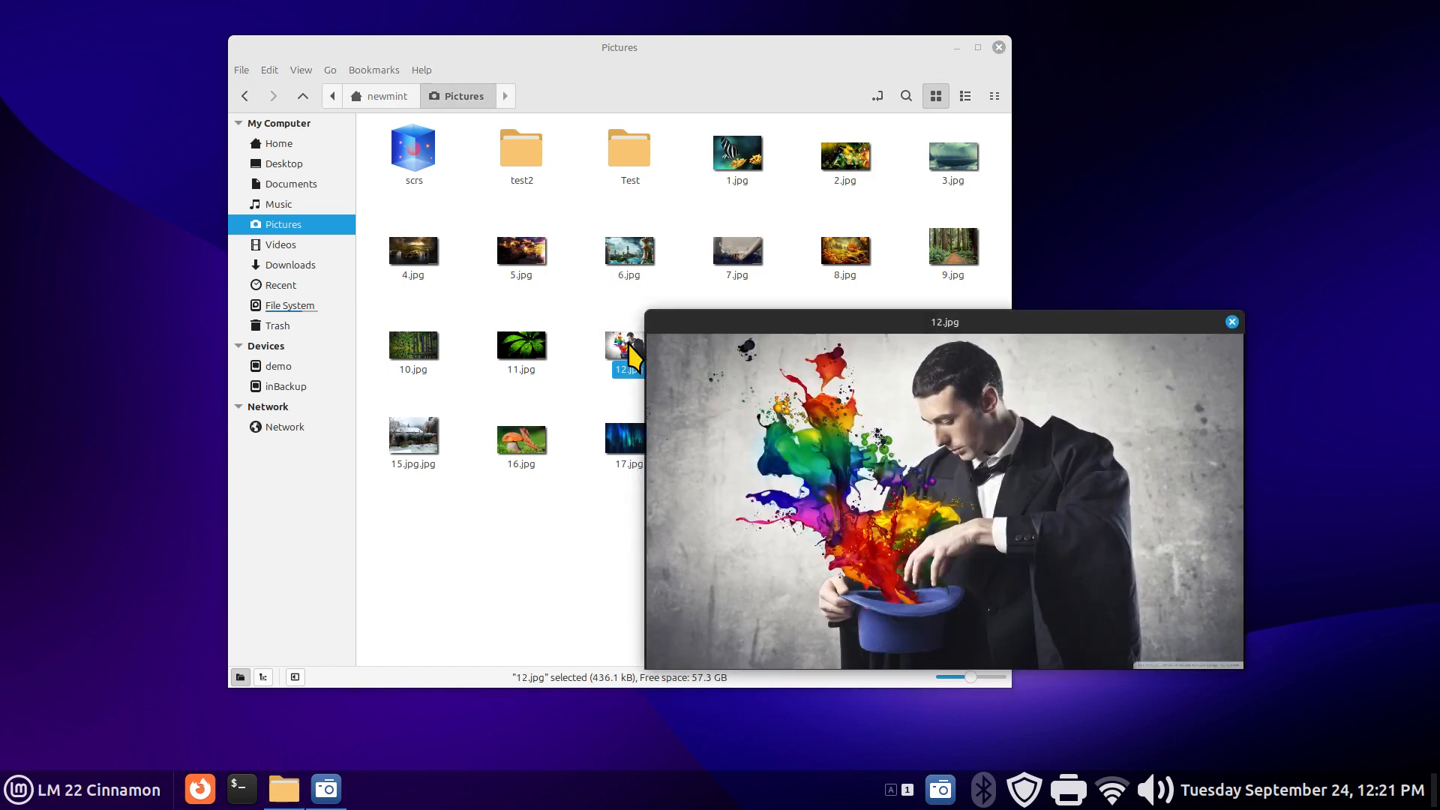
{"action": "key", "text": "space"}
- View 12.jpg in Xviewer, show its About dialog, then close the viewer
{"action": "double_click", "coordinate": [626, 350]}
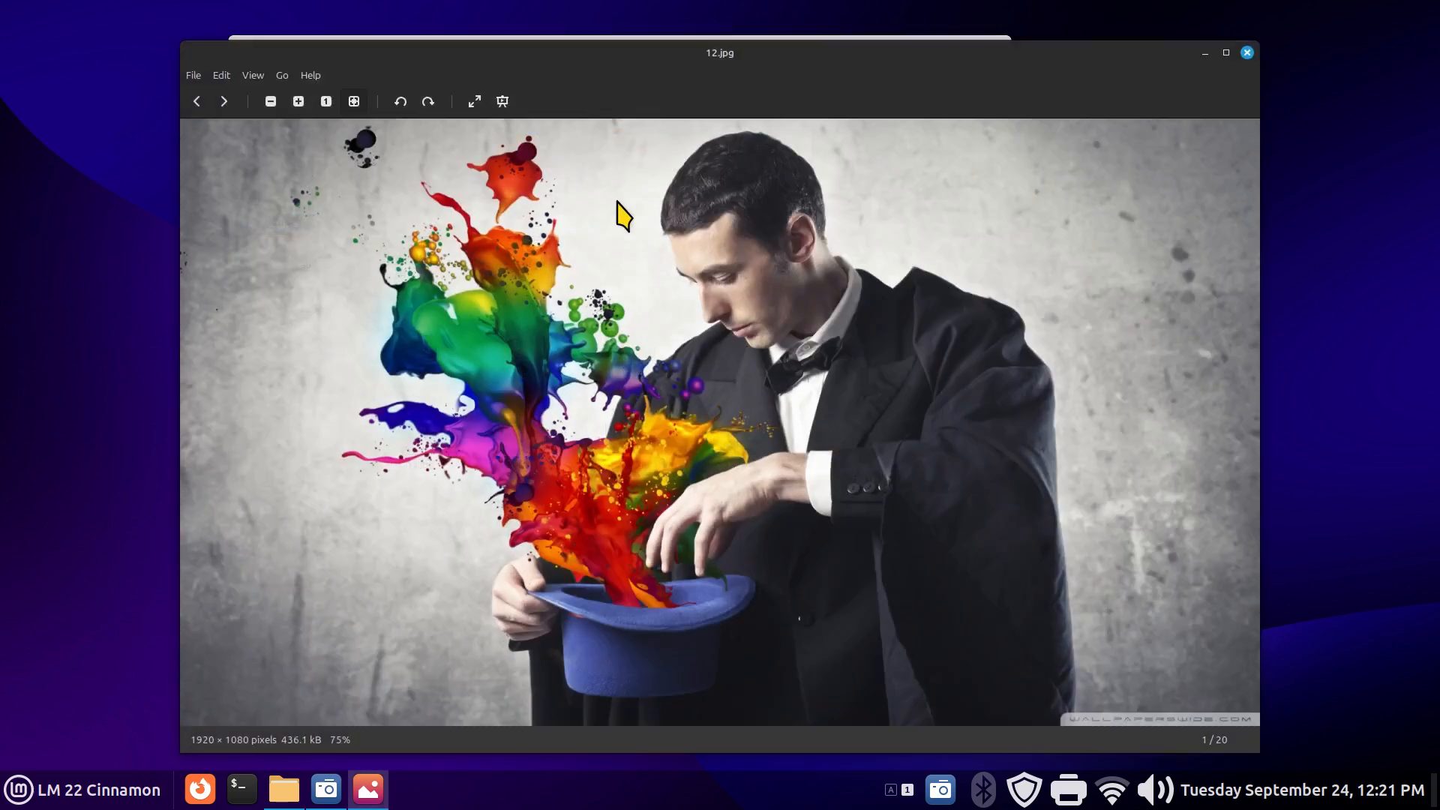
{"action": "left_click", "coordinate": [310, 74]}
{"action": "left_click", "coordinate": [329, 118]}
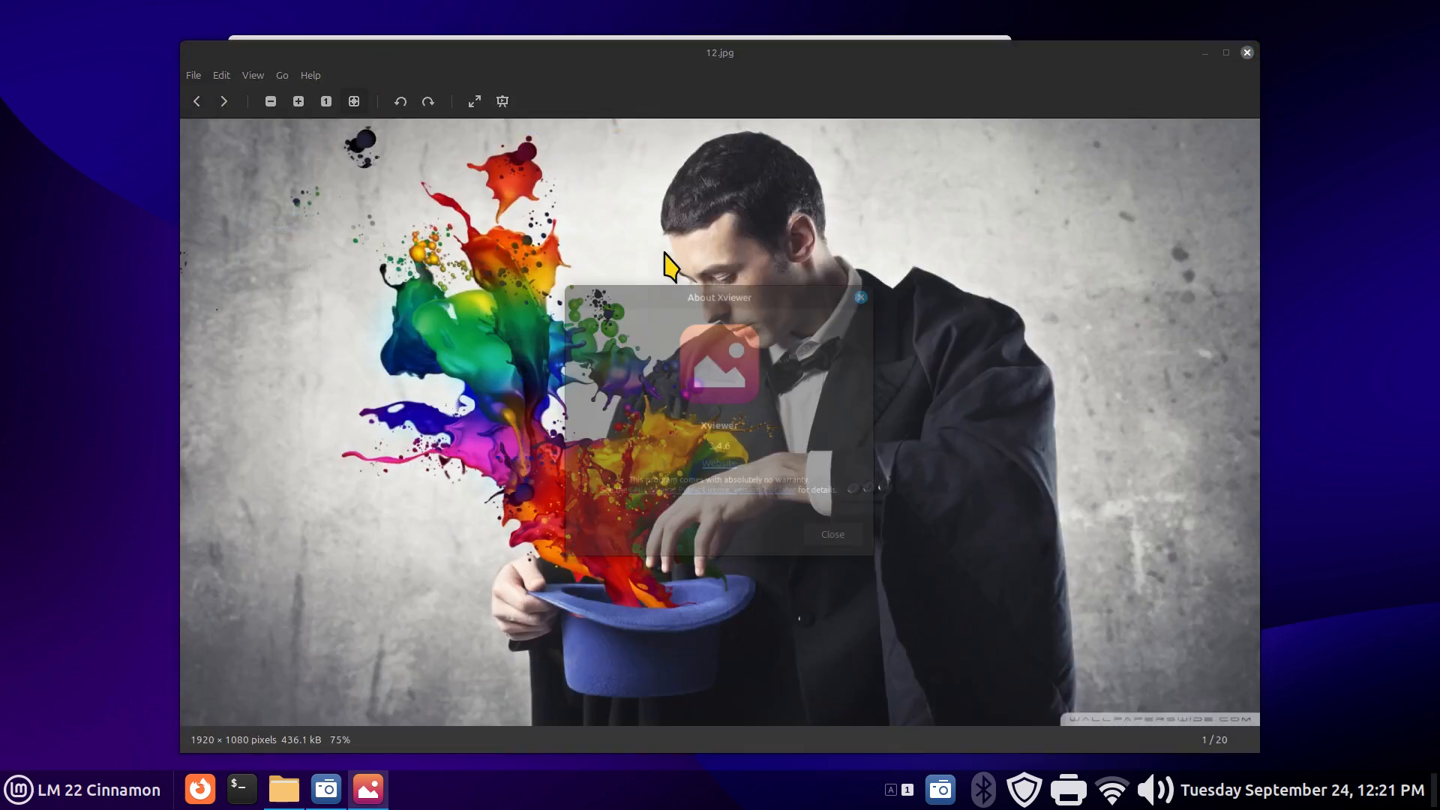
{"action": "key", "text": "Escape"}
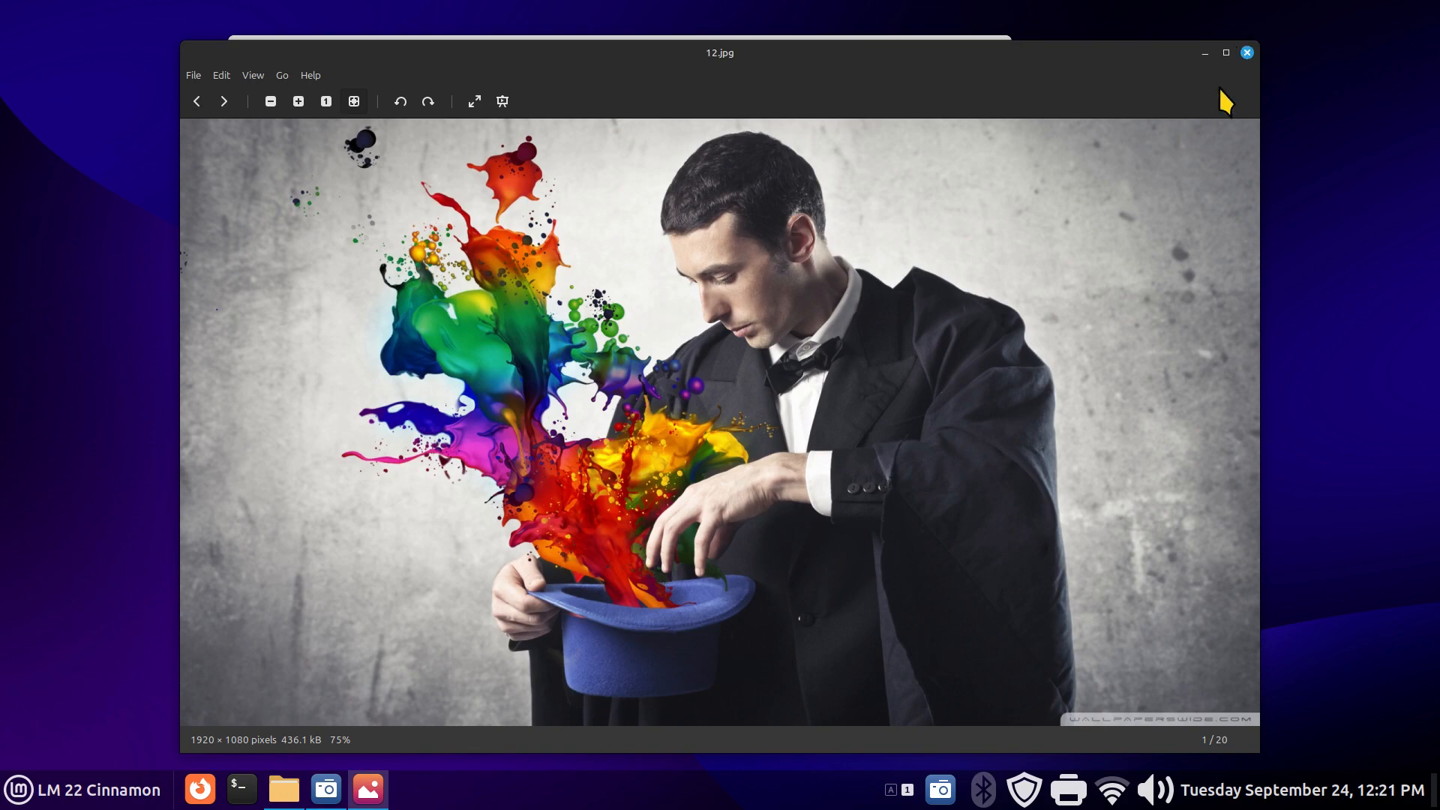
{"action": "left_click", "coordinate": [1248, 51]}
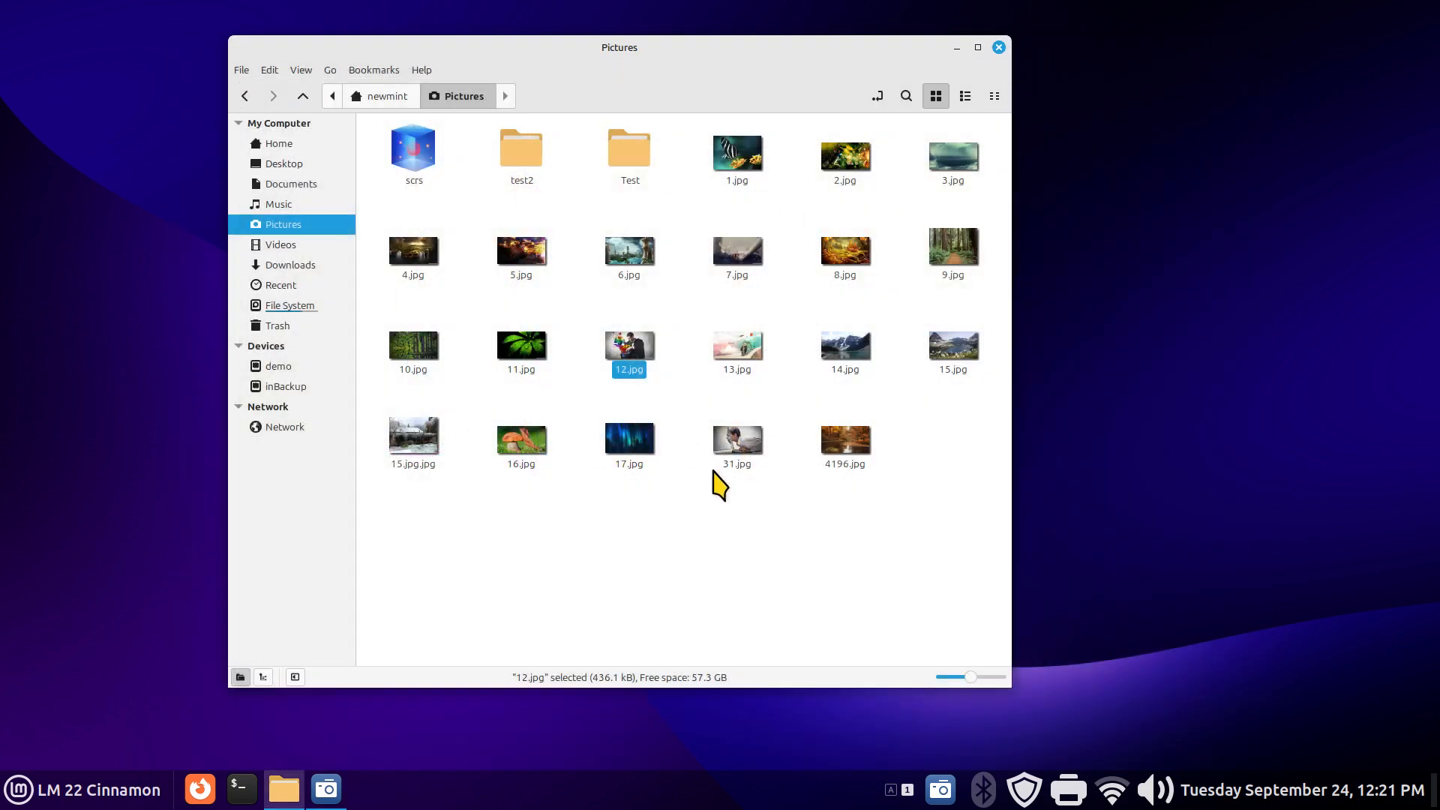
- Enlarge the Pictures thumbnails and go into the Test folder
{"action": "key", "text": "ctrl+plus"}
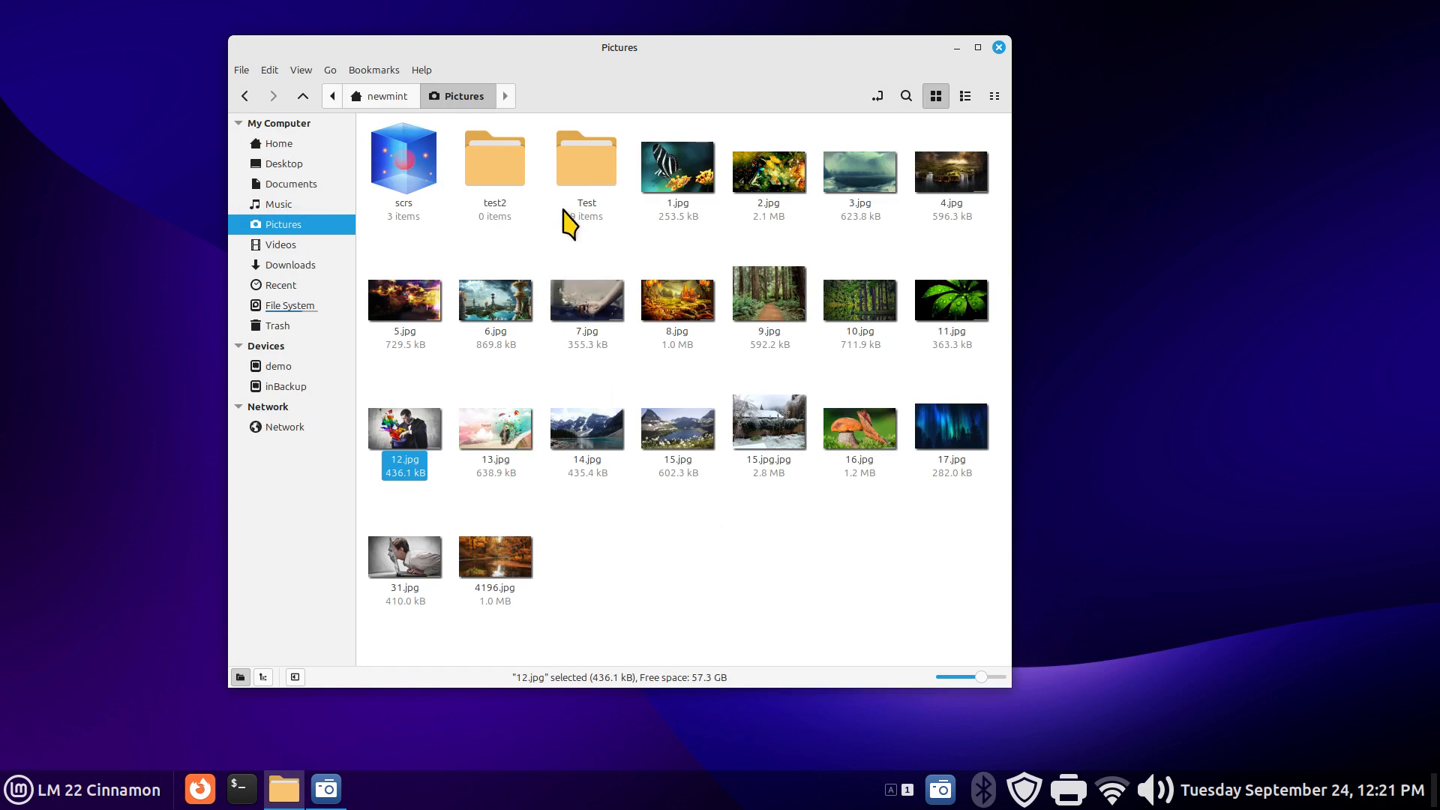
{"action": "right_click", "coordinate": [637, 516]}
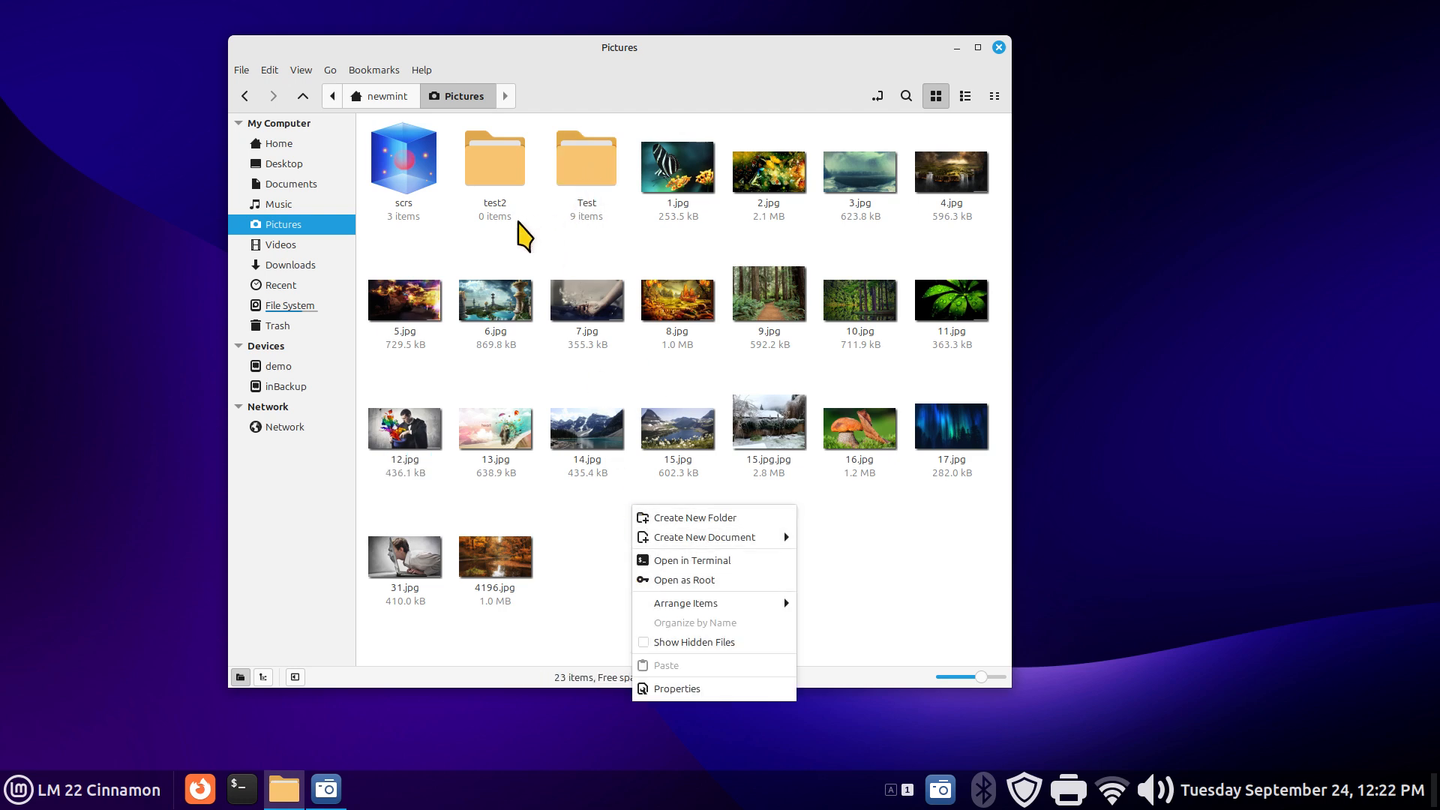
{"action": "double_click", "coordinate": [586, 164]}
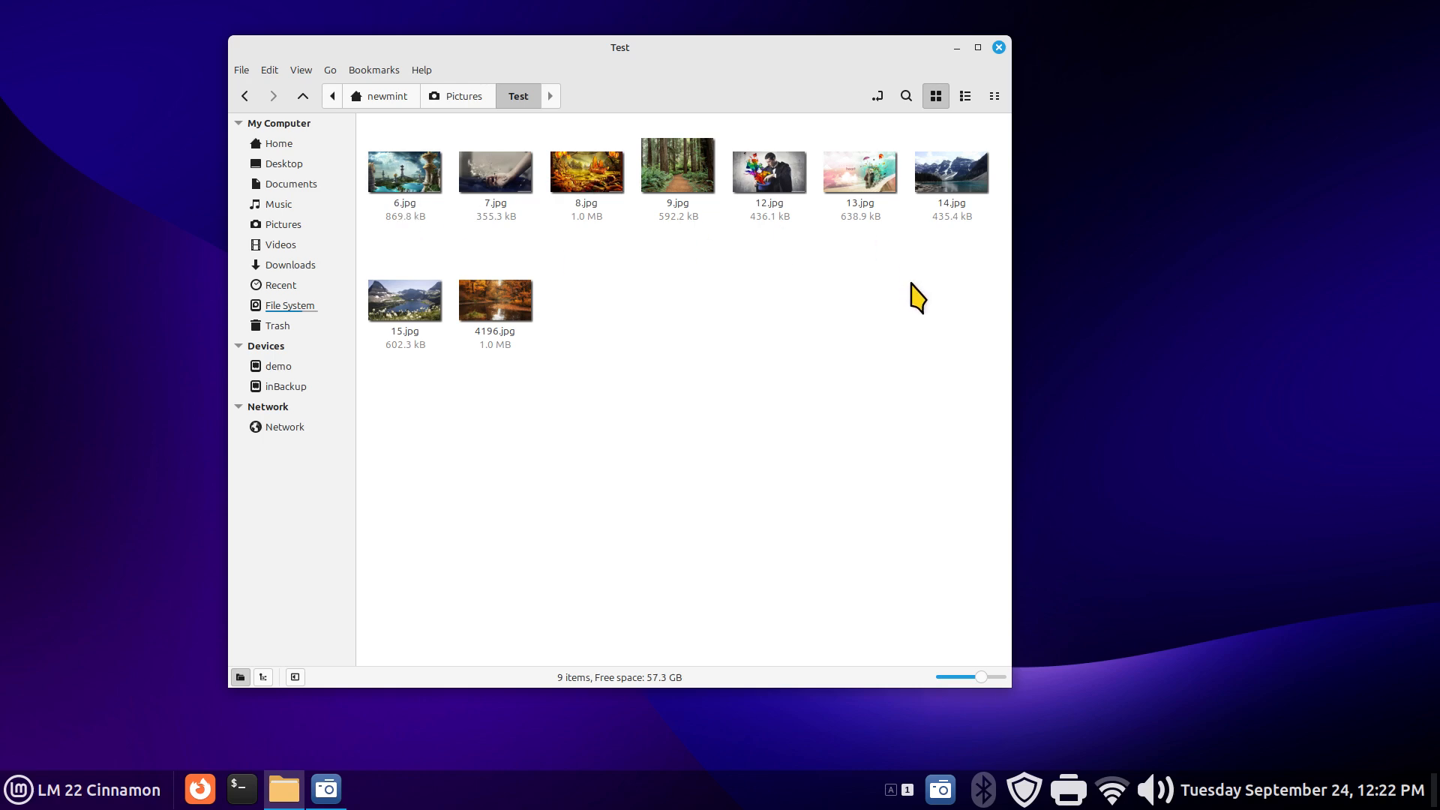
- Select 6.jpg, 12.jpg and 8.jpg in the Test folder, then go back to Pictures
{"action": "left_click", "coordinate": [387, 178]}
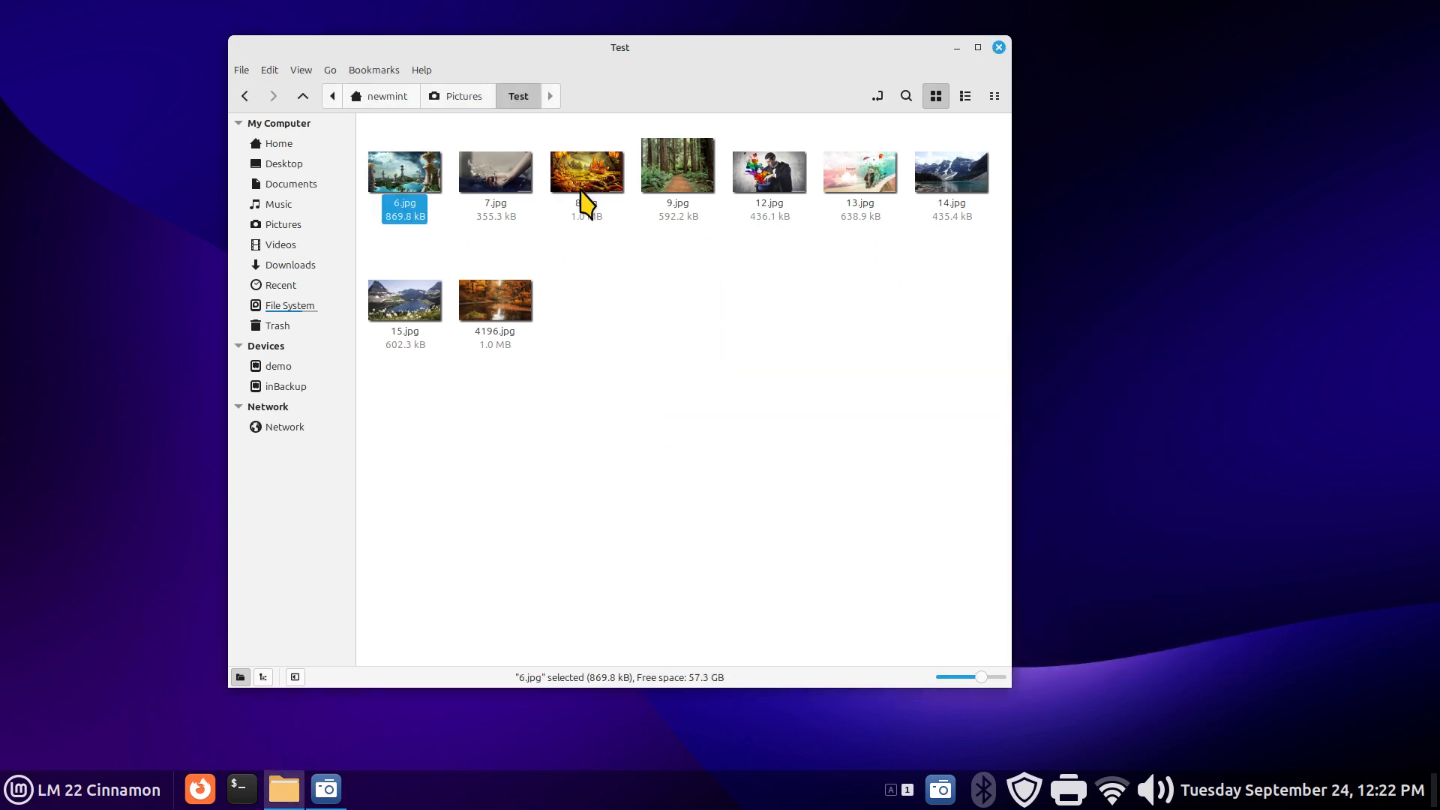
{"action": "left_click", "coordinate": [755, 189]}
{"action": "left_click", "coordinate": [586, 180]}
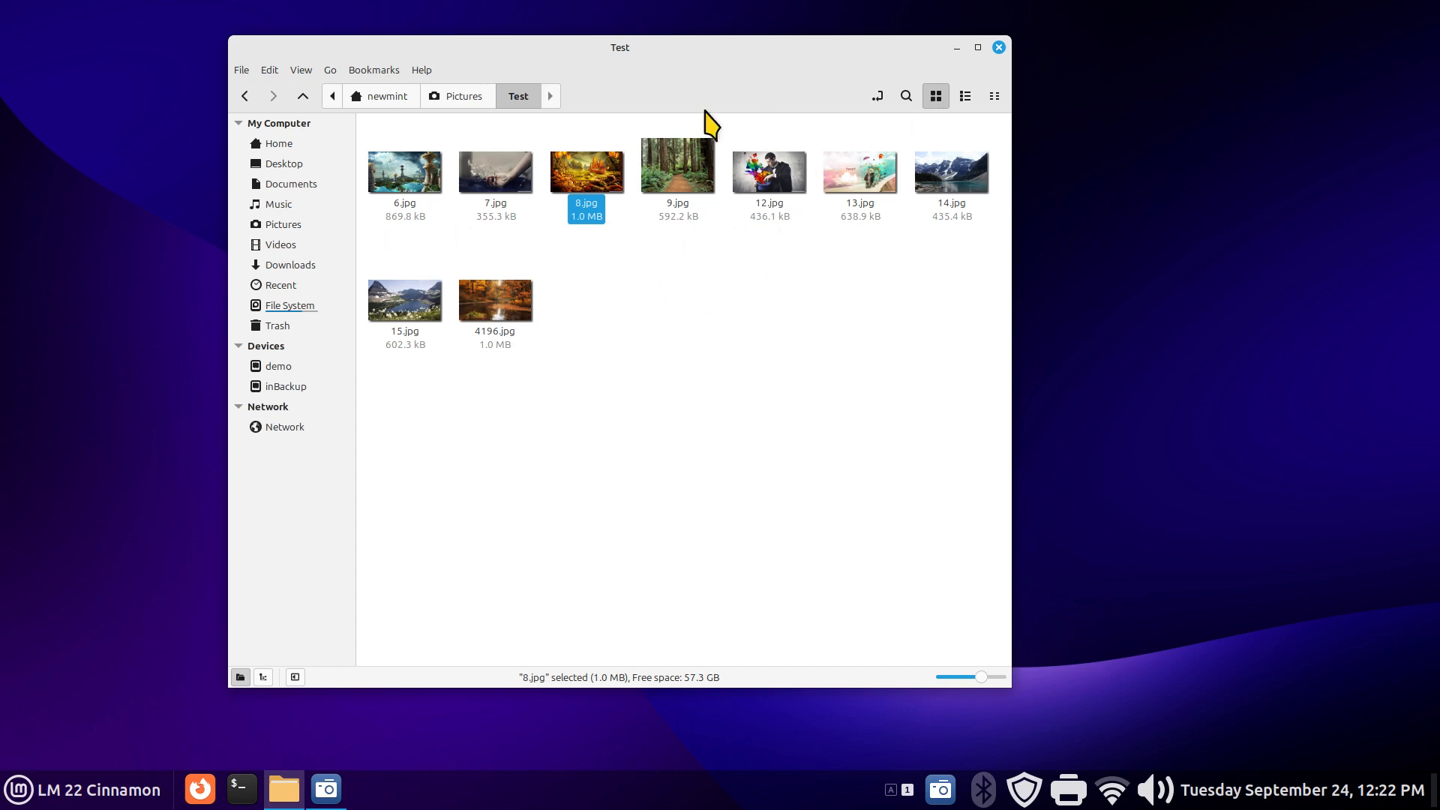
{"action": "left_click", "coordinate": [456, 96]}
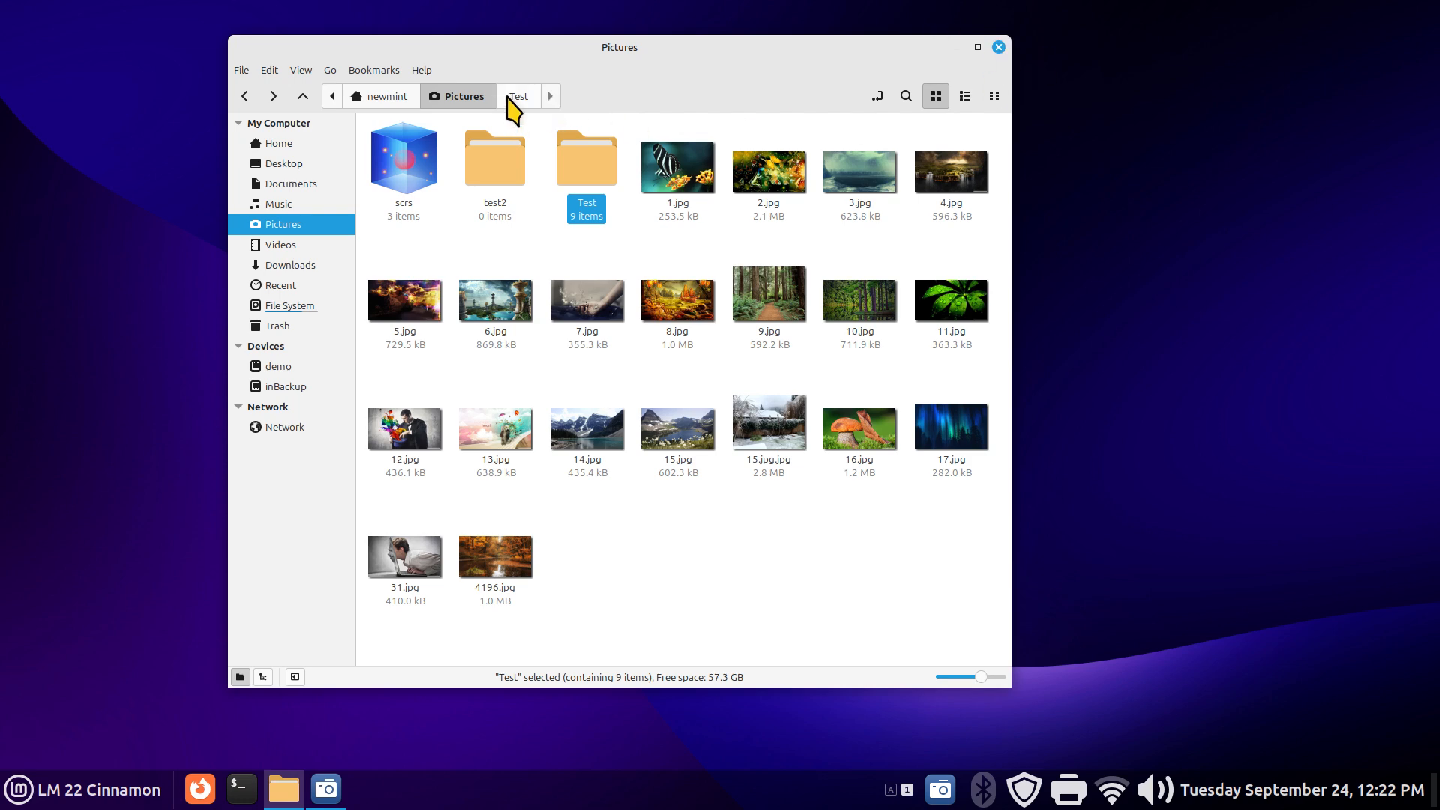
- Close Nemo and reopen the desktop background settings from the desktop menu
{"action": "left_click", "coordinate": [1001, 48]}
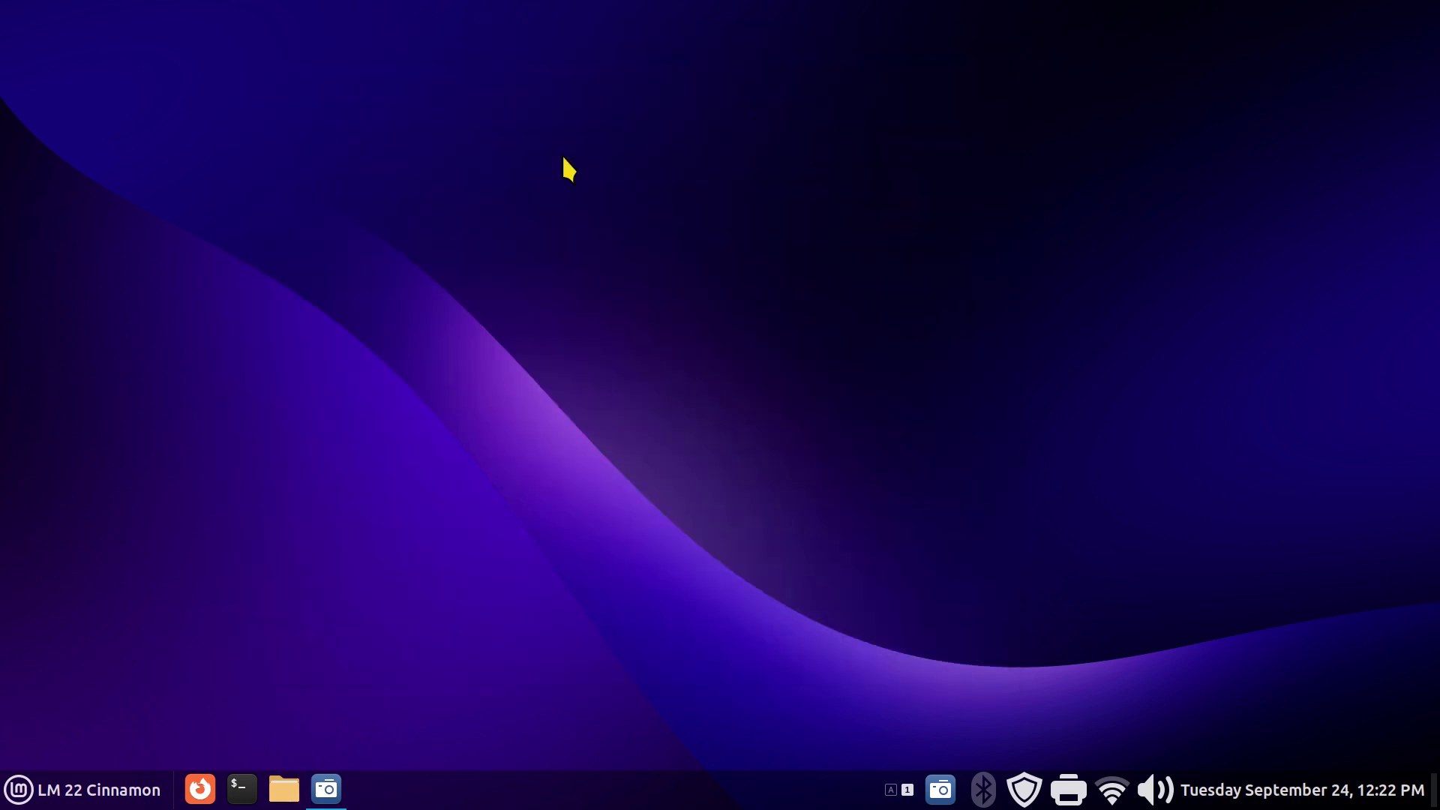
{"action": "right_click", "coordinate": [302, 234]}
{"action": "left_click", "coordinate": [388, 295]}
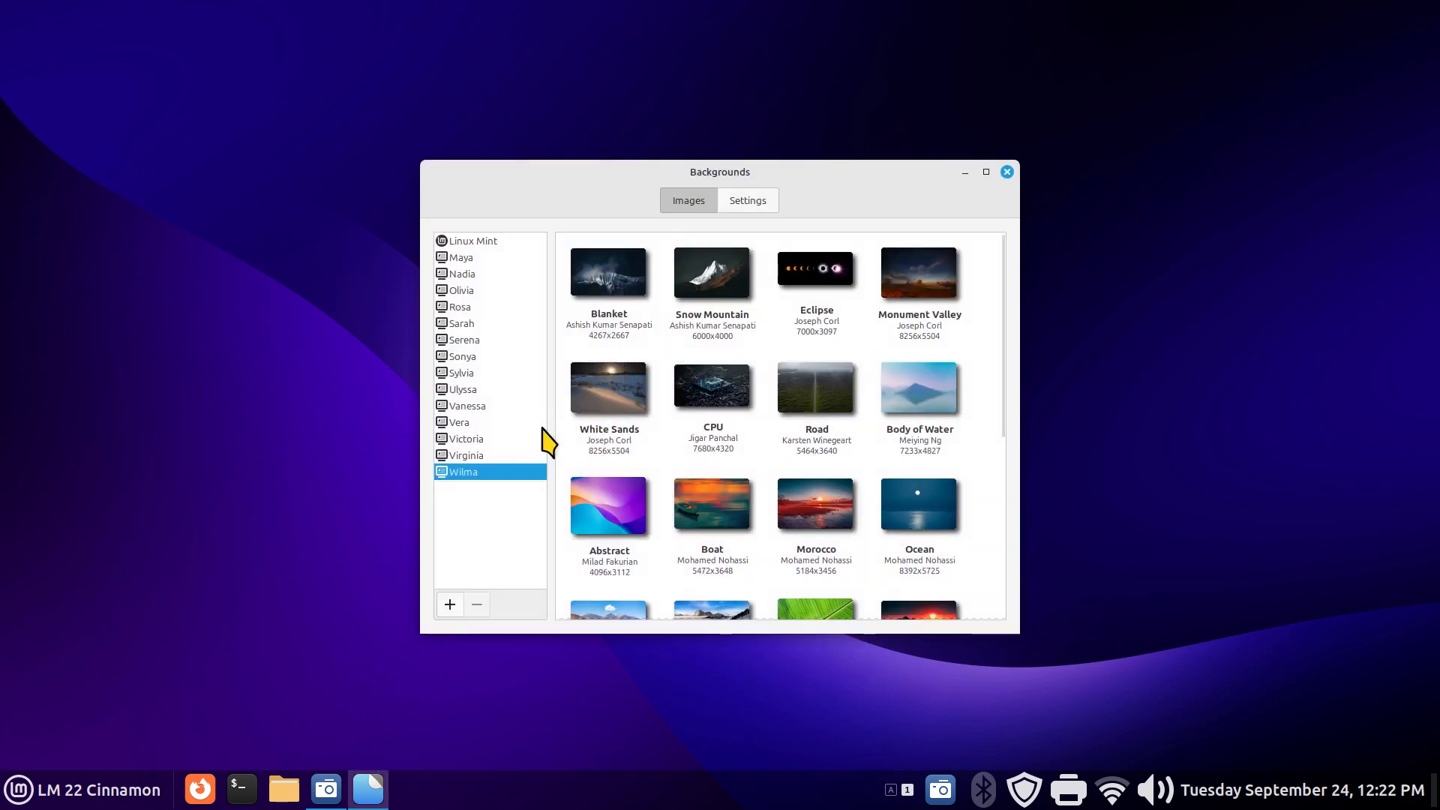
- Add the Test folder from Pictures as a wallpaper source and show its nine images
{"action": "left_click", "coordinate": [449, 603]}
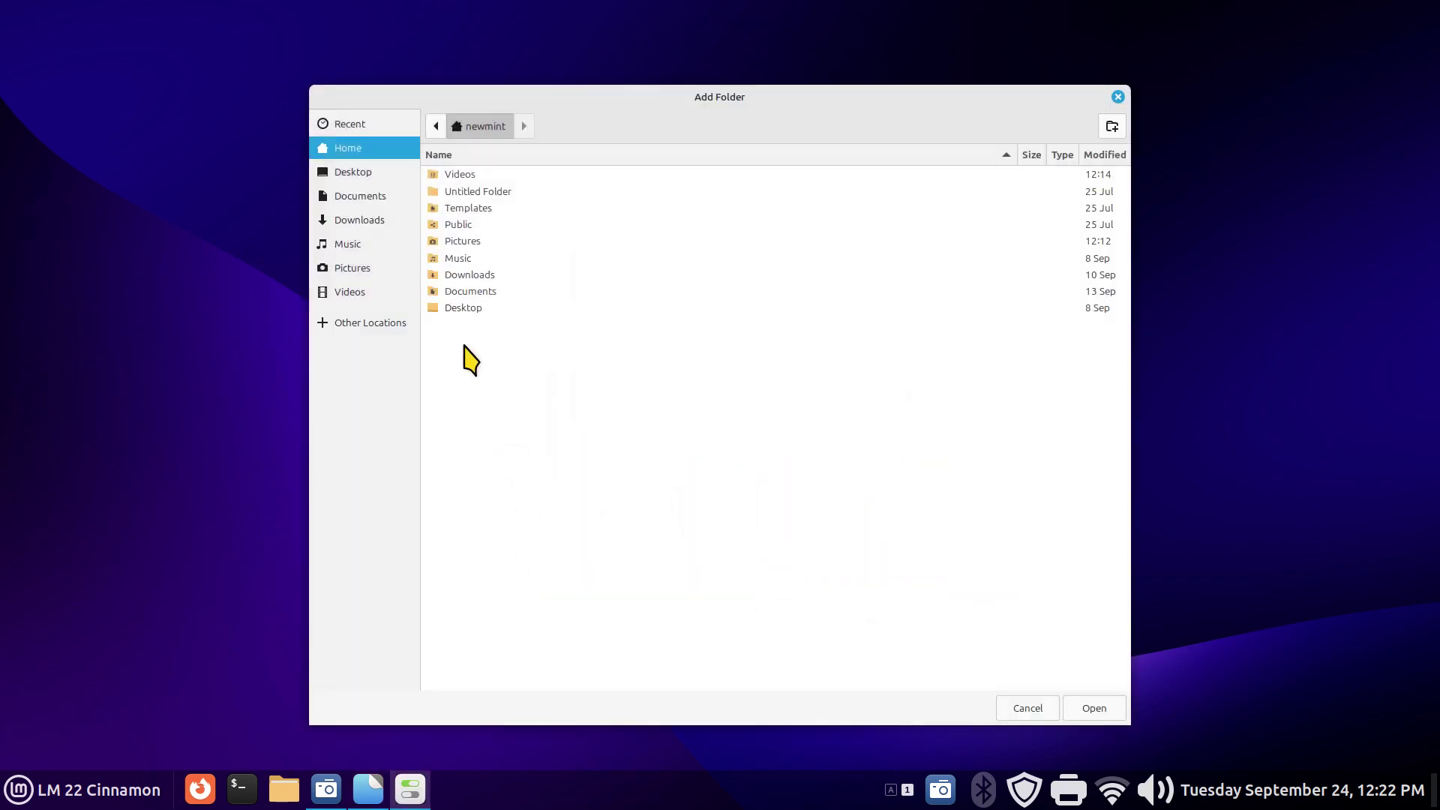
{"action": "left_click", "coordinate": [352, 270]}
{"action": "left_click", "coordinate": [456, 176]}
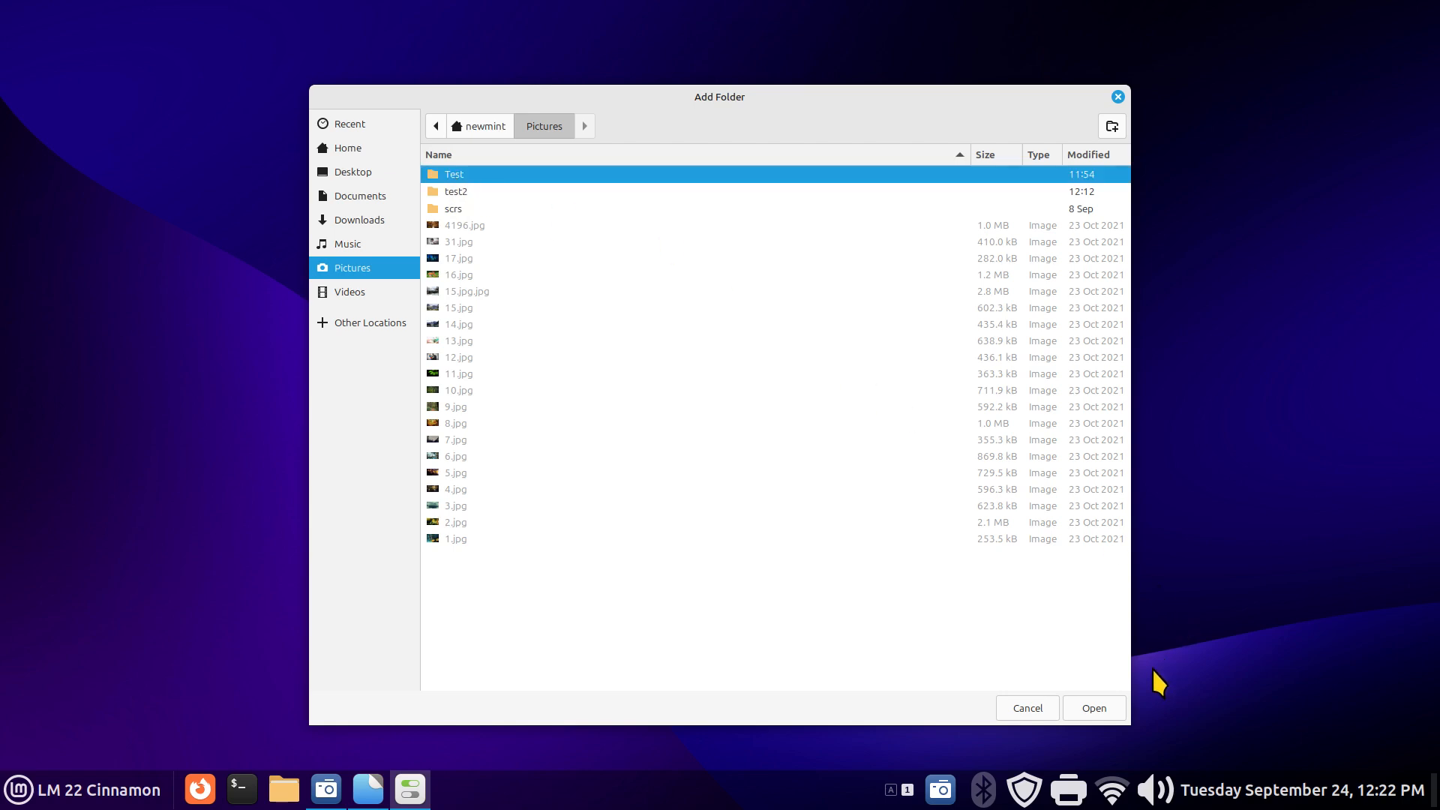
{"action": "left_click", "coordinate": [1093, 707]}
{"action": "left_click", "coordinate": [462, 490]}
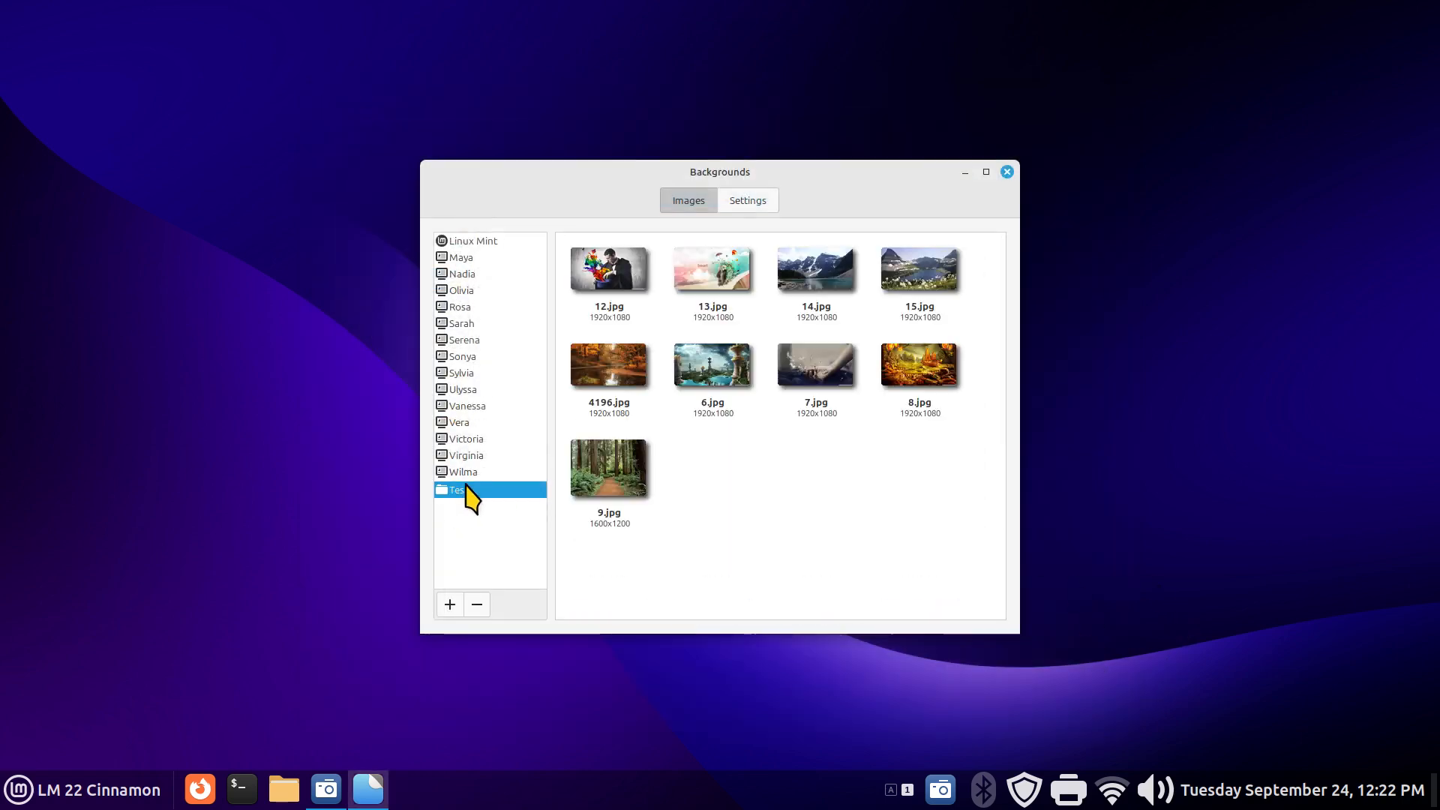
{"action": "left_click_drag", "start_coordinate": [896, 181], "coordinate": [739, 114]}
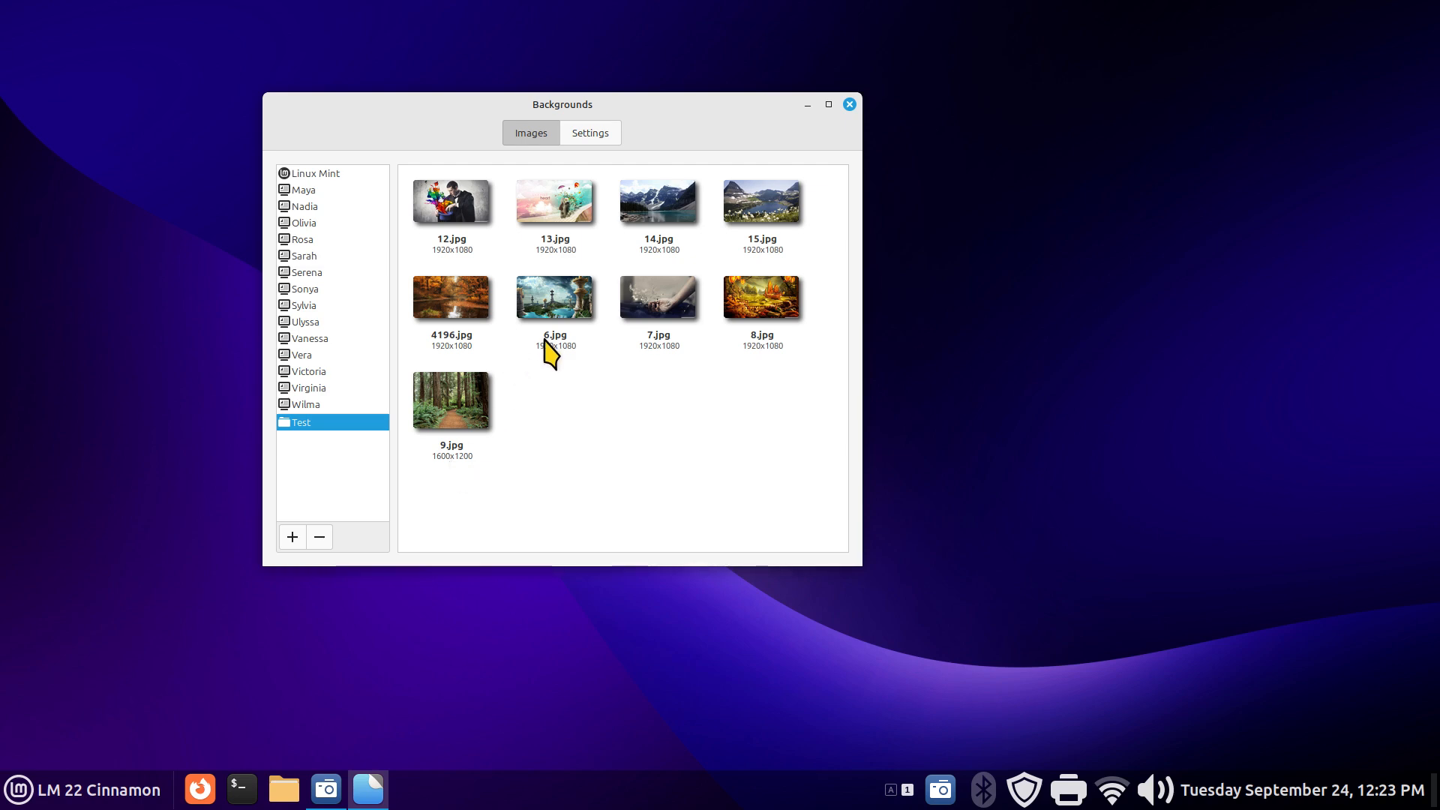
- Make the forest path image 9.jpg the wallpaper and show the display settings
{"action": "left_click", "coordinate": [457, 413]}
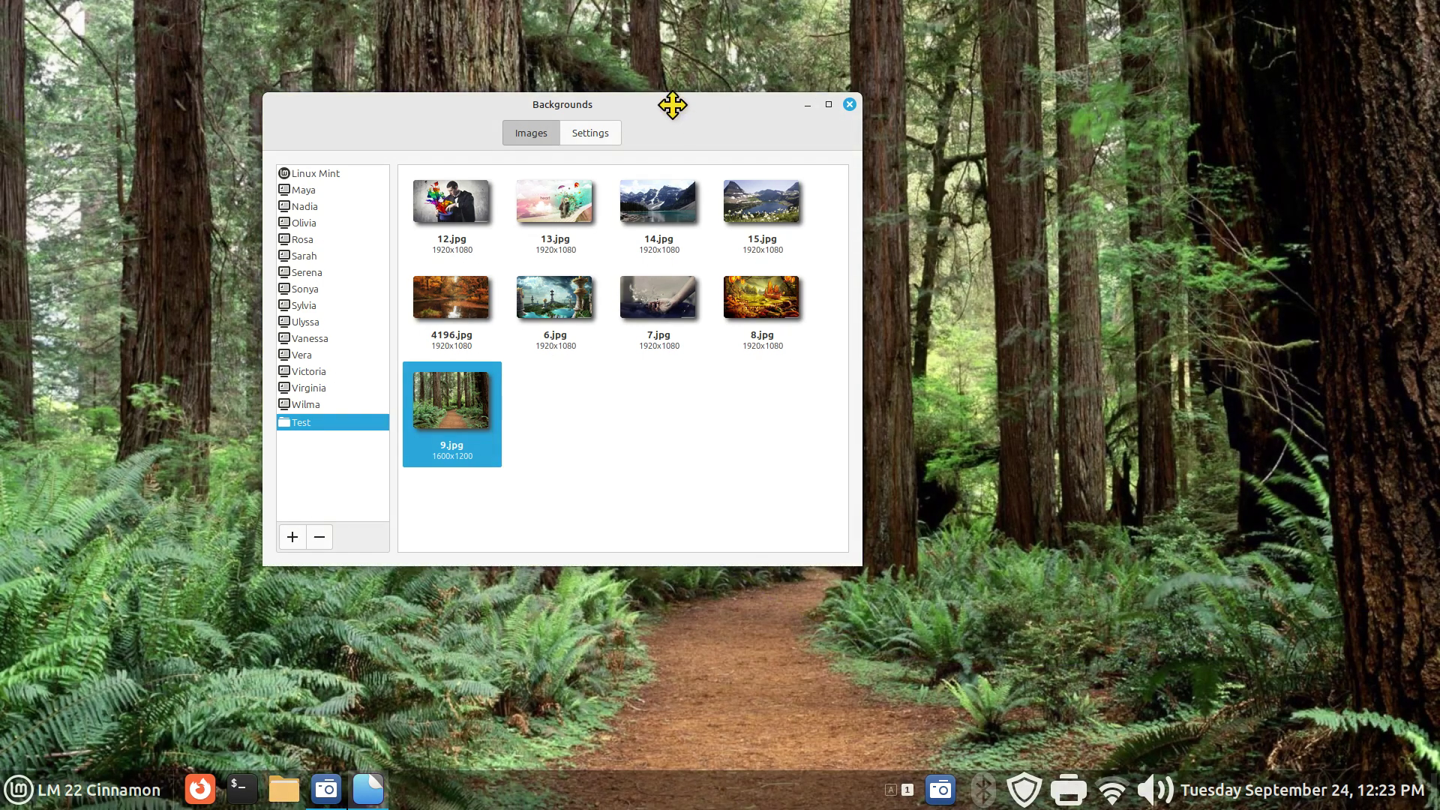
{"action": "left_click_drag", "start_coordinate": [665, 110], "coordinate": [1190, 146]}
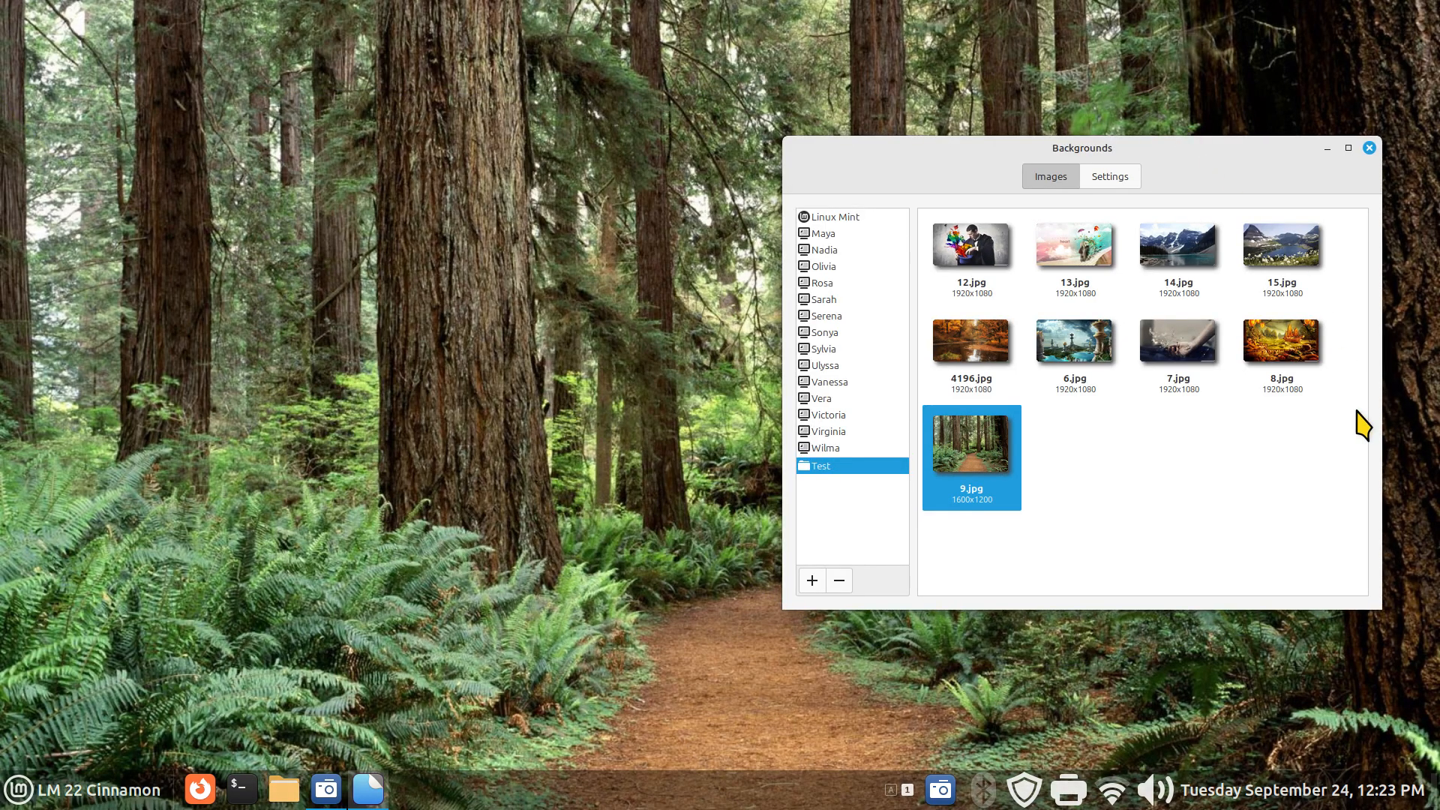
{"action": "left_click", "coordinate": [1118, 177]}
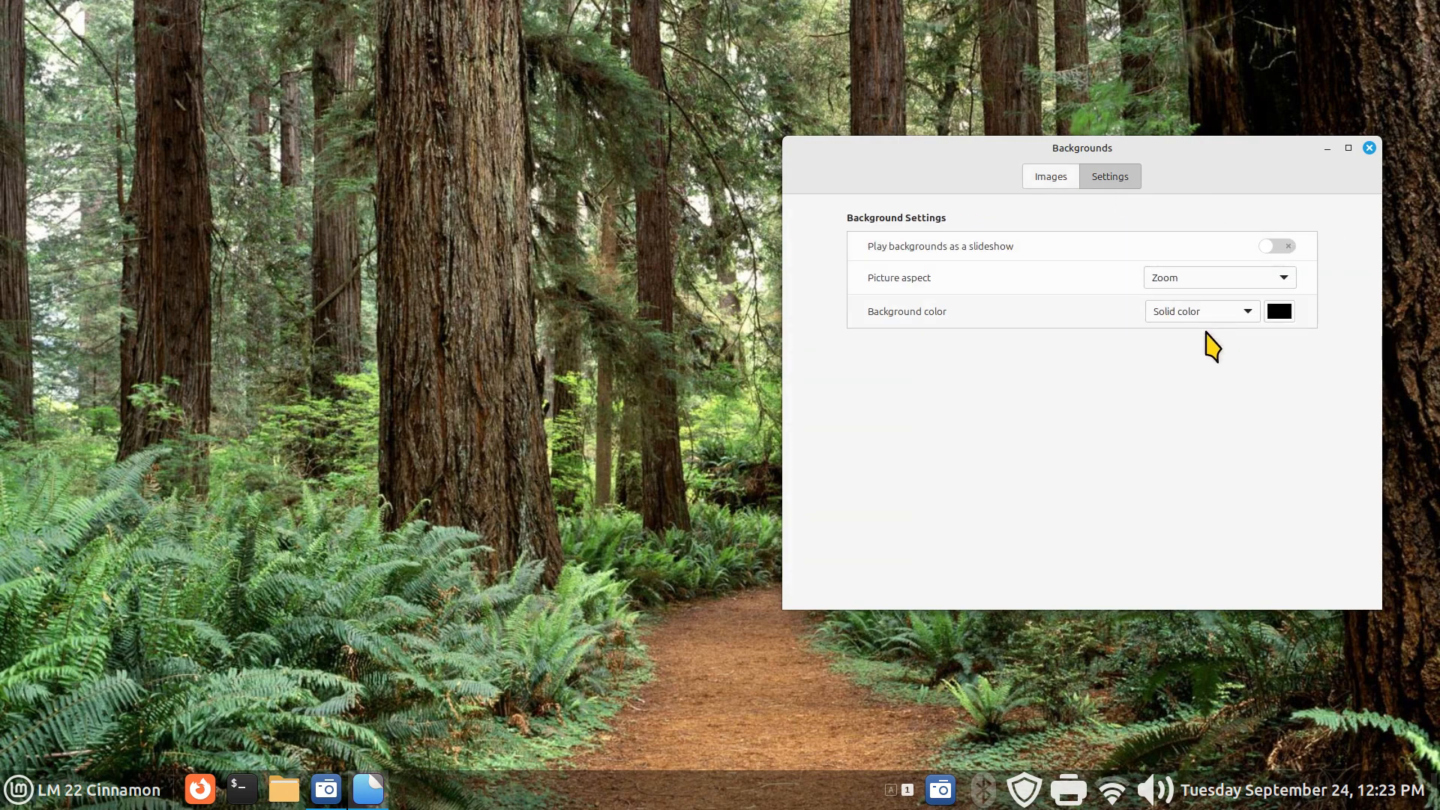
- Set the picture aspect to Stretched, then to Scaled so the wallpaper keeps its proportions
{"action": "left_click", "coordinate": [1180, 284]}
{"action": "left_click", "coordinate": [1194, 257]}
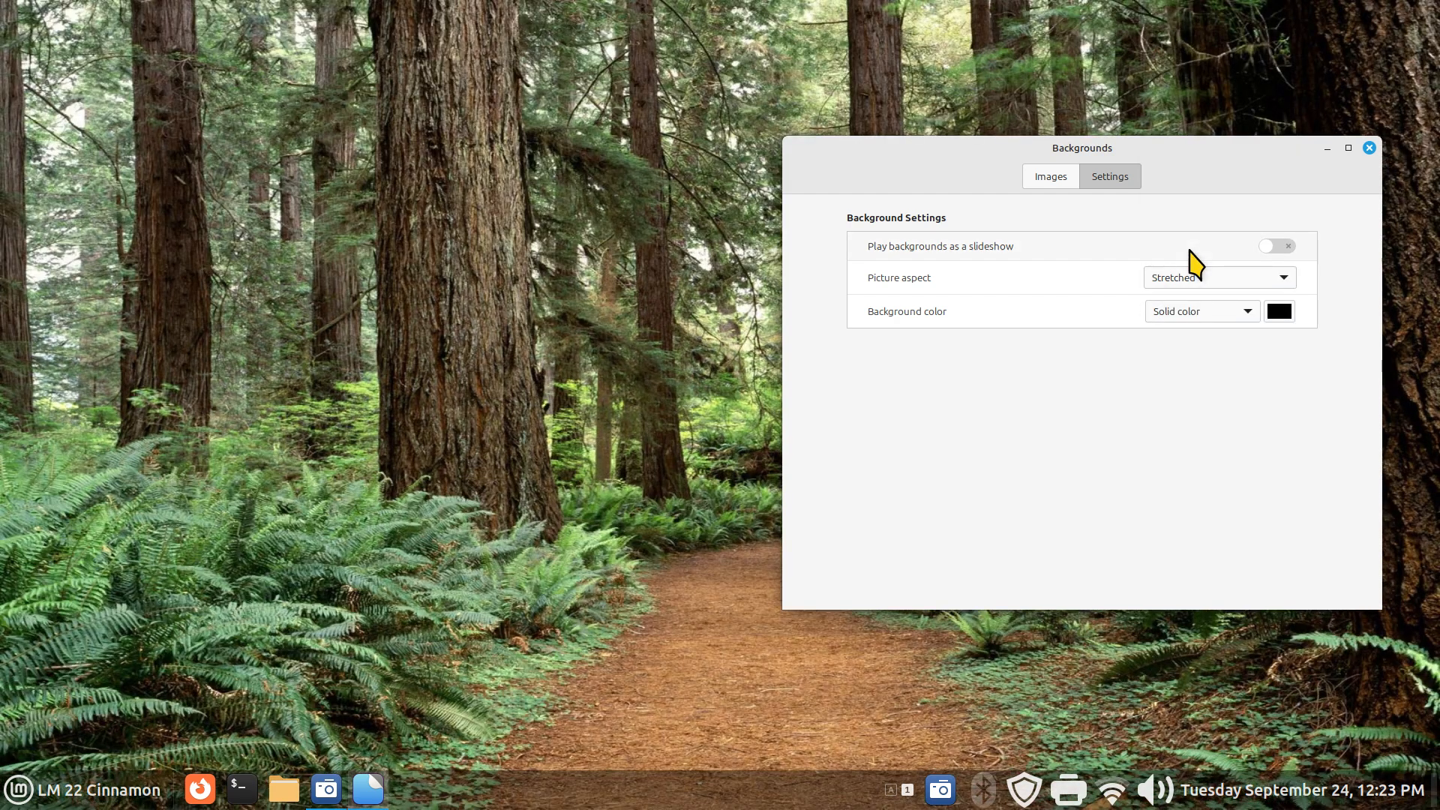
{"action": "left_click", "coordinate": [1194, 277]}
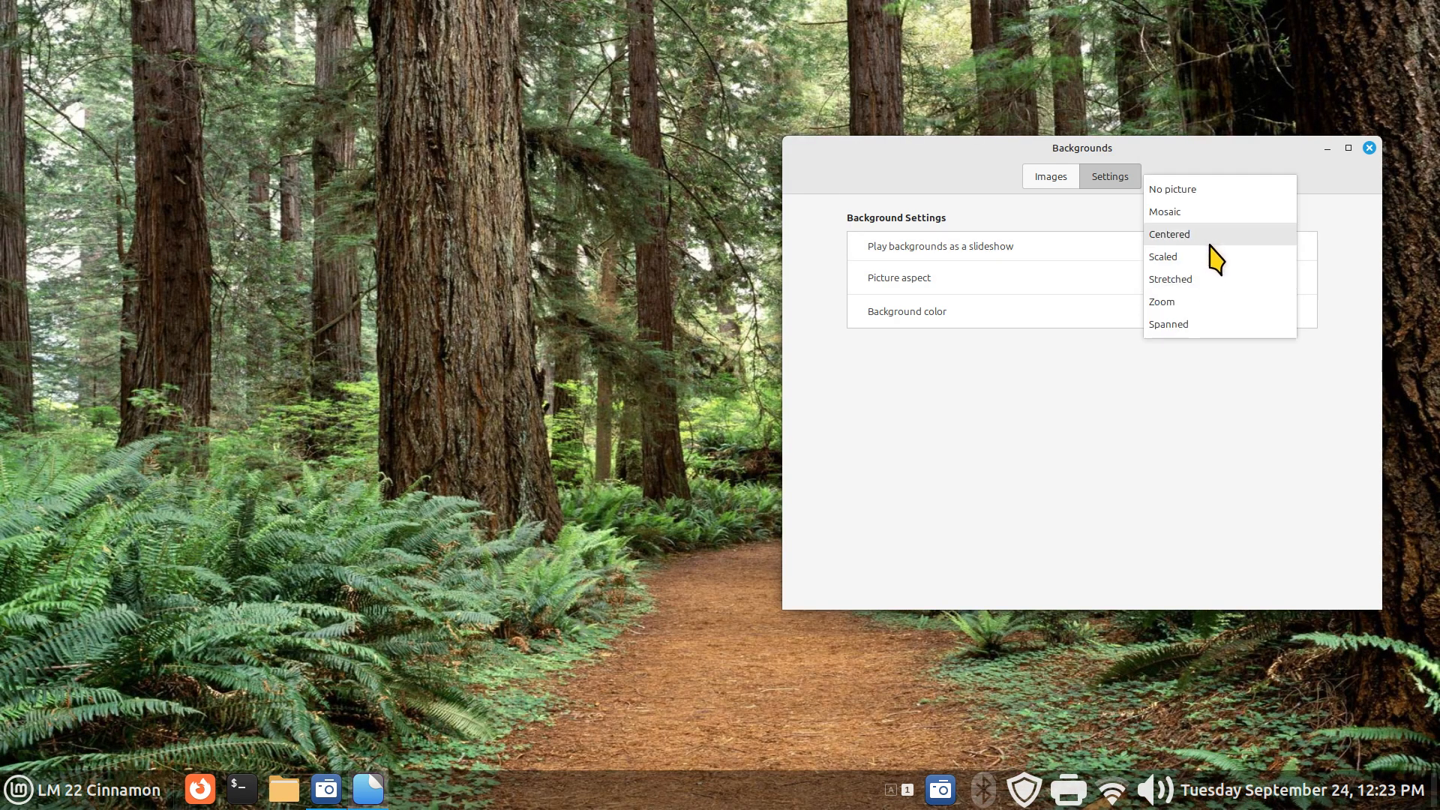
{"action": "left_click", "coordinate": [1215, 259]}
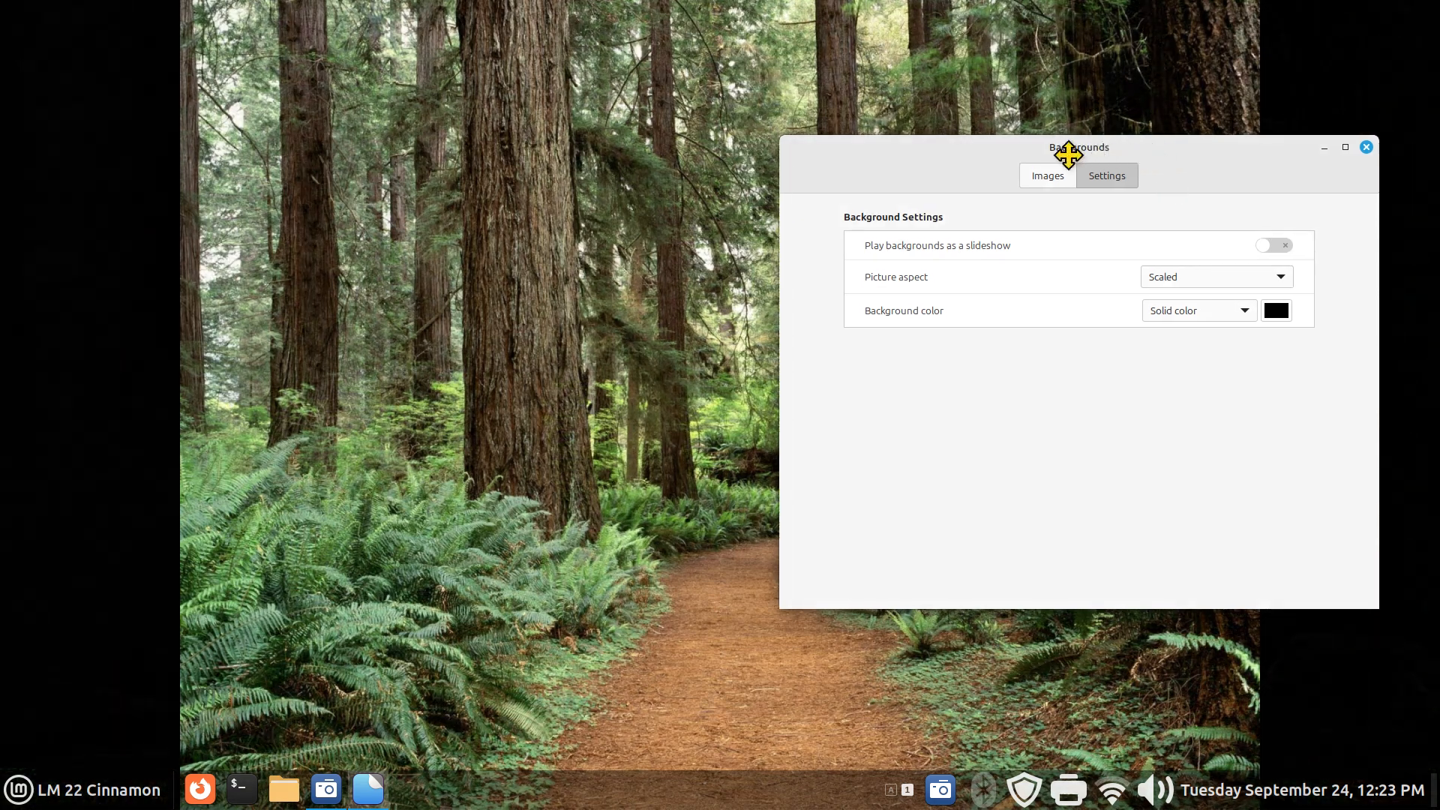
{"action": "left_click_drag", "start_coordinate": [1066, 154], "coordinate": [760, 252]}
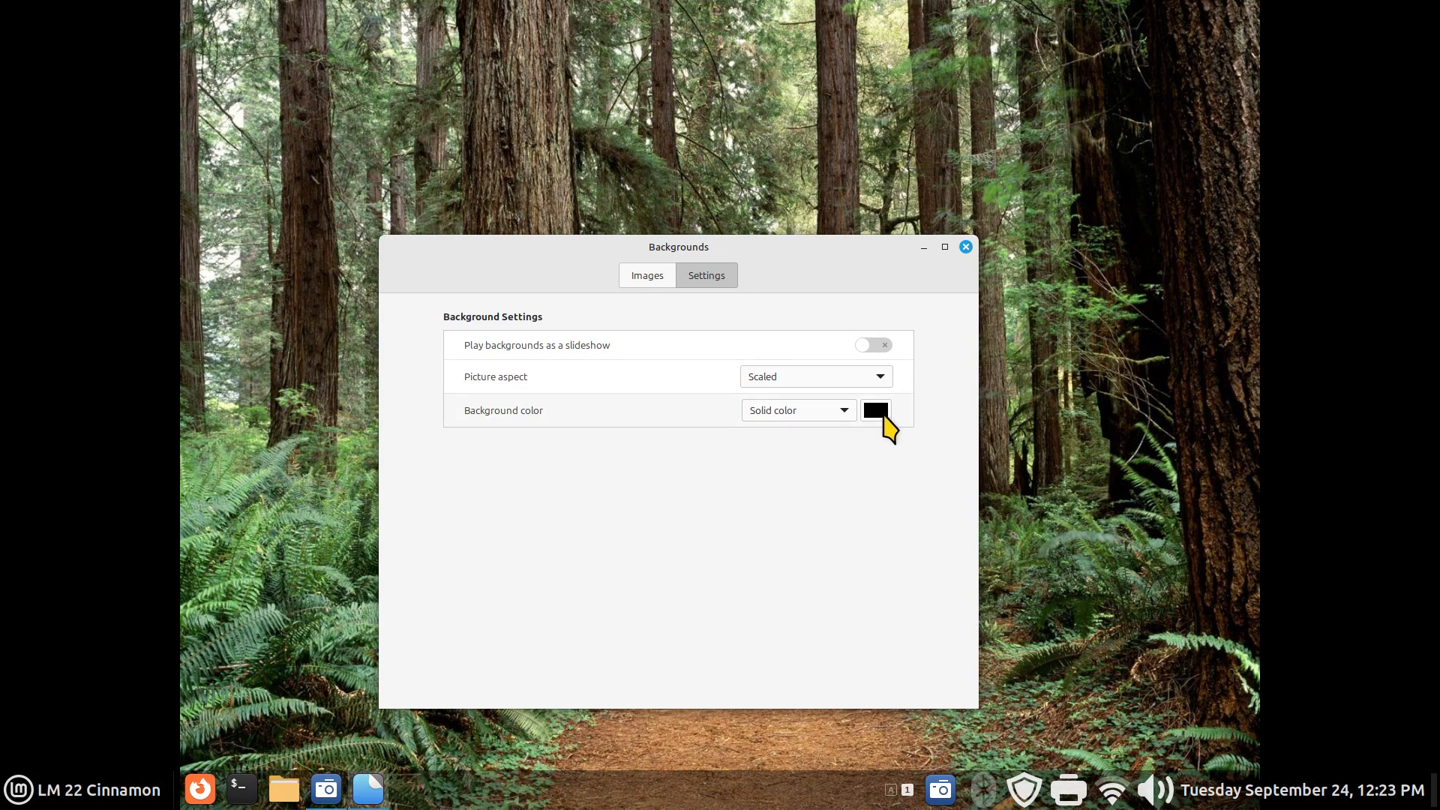
- Set the background colour to orange, then switch the fill to a horizontal gradient
{"action": "left_click", "coordinate": [876, 413]}
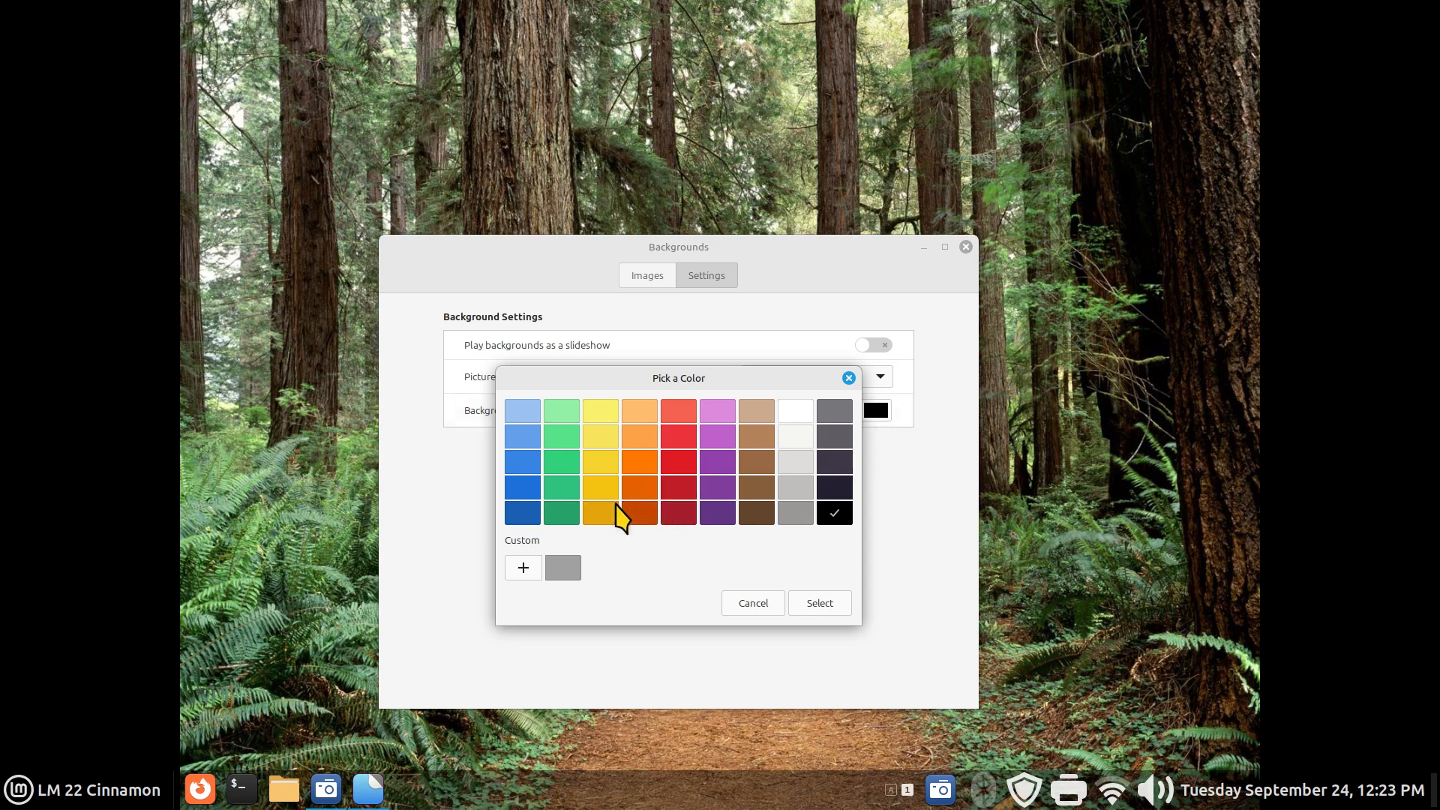
{"action": "left_click", "coordinate": [635, 492]}
{"action": "left_click", "coordinate": [819, 603]}
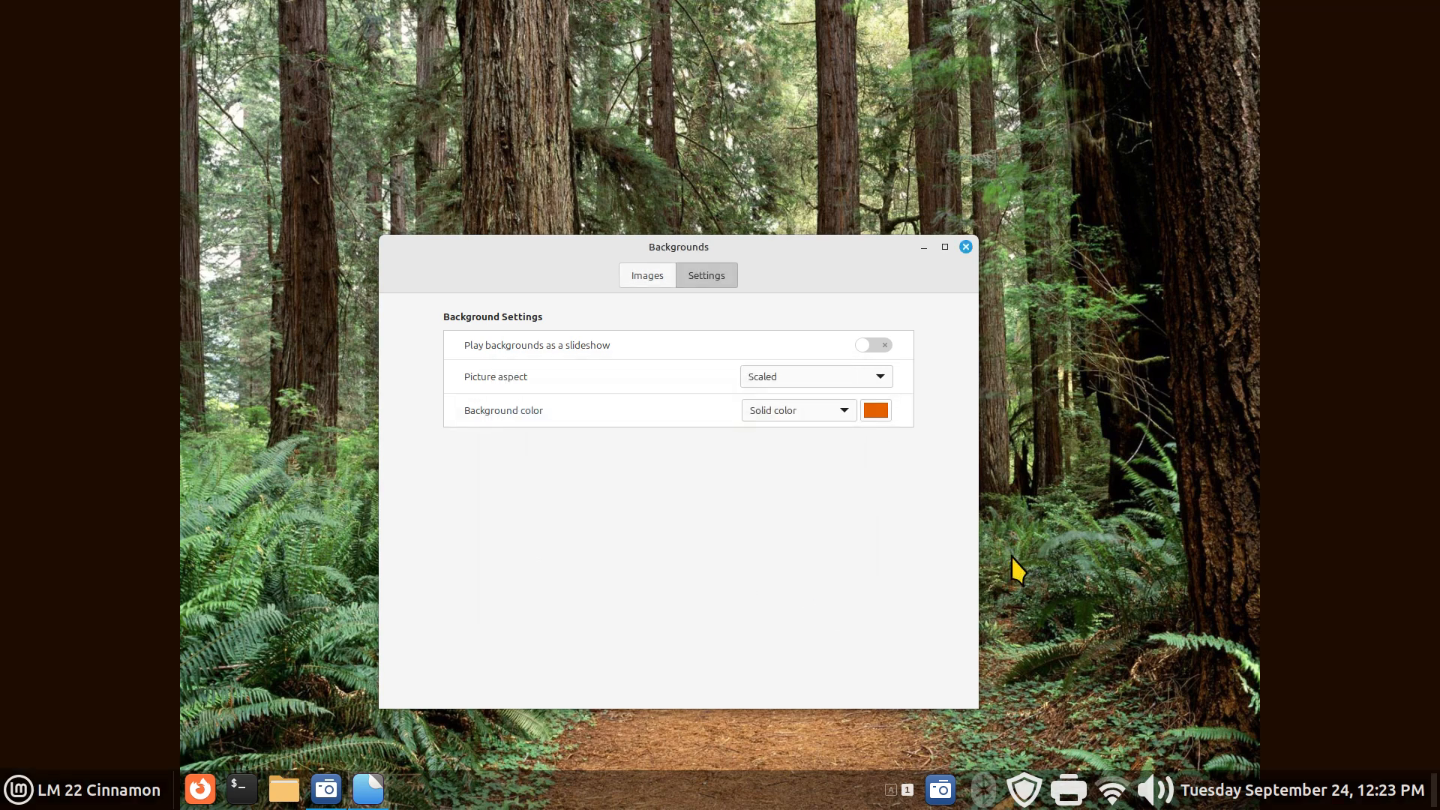
{"action": "left_click", "coordinate": [845, 412]}
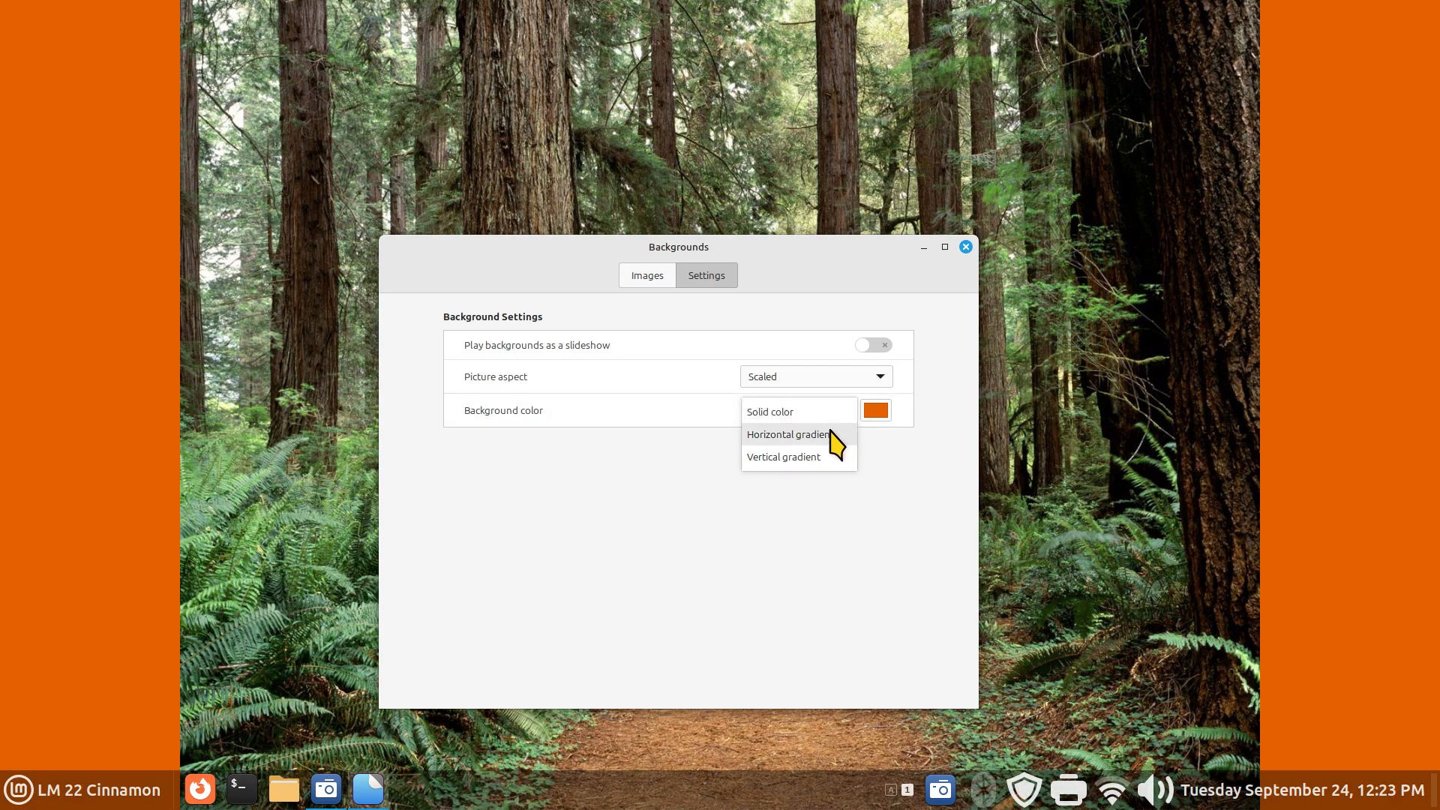
{"action": "left_click", "coordinate": [799, 437]}
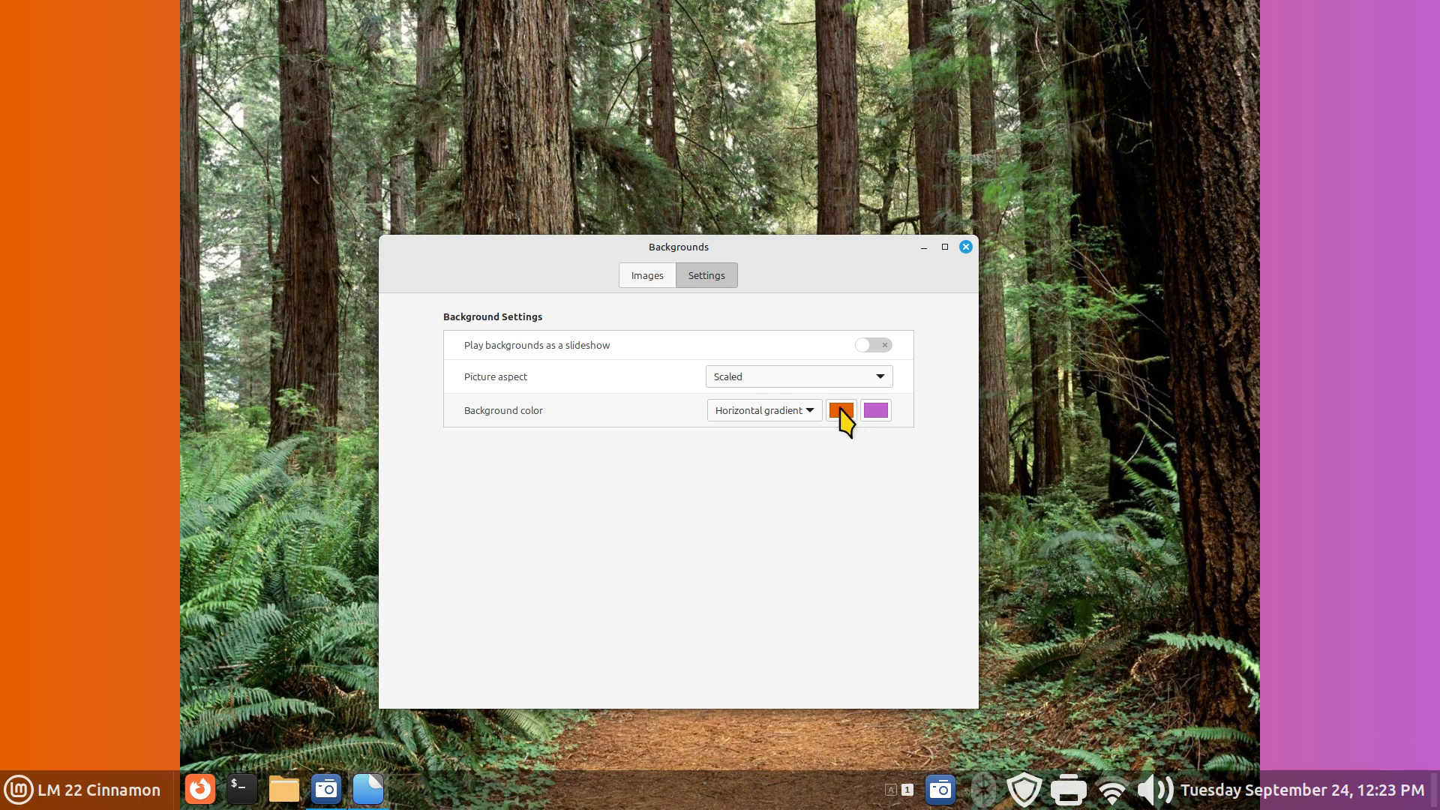
- Make the gradient red to yellow and change it to a vertical gradient
{"action": "left_click", "coordinate": [841, 411]}
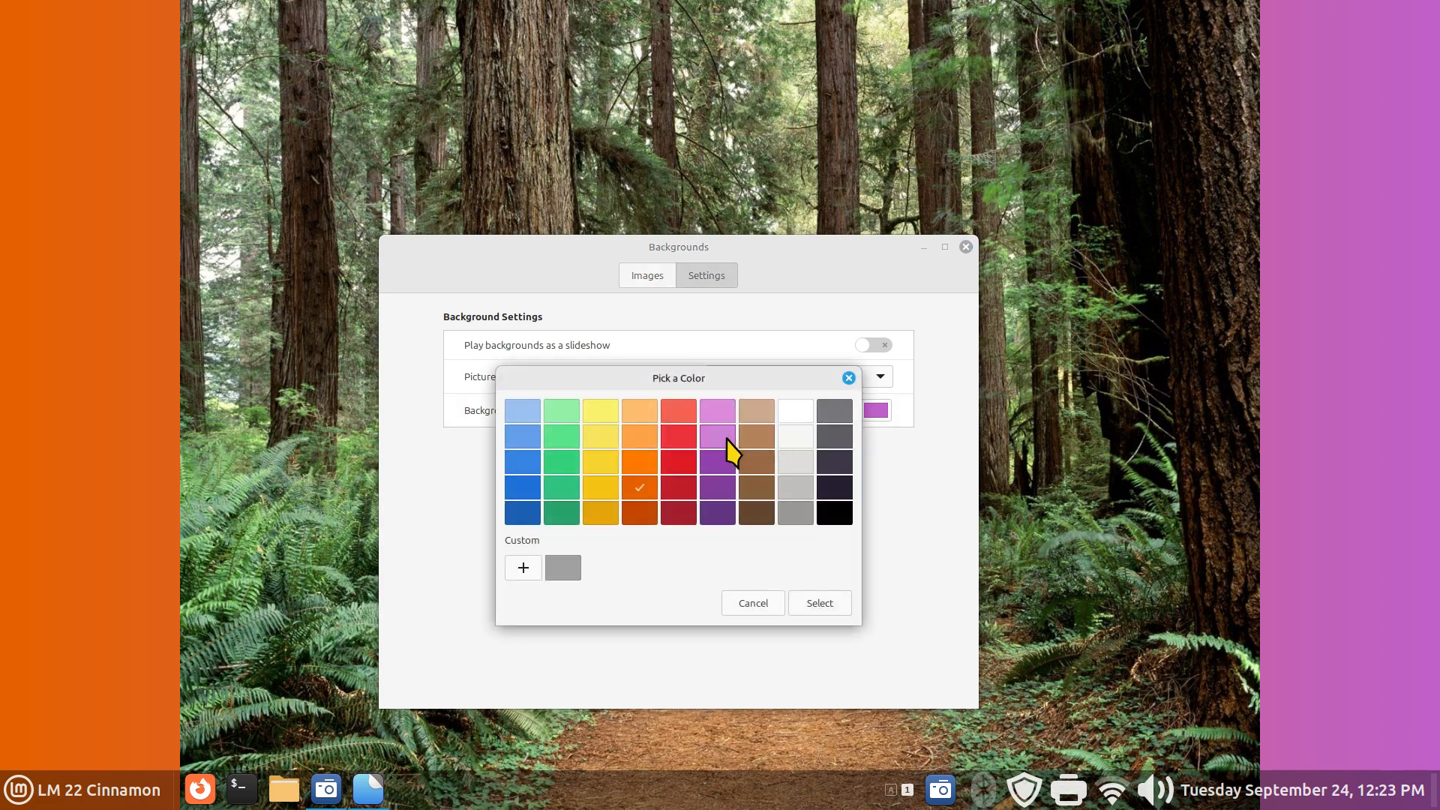
{"action": "left_click", "coordinate": [676, 439]}
{"action": "left_click", "coordinate": [819, 603]}
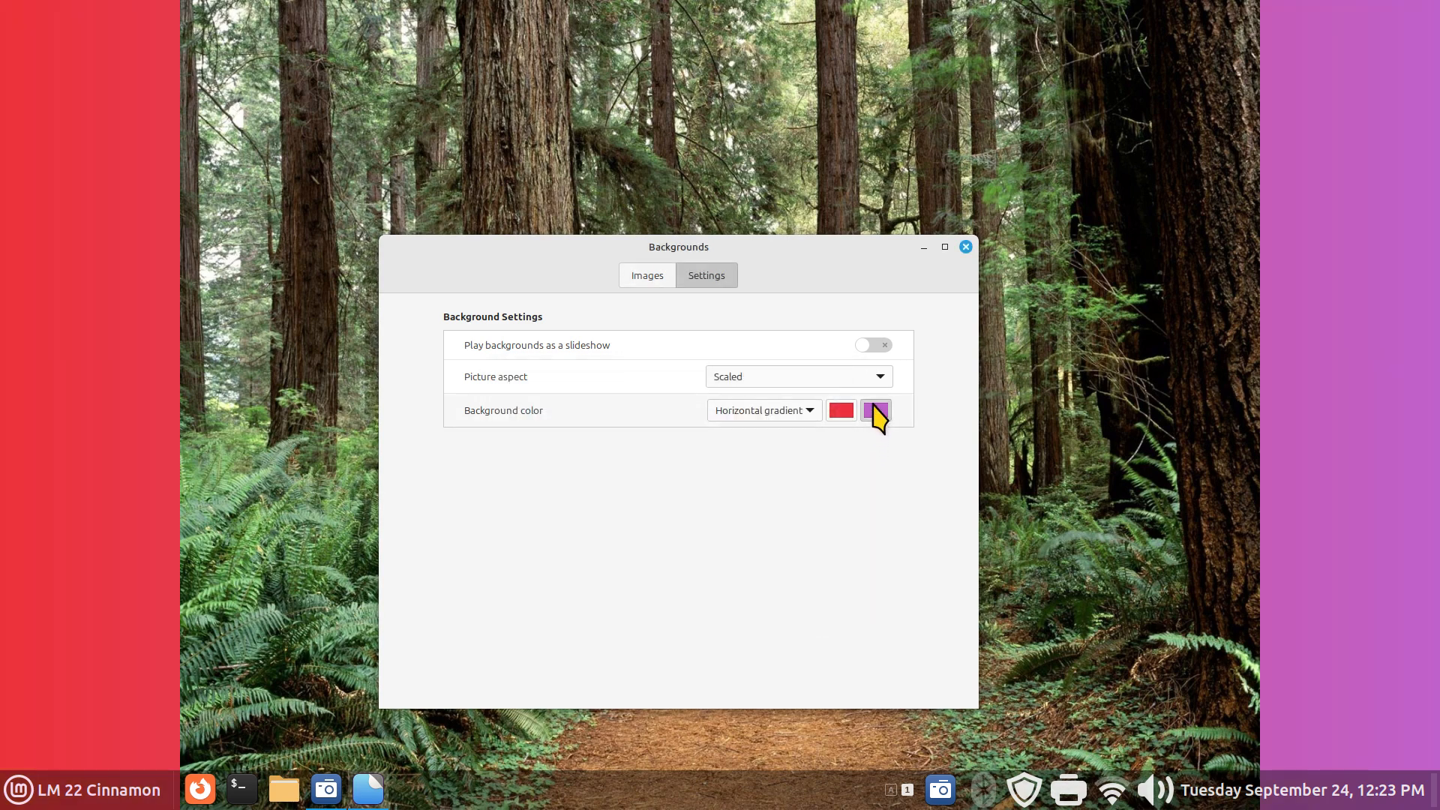
{"action": "left_click", "coordinate": [875, 410]}
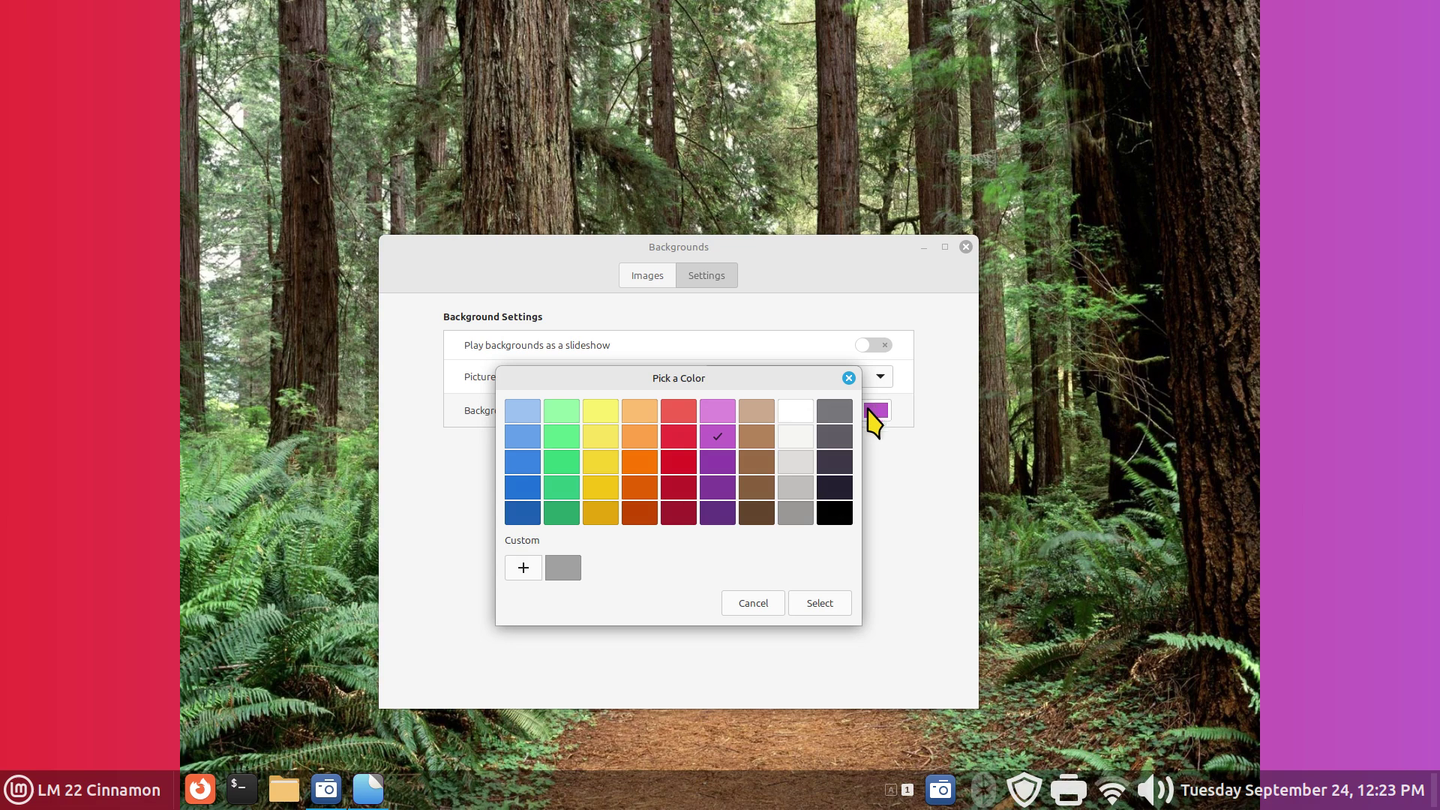
{"action": "left_click", "coordinate": [601, 426]}
{"action": "left_click", "coordinate": [819, 604]}
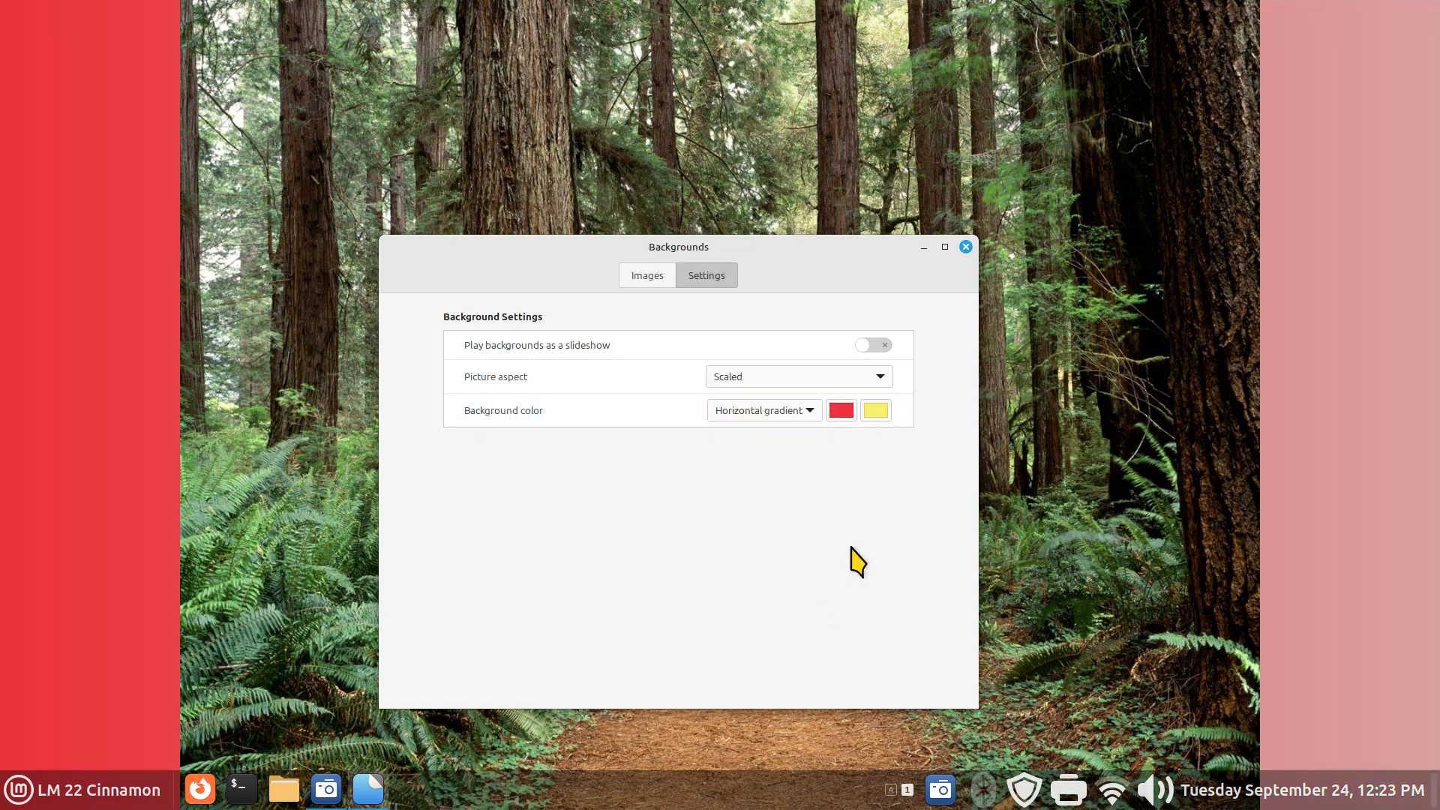
{"action": "left_click", "coordinate": [809, 410]}
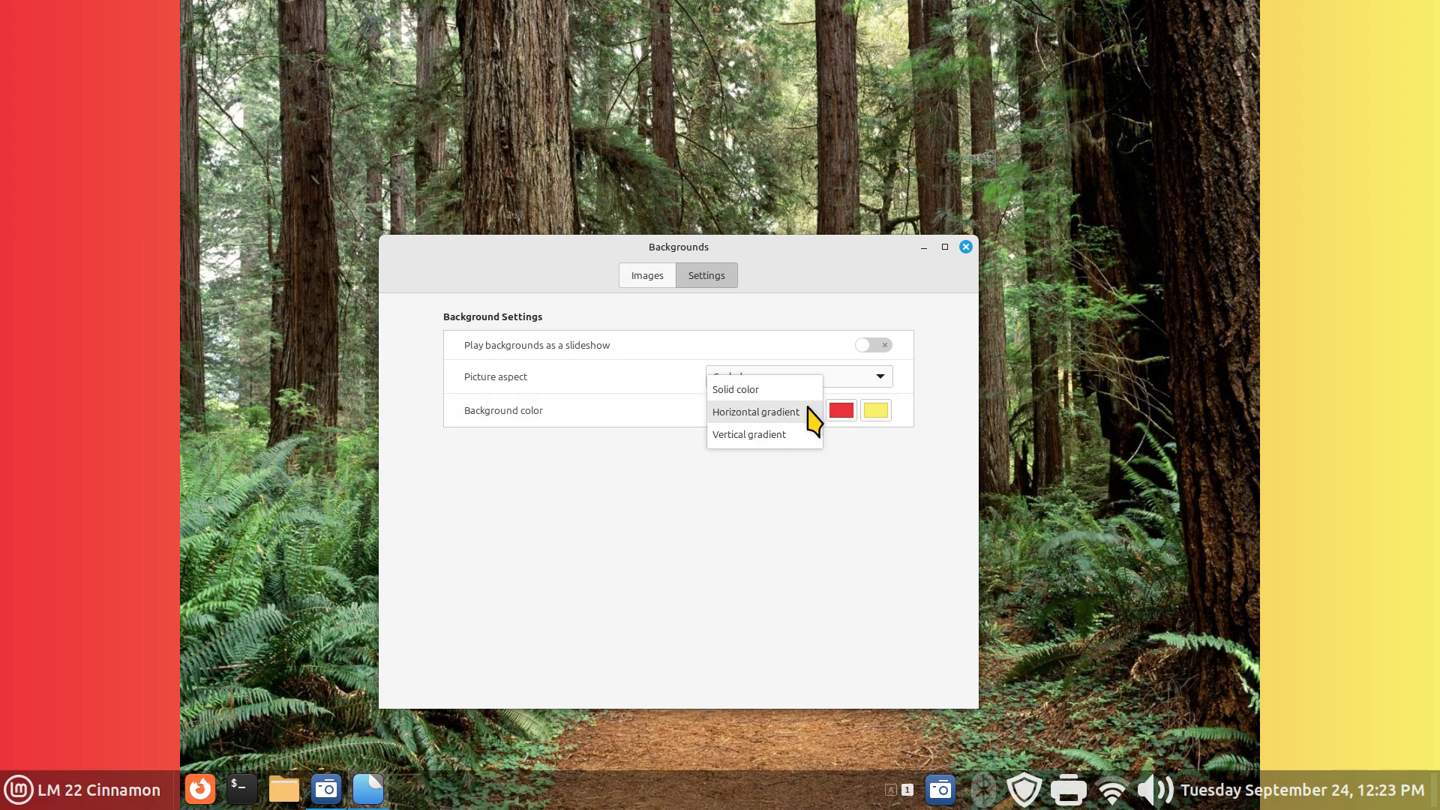
{"action": "left_click", "coordinate": [788, 438]}
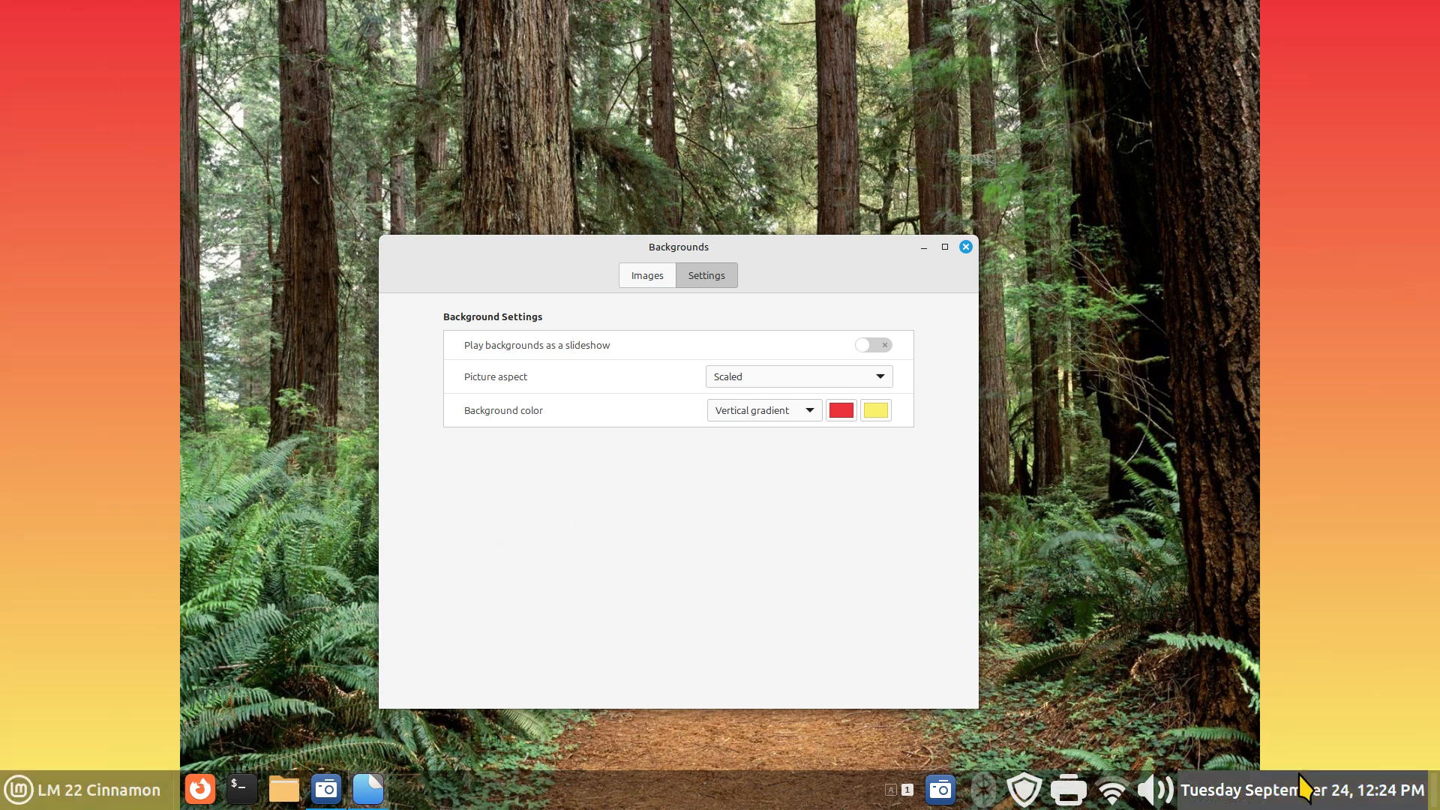
- Set the gradient colours to yellow for the first and red for the second
{"action": "left_click", "coordinate": [841, 412]}
{"action": "left_click", "coordinate": [599, 411]}
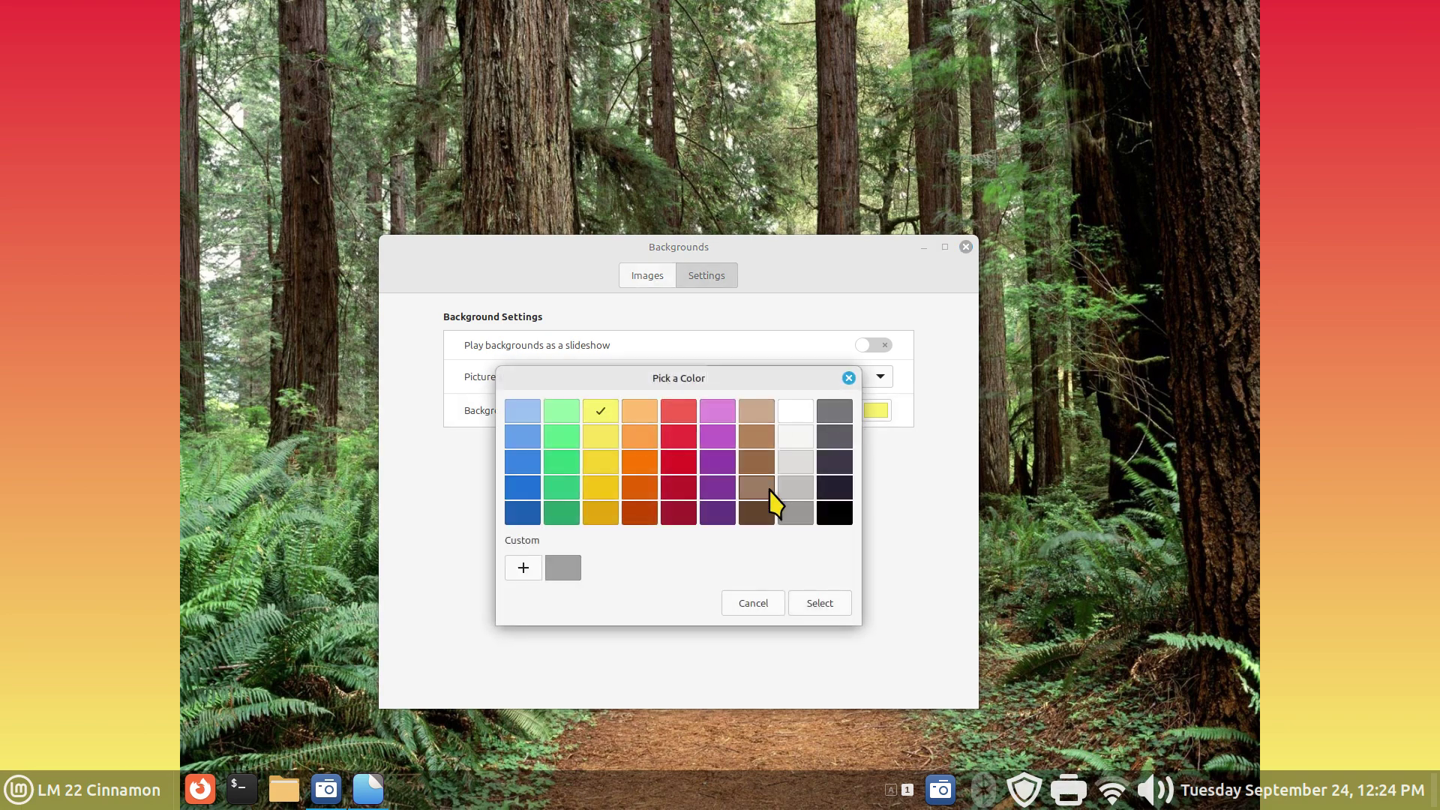
{"action": "left_click", "coordinate": [822, 604]}
{"action": "left_click", "coordinate": [875, 411]}
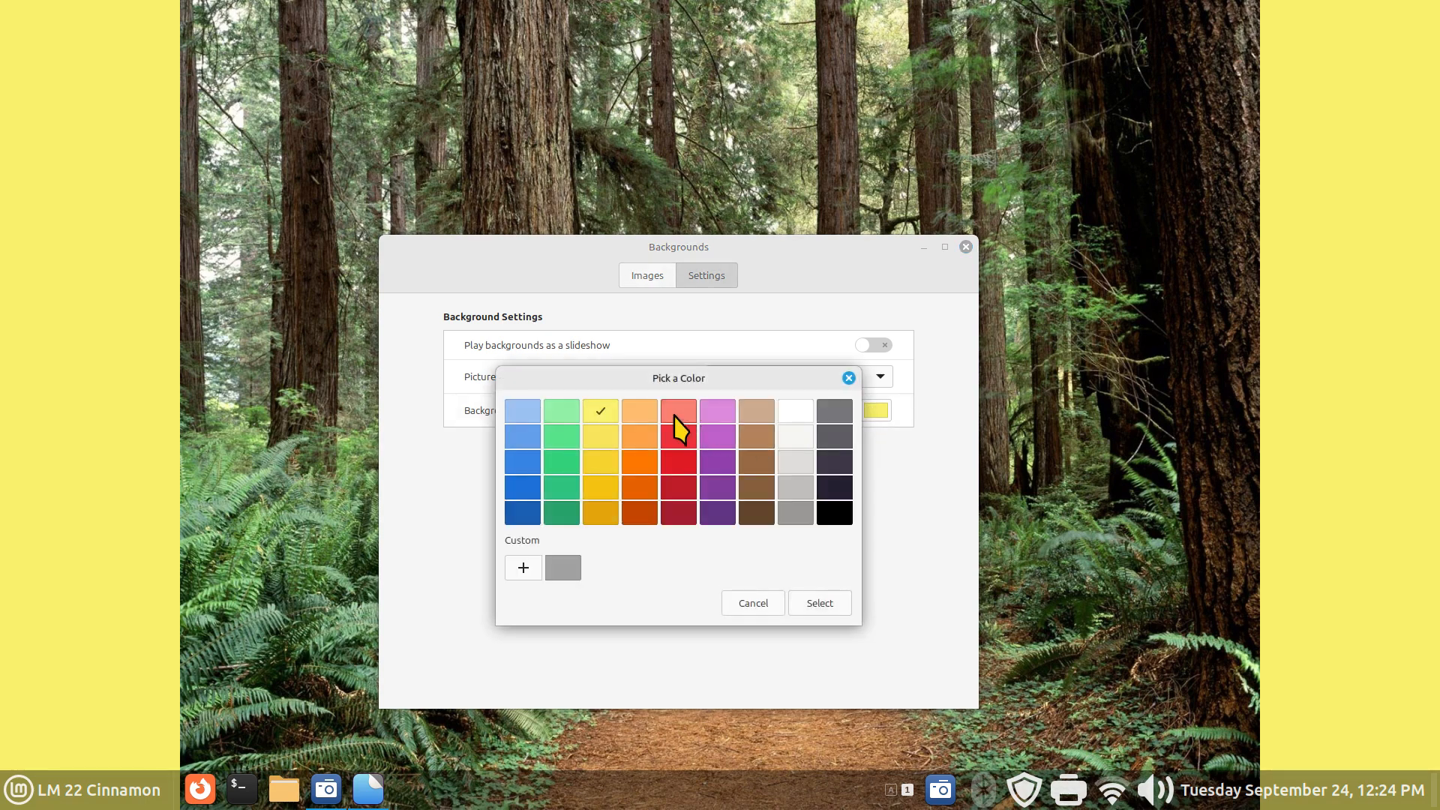
{"action": "left_click", "coordinate": [678, 443]}
{"action": "left_click", "coordinate": [820, 603]}
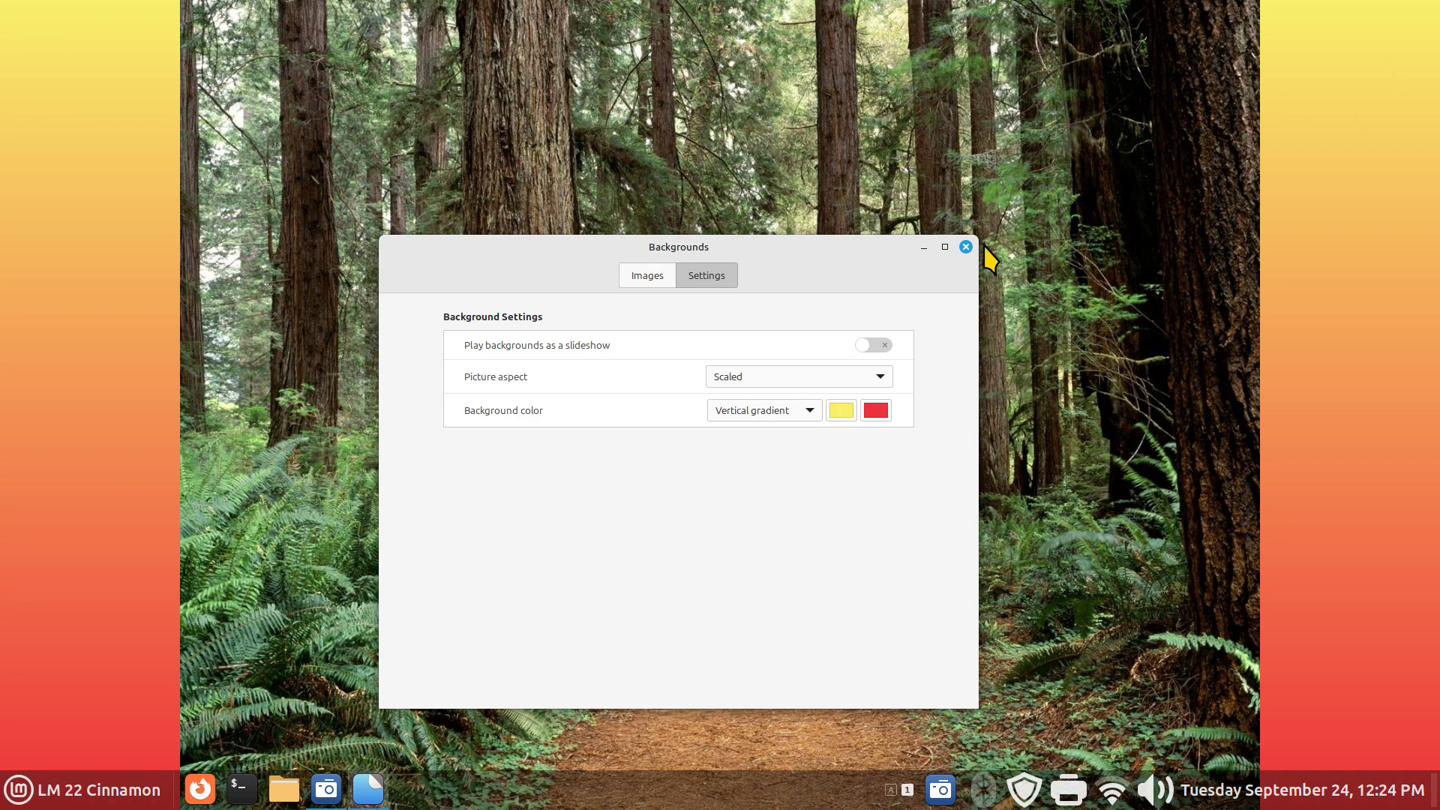
- Try the Stretched, Zoom and Spanned picture aspects, ending back on Zoom
{"action": "left_click", "coordinate": [768, 382]}
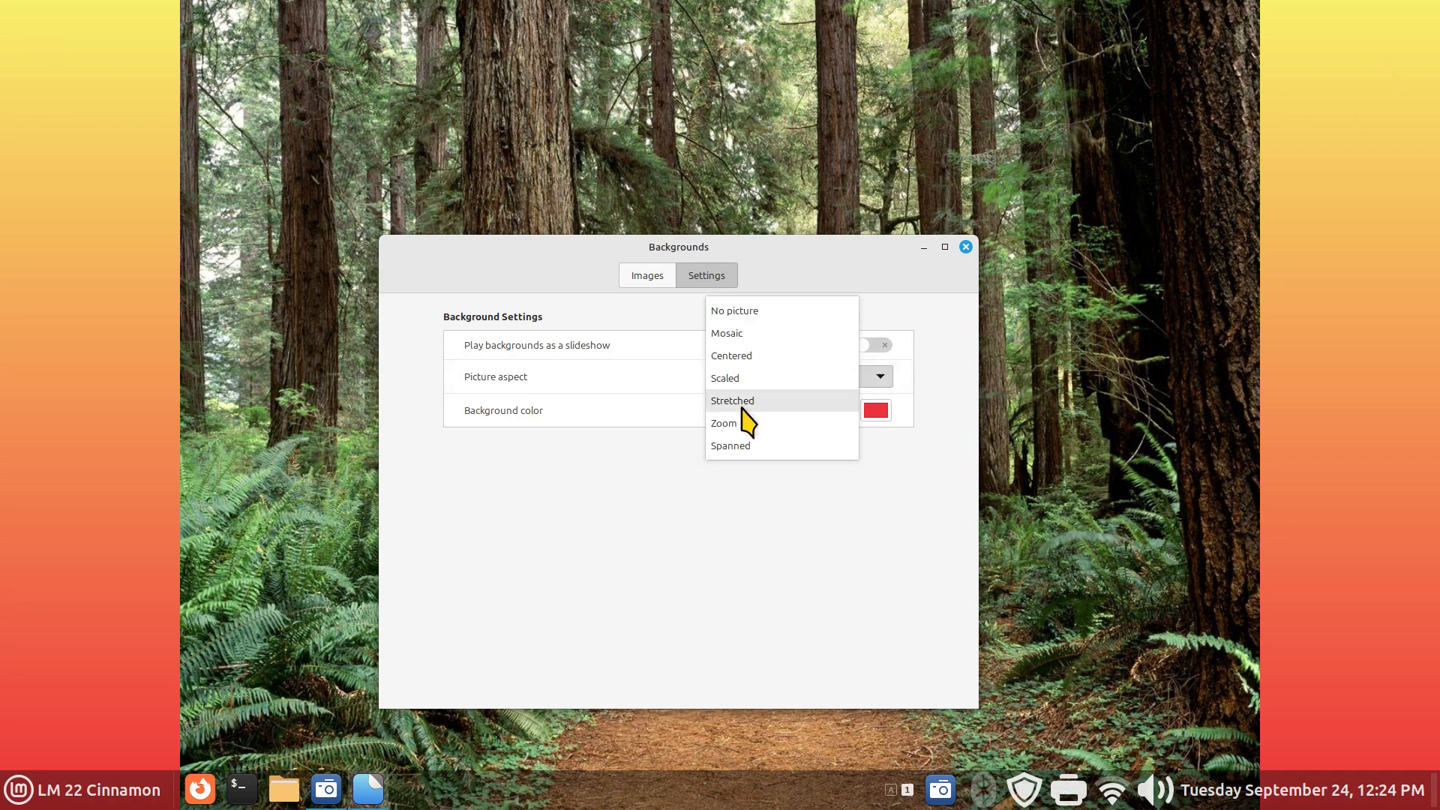
{"action": "left_click", "coordinate": [743, 414]}
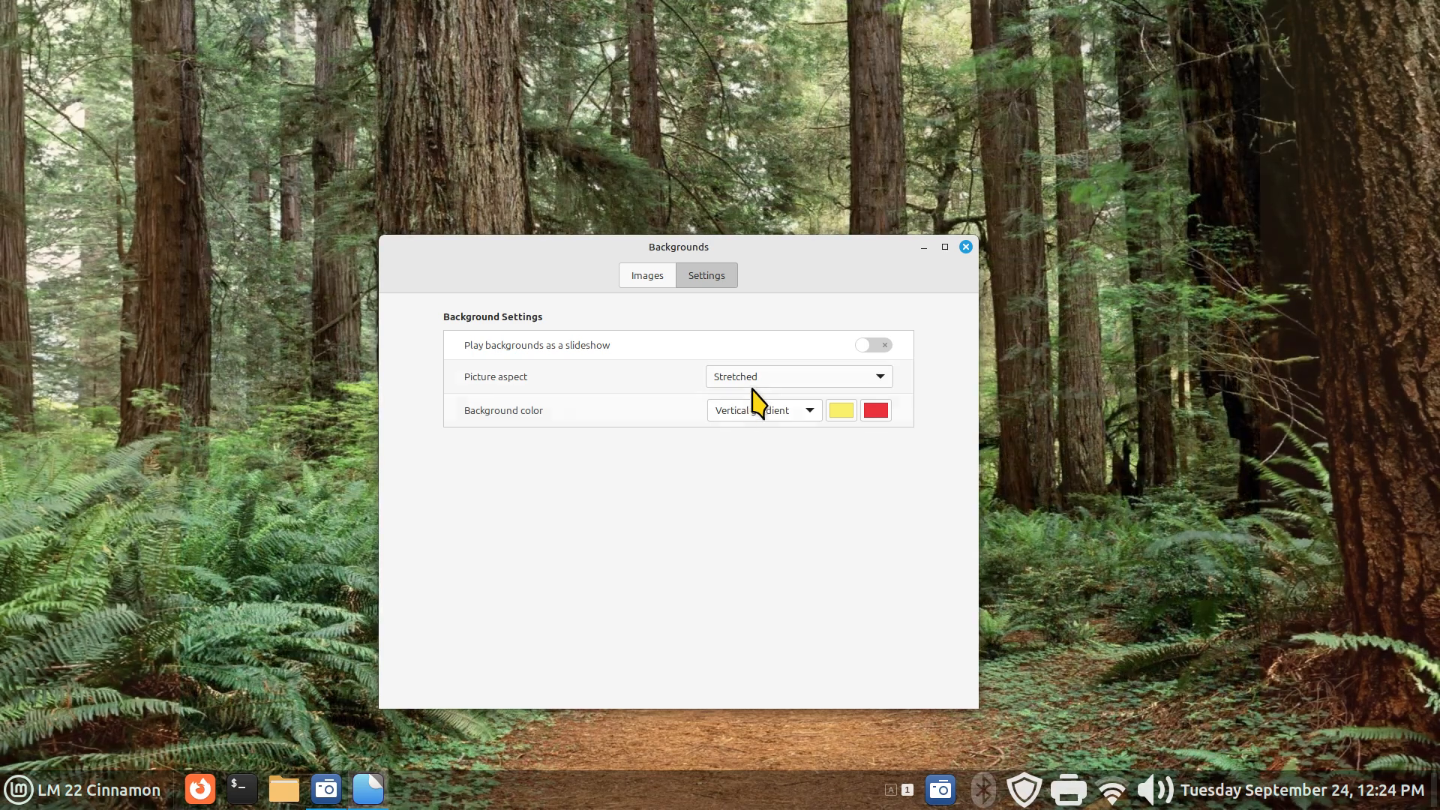
{"action": "left_click", "coordinate": [746, 382]}
{"action": "left_click", "coordinate": [757, 407]}
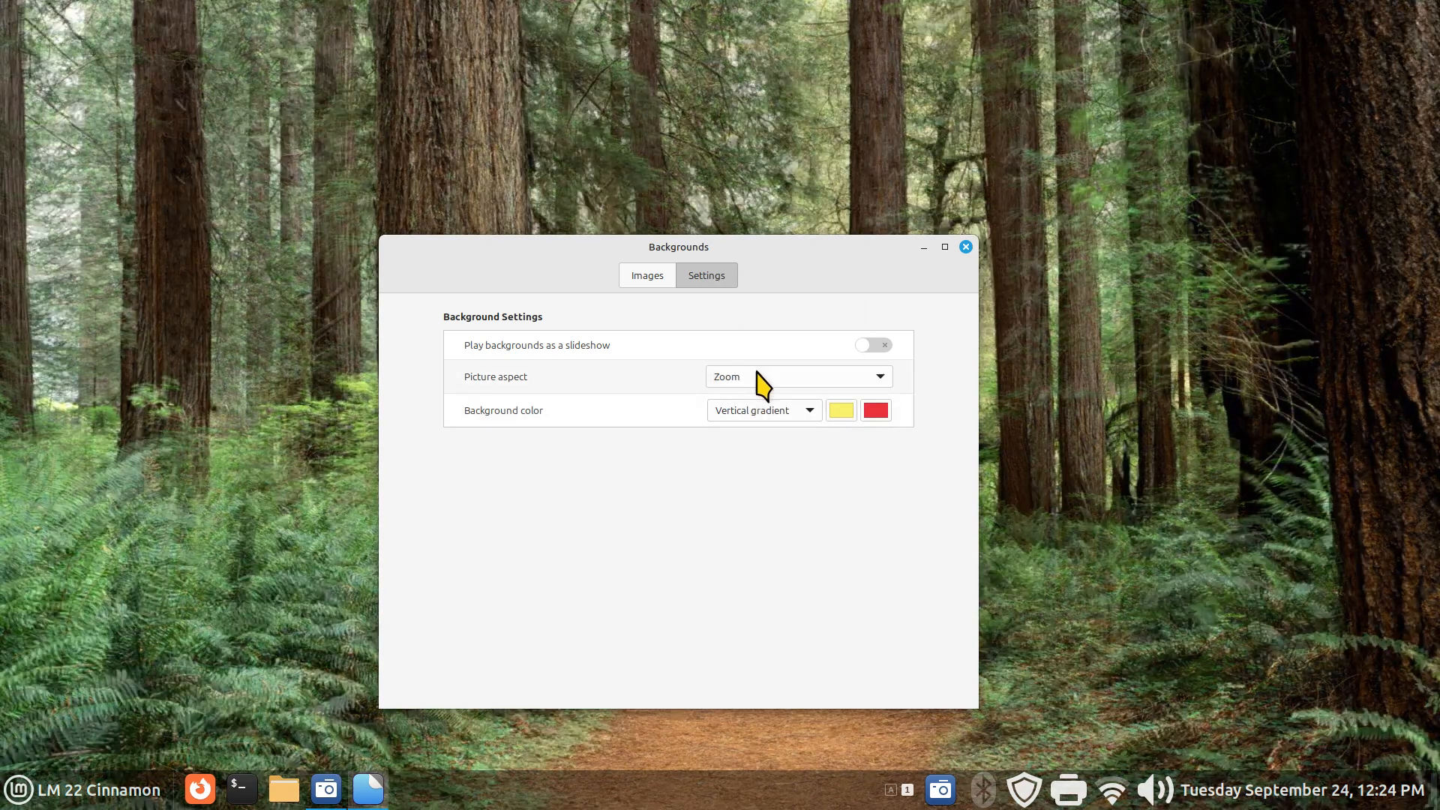
{"action": "left_click", "coordinate": [757, 383]}
{"action": "left_click", "coordinate": [756, 402]}
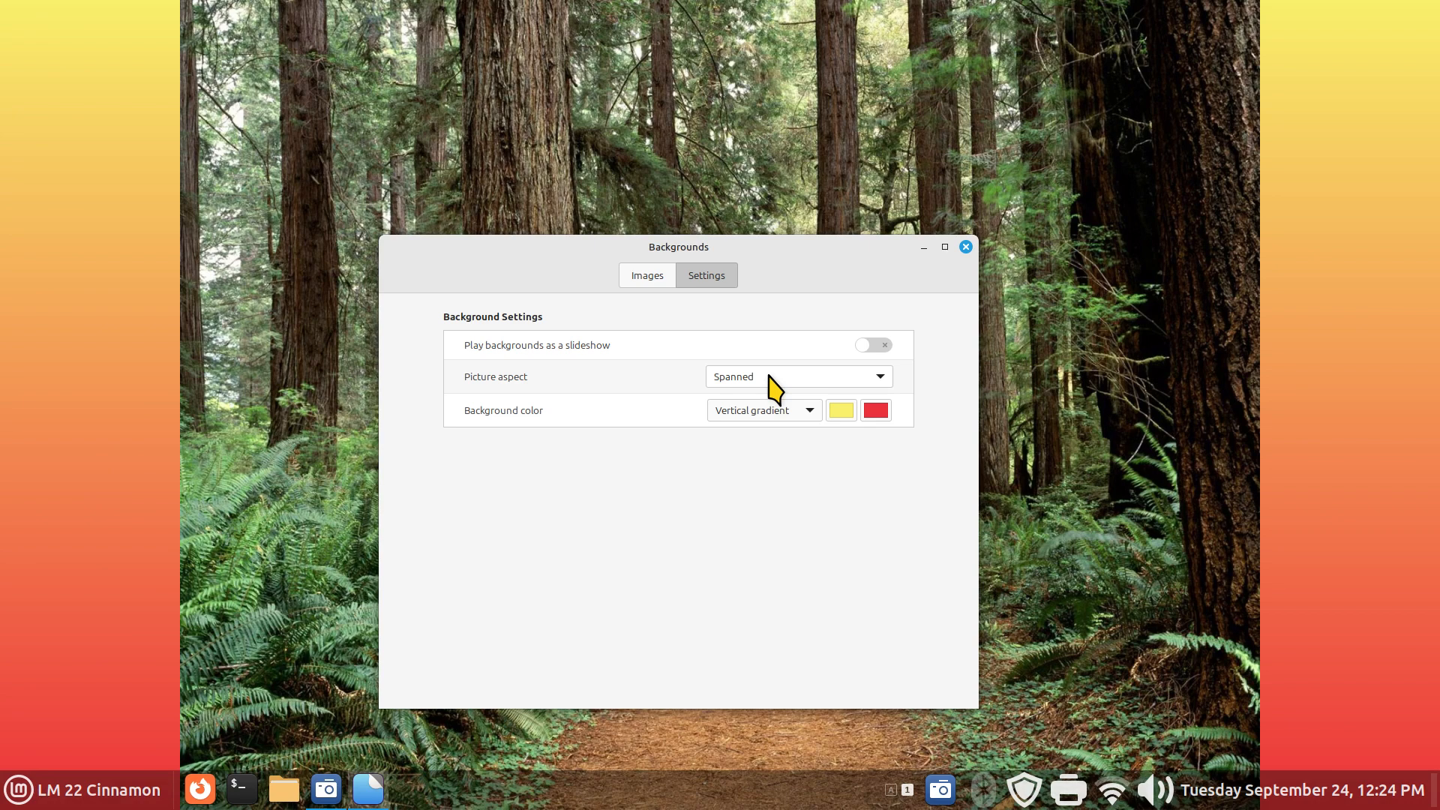
{"action": "left_click", "coordinate": [774, 378]}
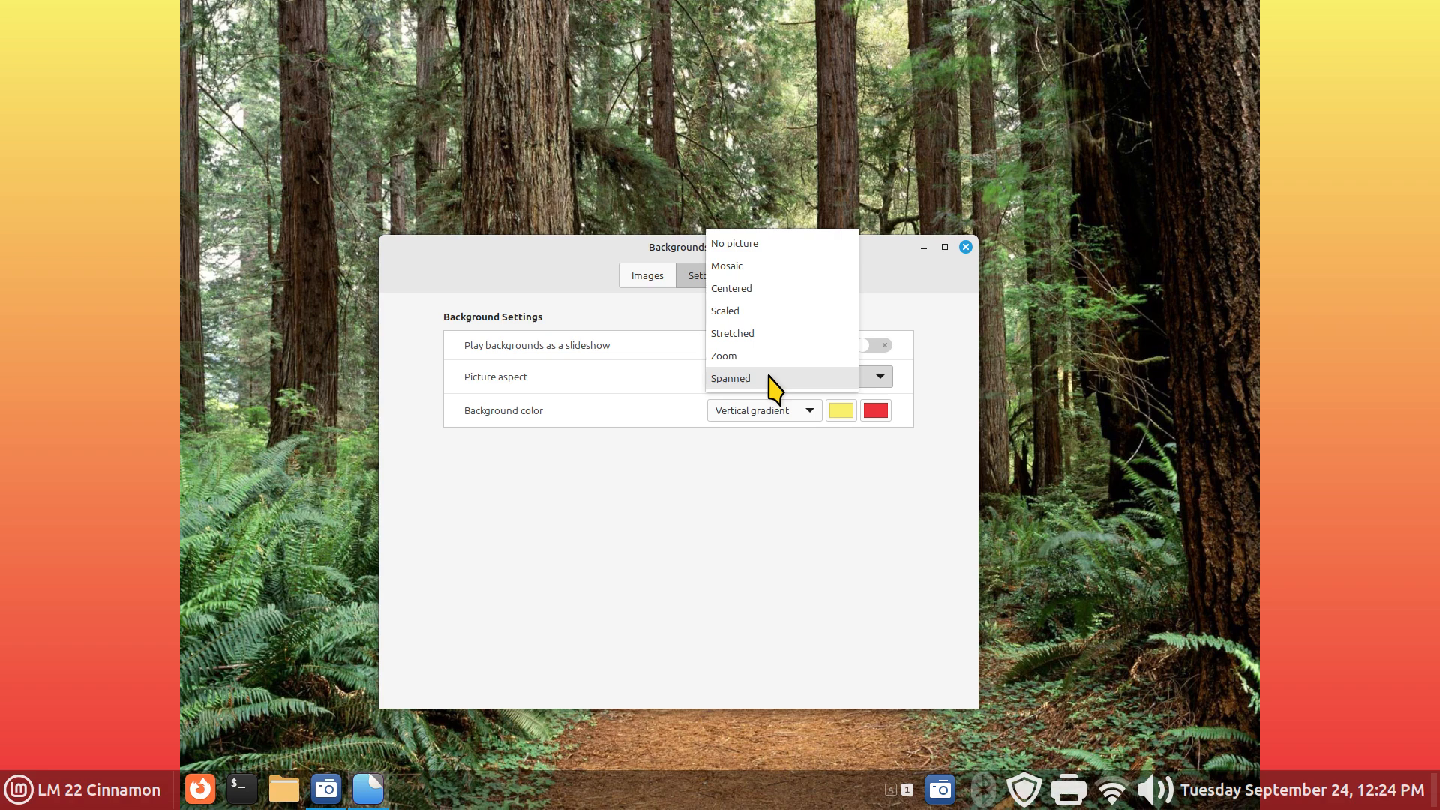
{"action": "left_click", "coordinate": [776, 357]}
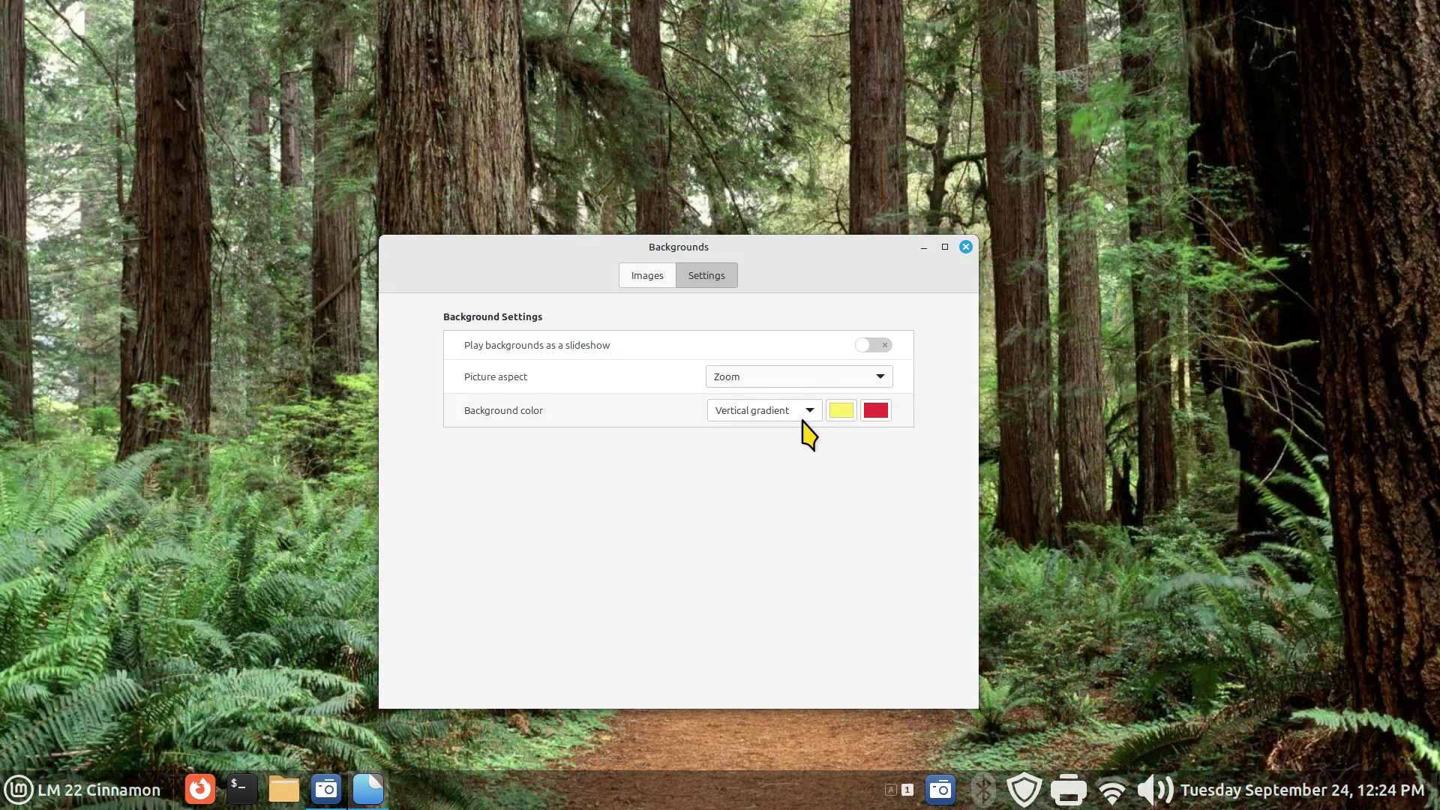
- Make the background a solid black colour and show the wallpaper Scaled
{"action": "left_click", "coordinate": [787, 409]}
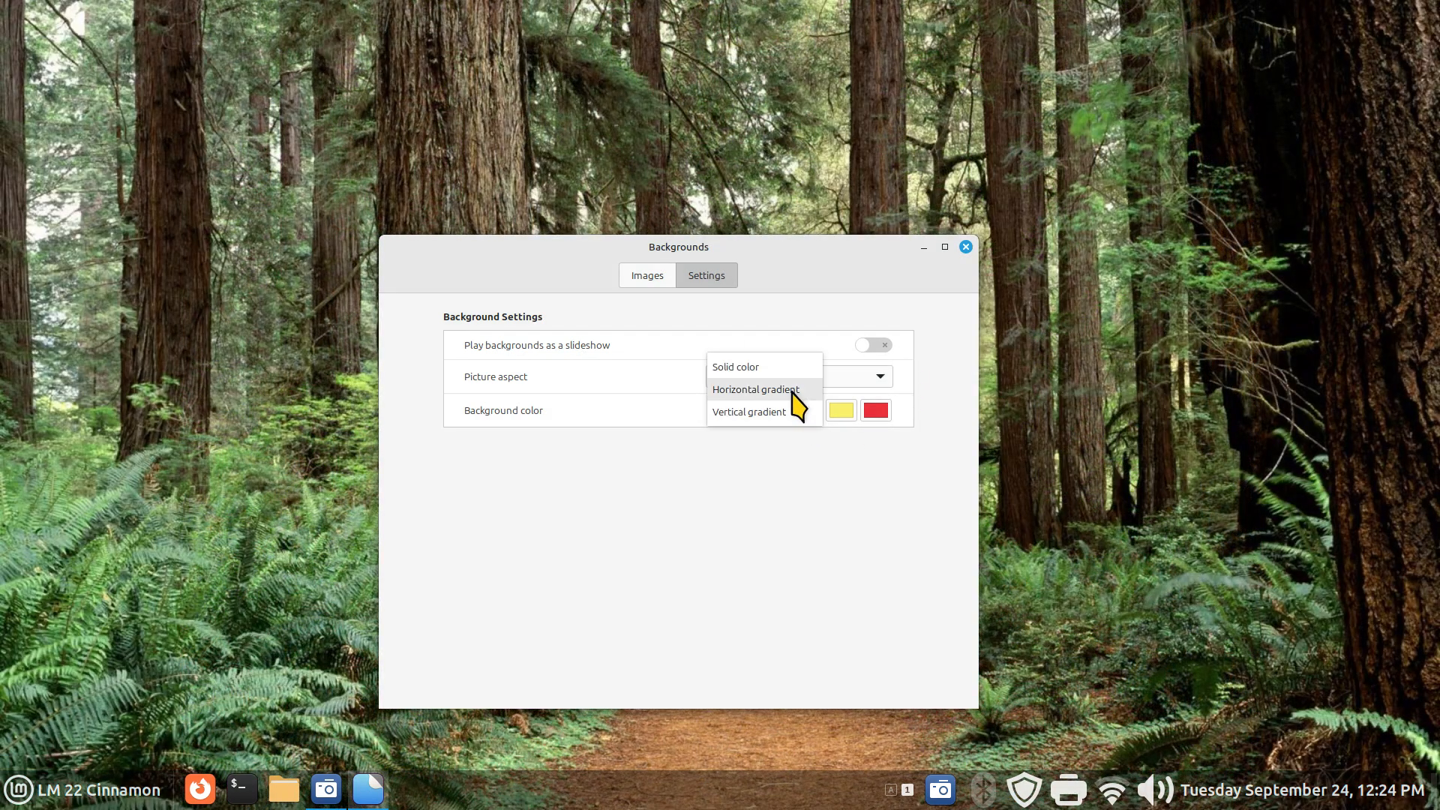
{"action": "left_click", "coordinate": [788, 381]}
{"action": "left_click", "coordinate": [878, 412]}
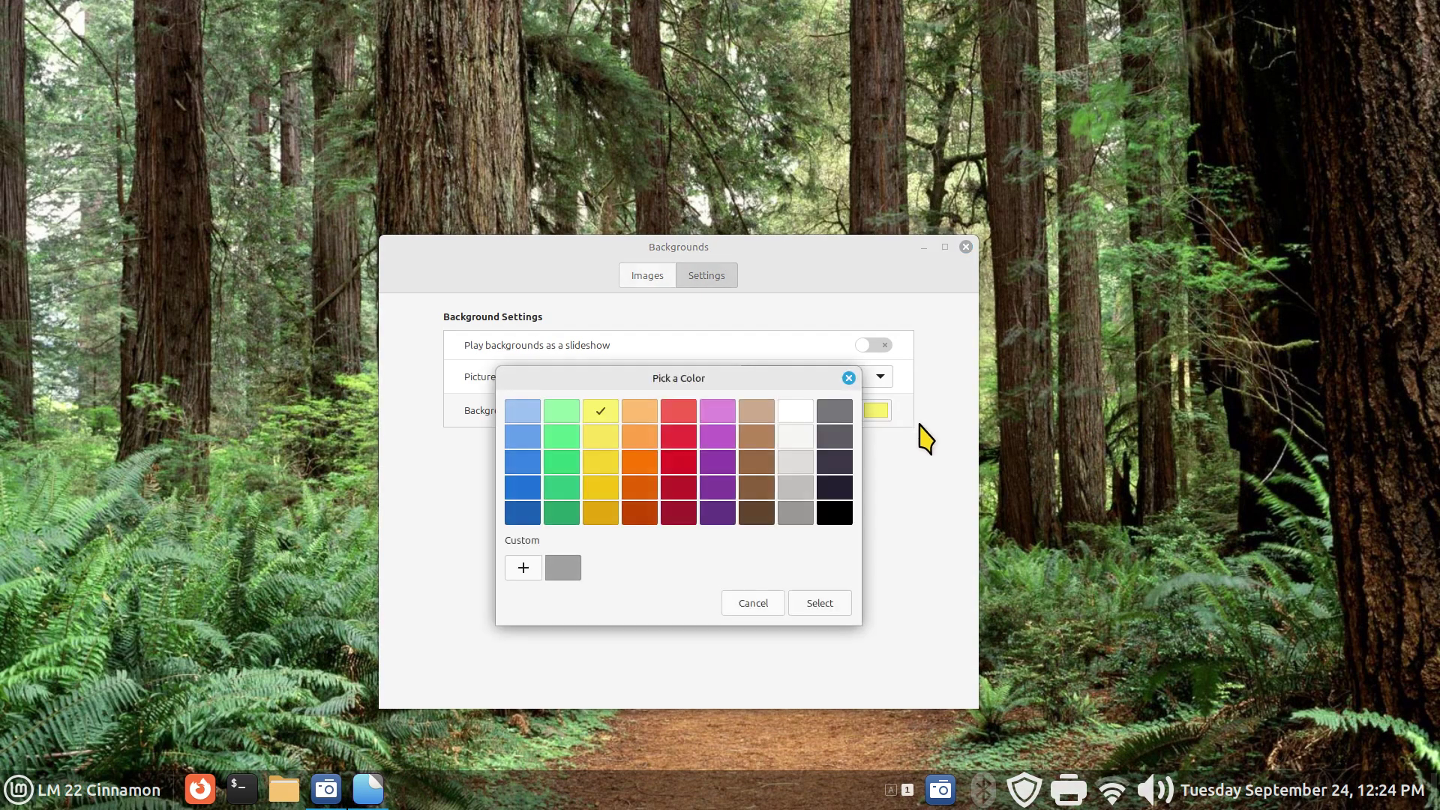
{"action": "left_click", "coordinate": [833, 513]}
{"action": "left_click", "coordinate": [819, 604]}
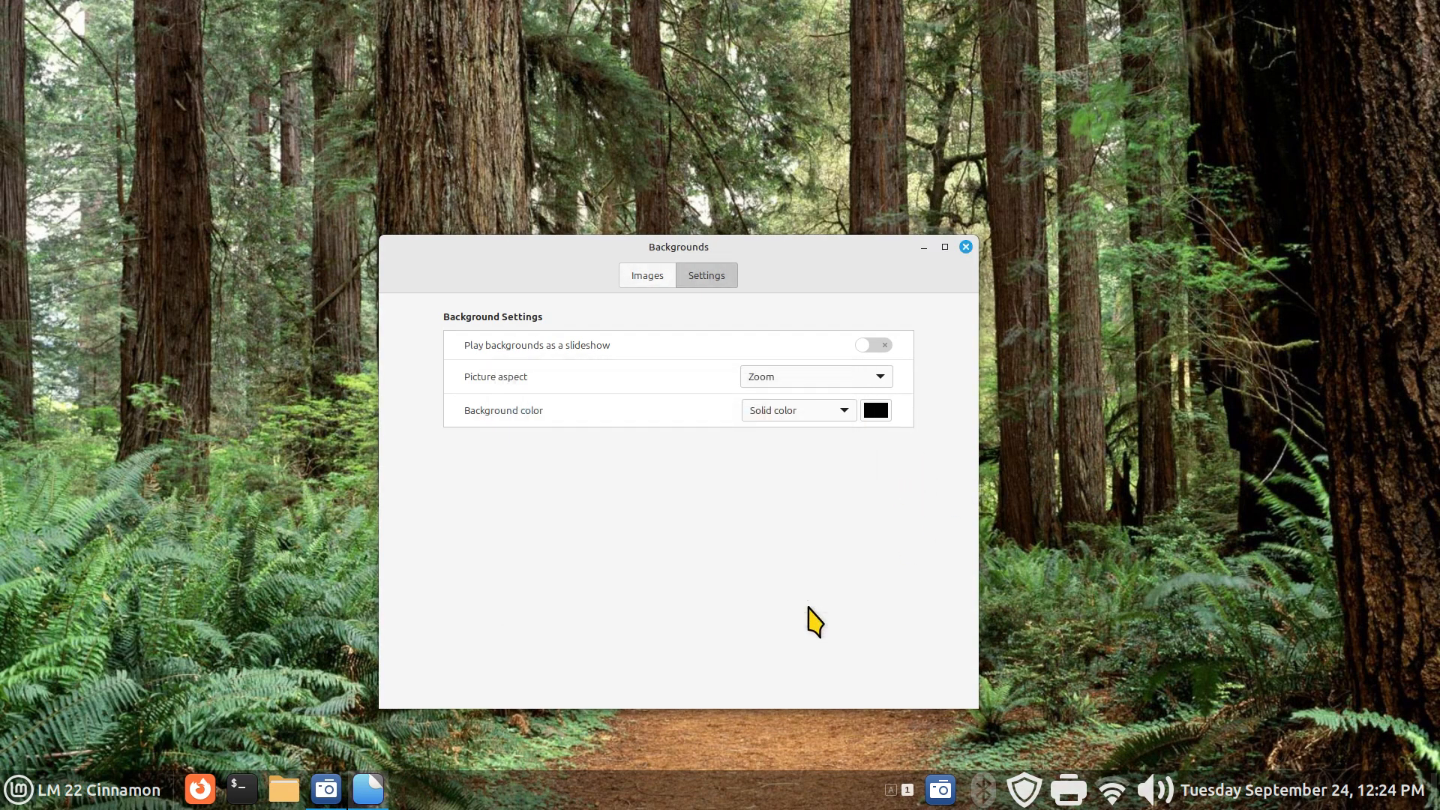
{"action": "left_click", "coordinate": [882, 384]}
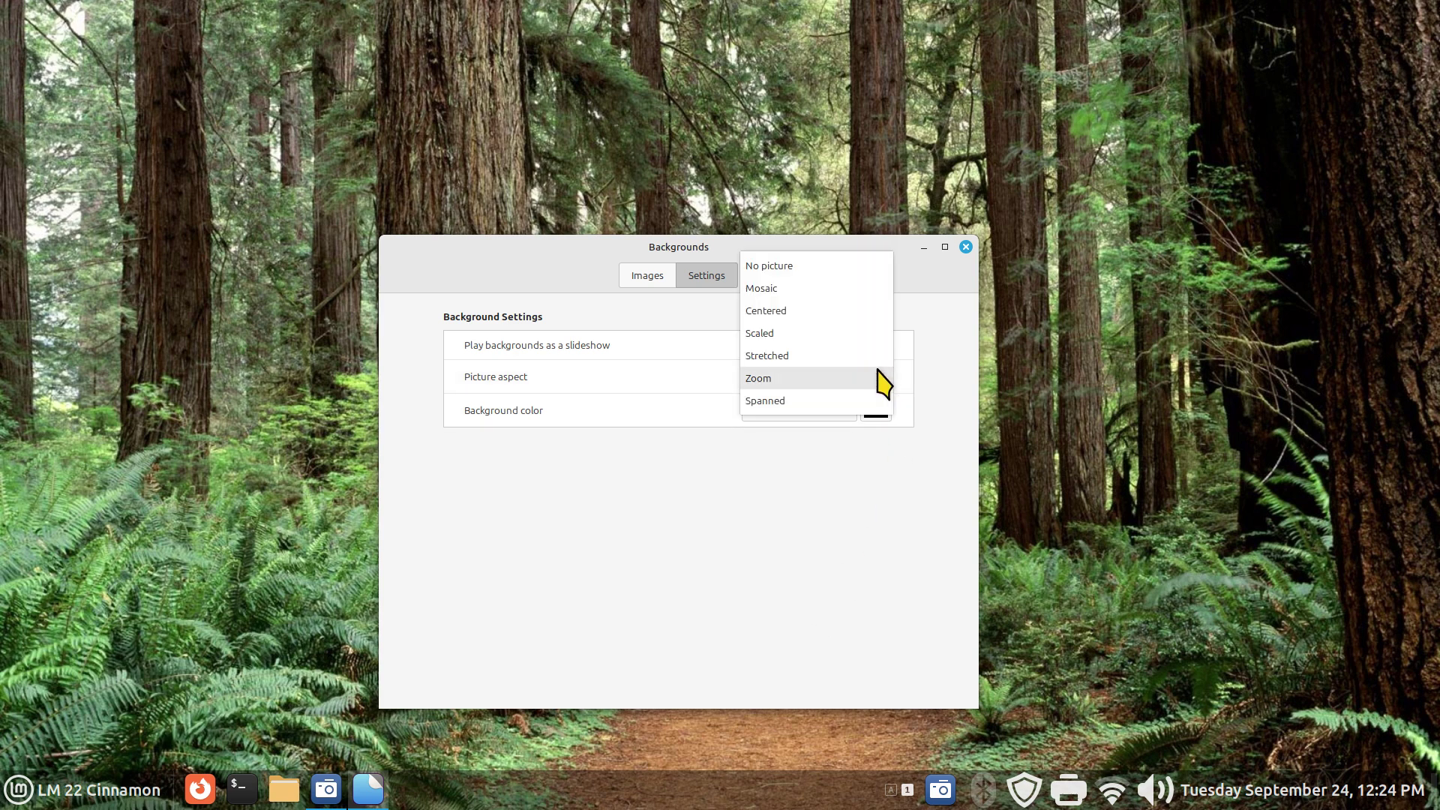
{"action": "left_click", "coordinate": [876, 332]}
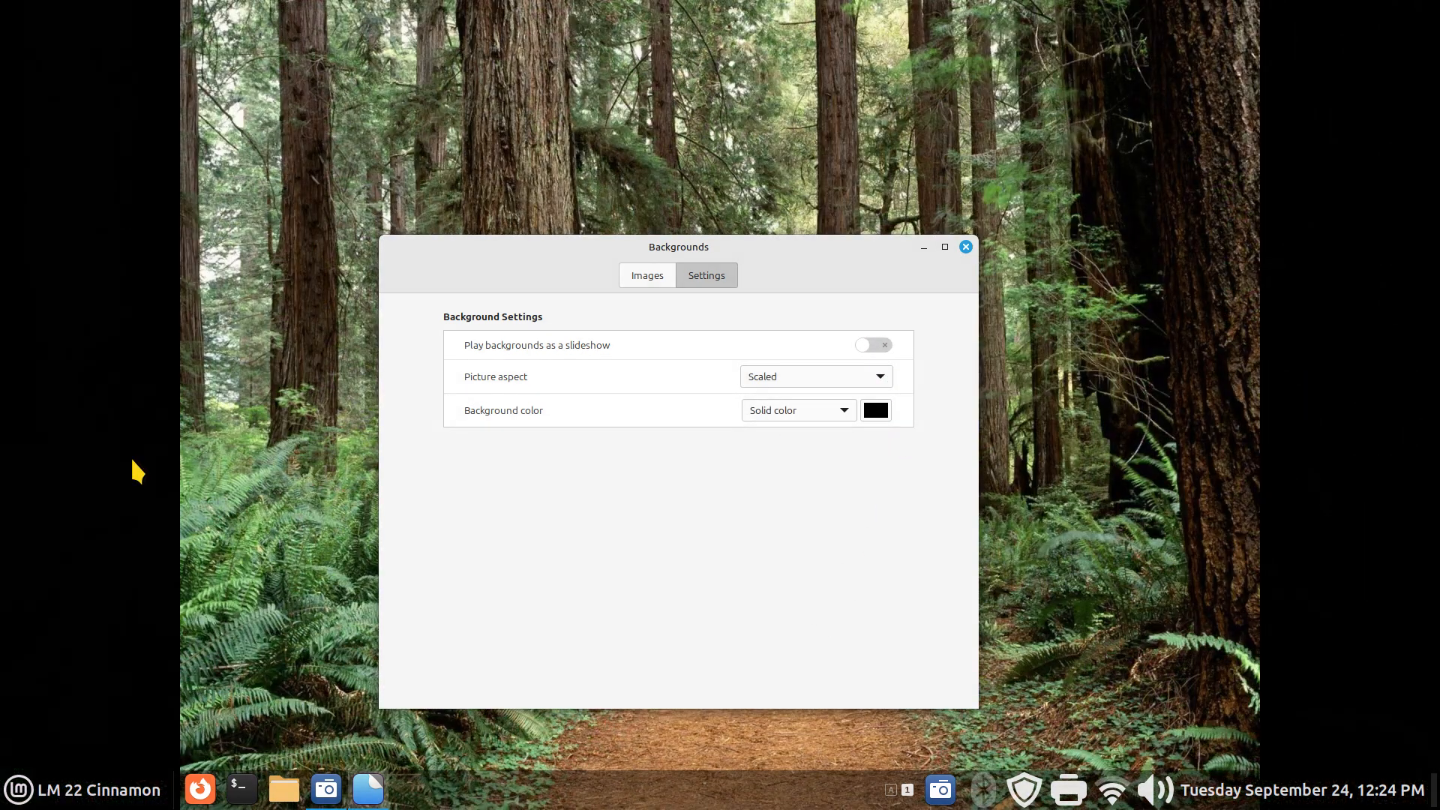
- Switch the solid background colour to white, then back to black
{"action": "left_click", "coordinate": [874, 411]}
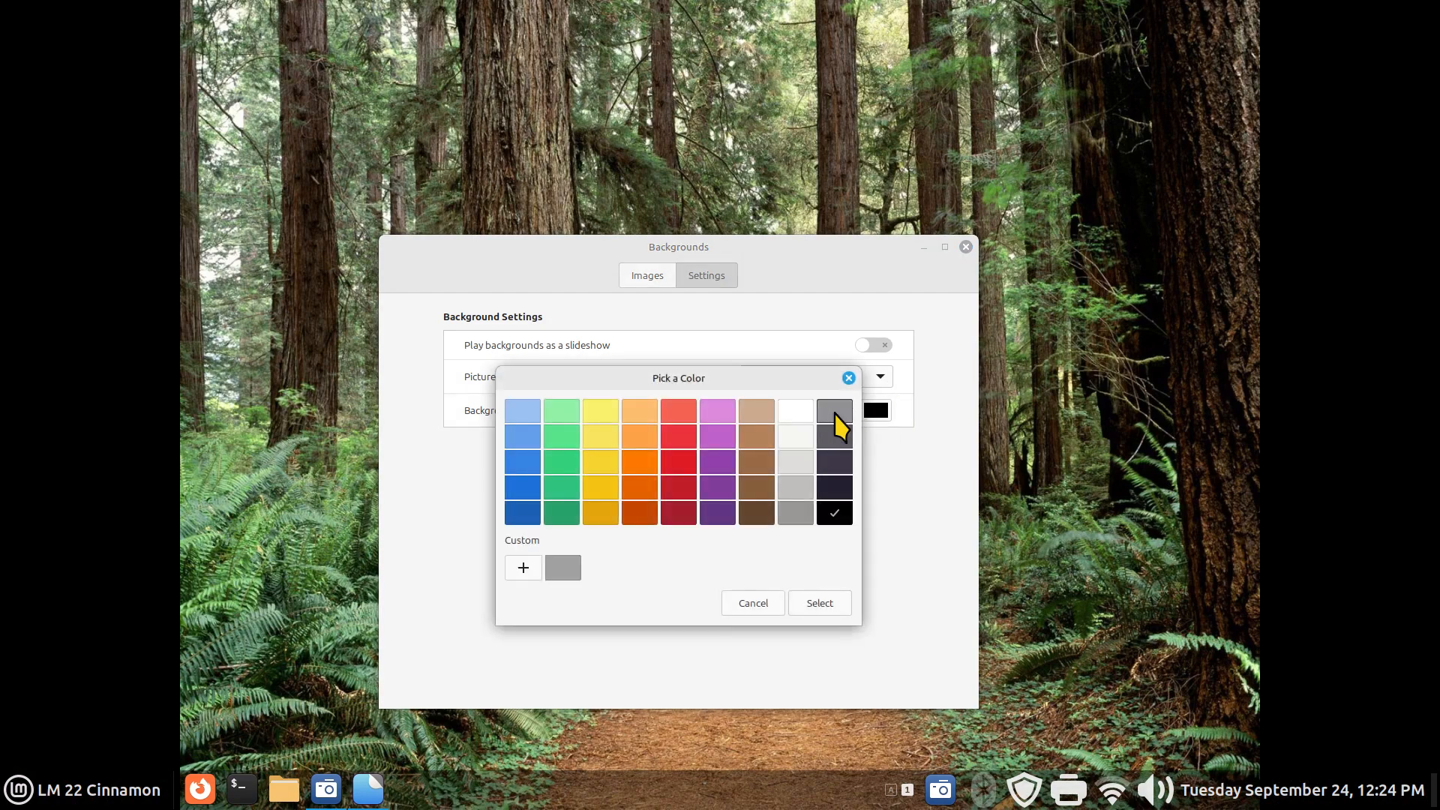
{"action": "left_click", "coordinate": [796, 413]}
{"action": "left_click", "coordinate": [825, 603]}
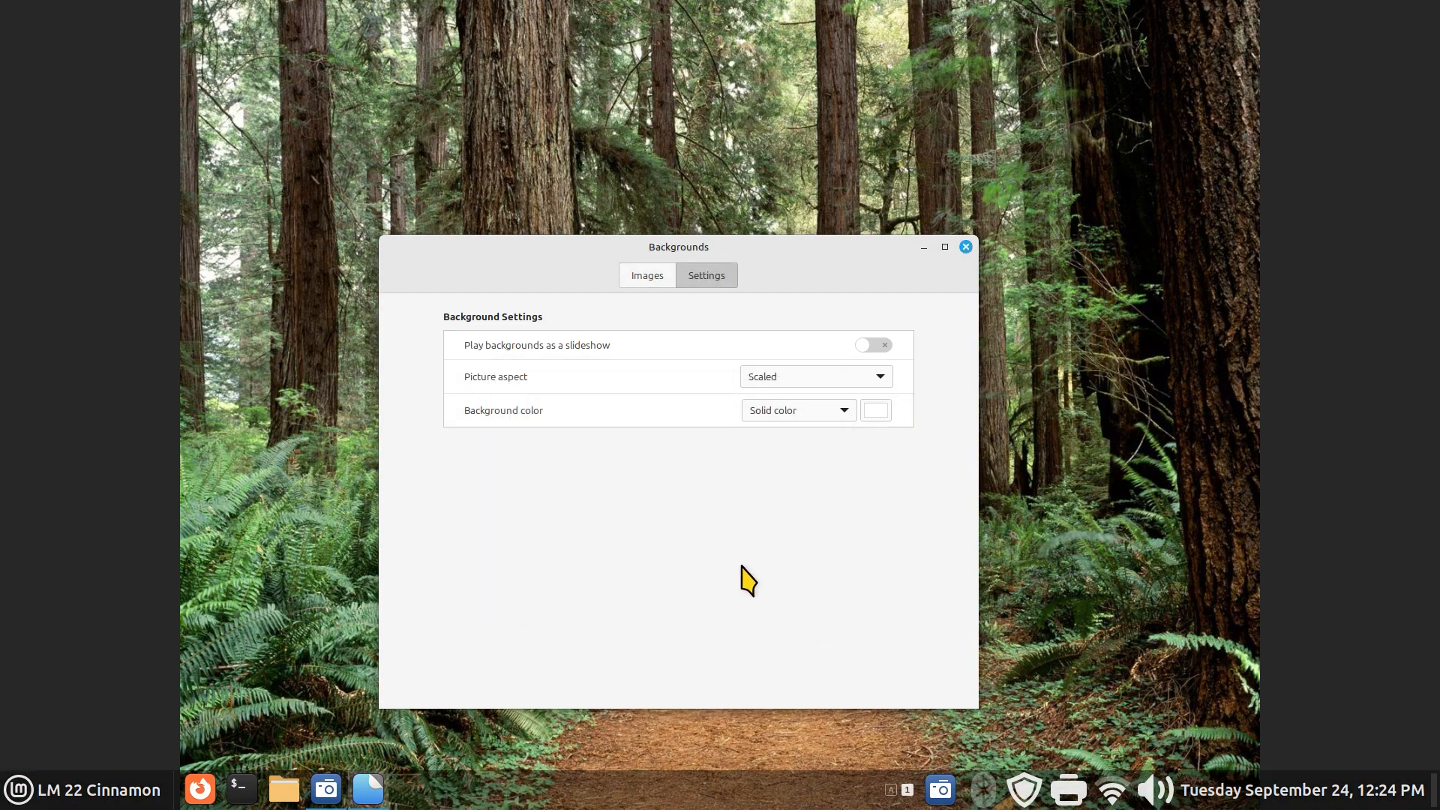
{"action": "left_click", "coordinate": [875, 412]}
{"action": "left_click", "coordinate": [835, 513]}
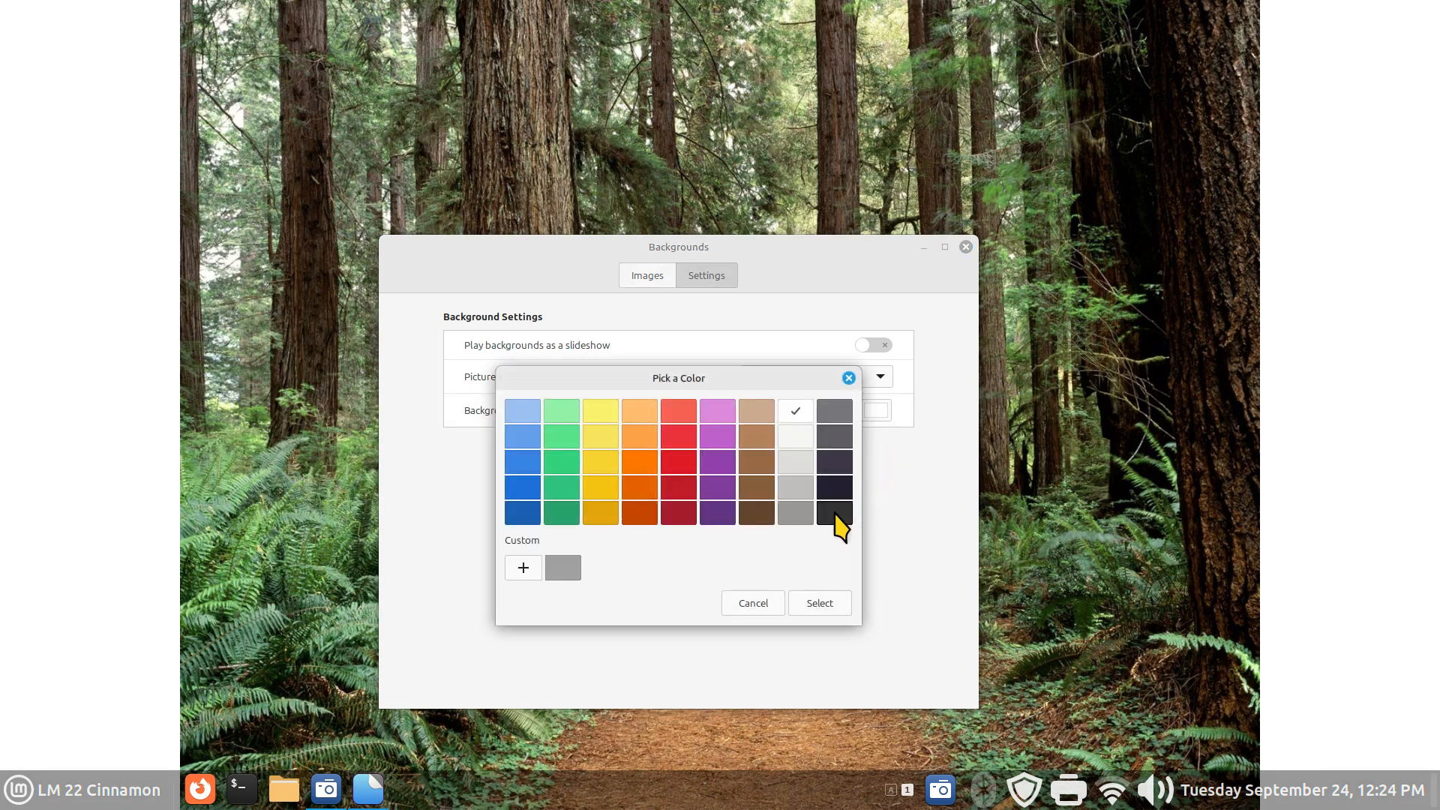
{"action": "left_click", "coordinate": [825, 606]}
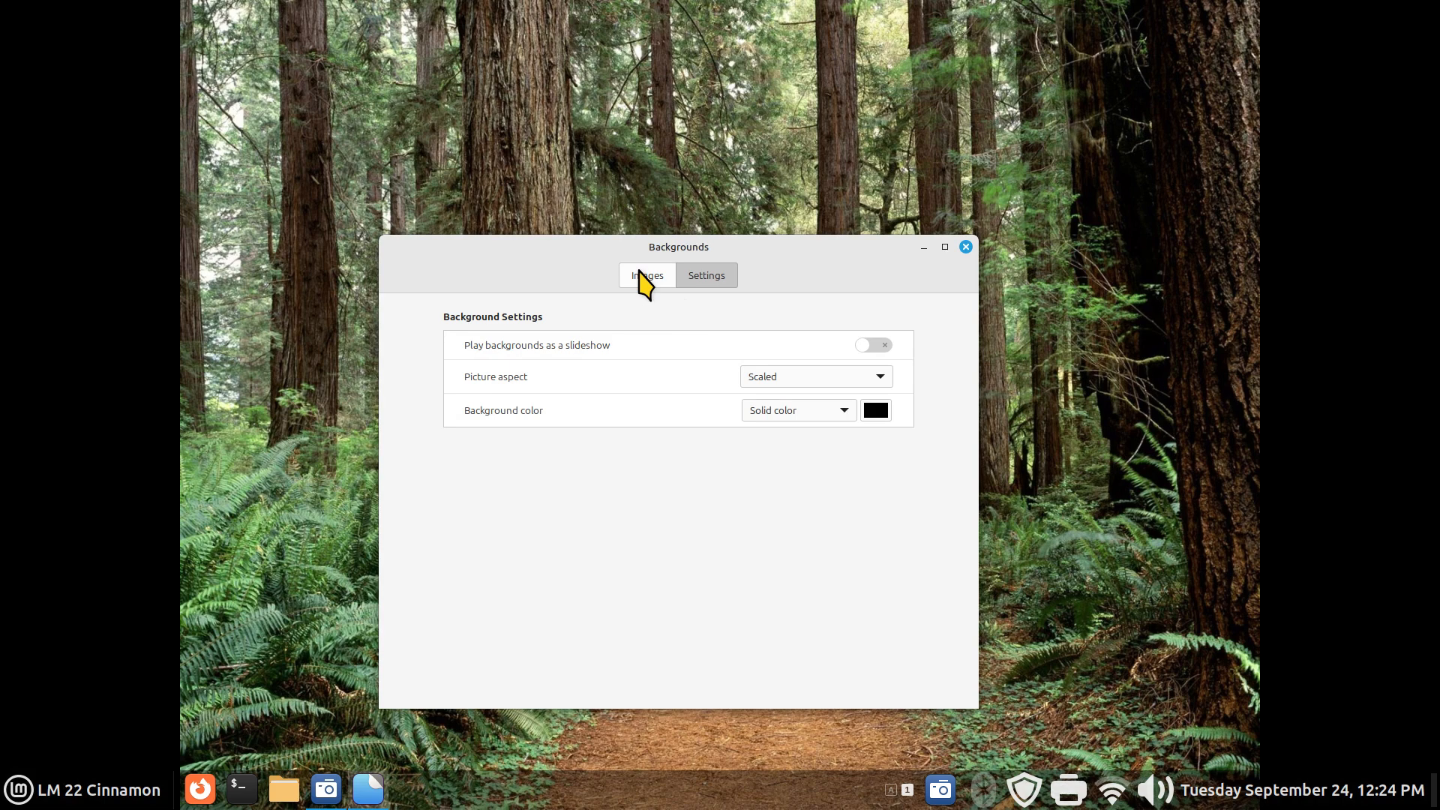
- Choose the autumn forest 4196.jpg from the Test folder as wallpaper
{"action": "left_click", "coordinate": [644, 275]}
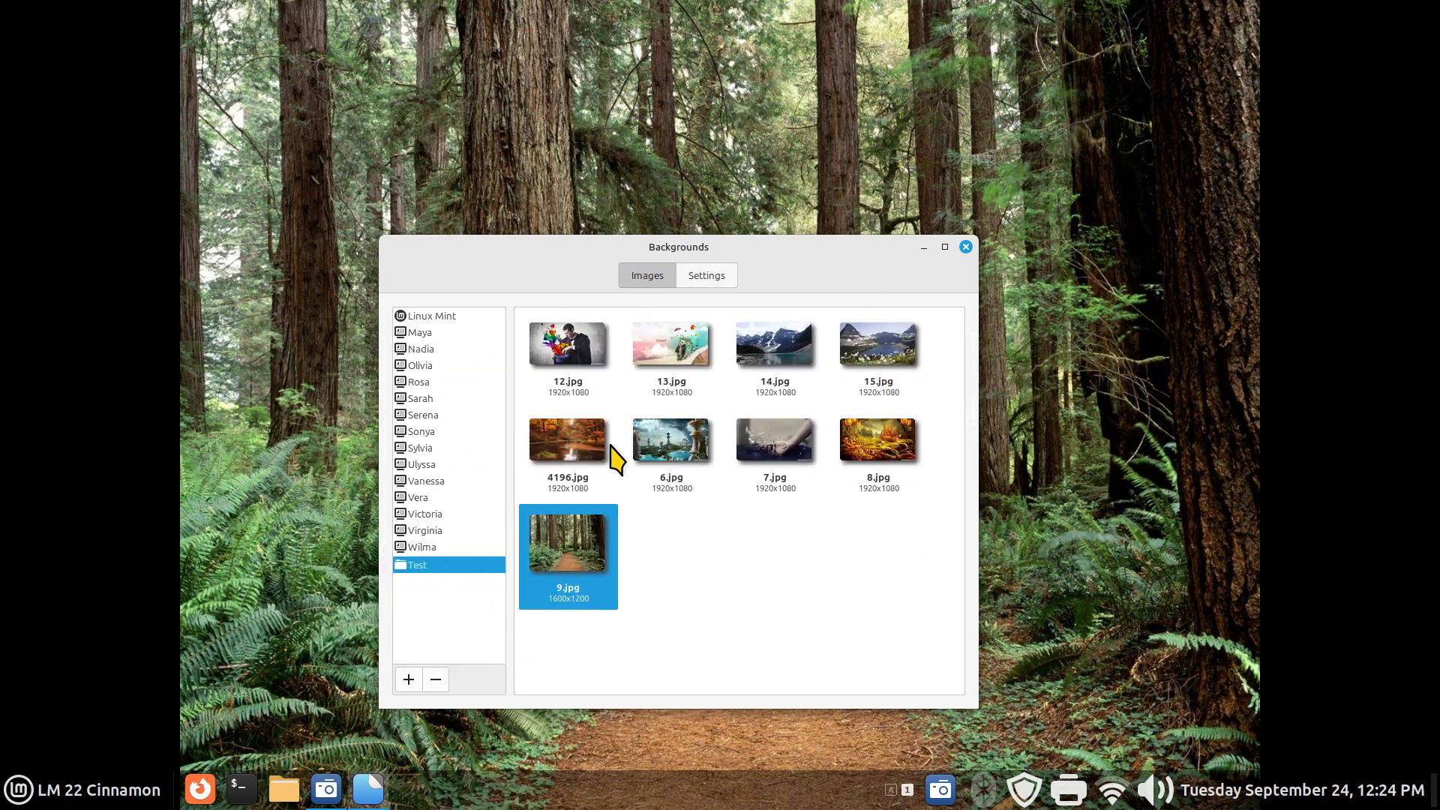
{"action": "left_click", "coordinate": [568, 451]}
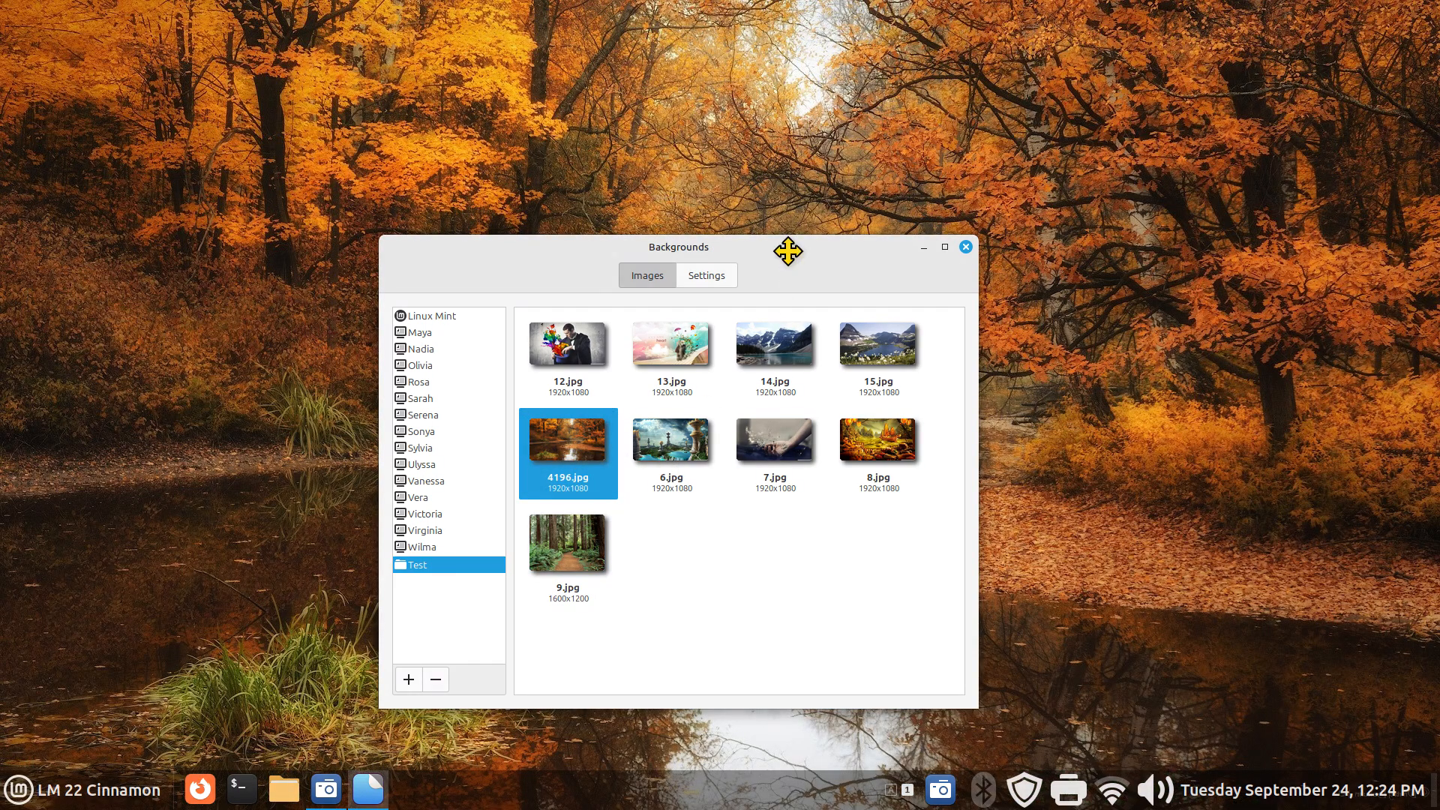
{"action": "left_click_drag", "start_coordinate": [799, 249], "coordinate": [713, 146]}
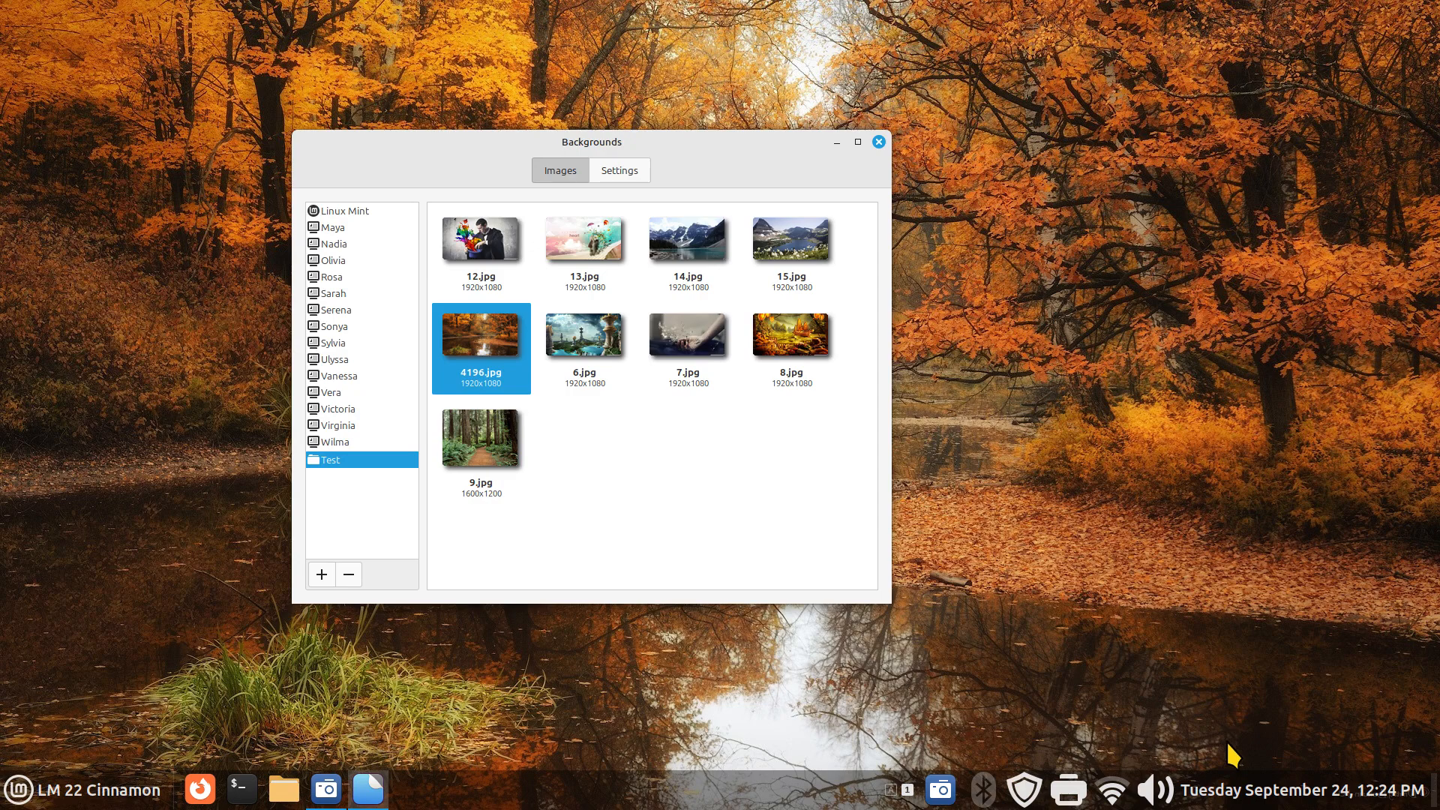
- Check the calendar popup and the Settings page, then return to the Images grid
{"action": "left_click", "coordinate": [1246, 789]}
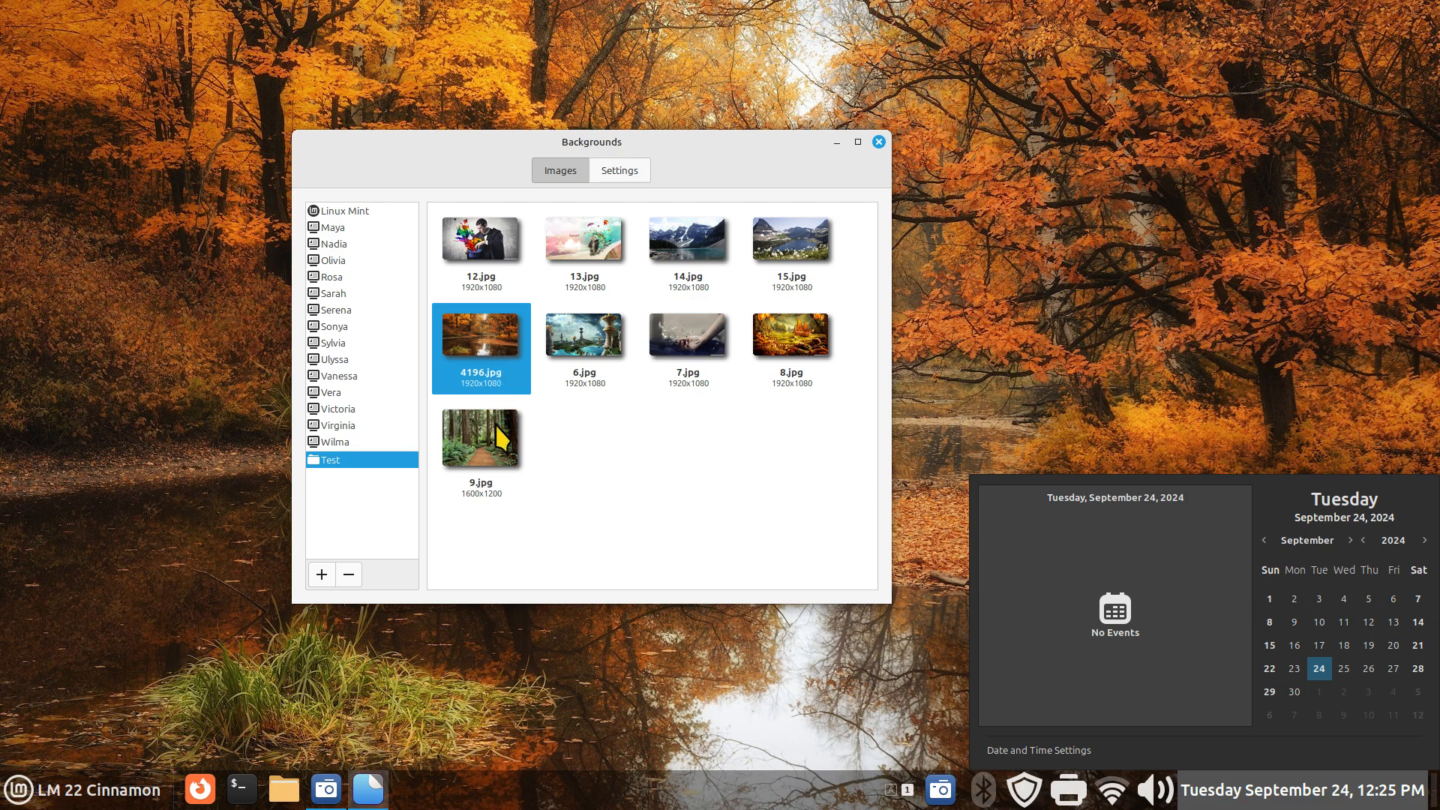
{"action": "left_click", "coordinate": [607, 174]}
{"action": "left_click", "coordinate": [636, 172]}
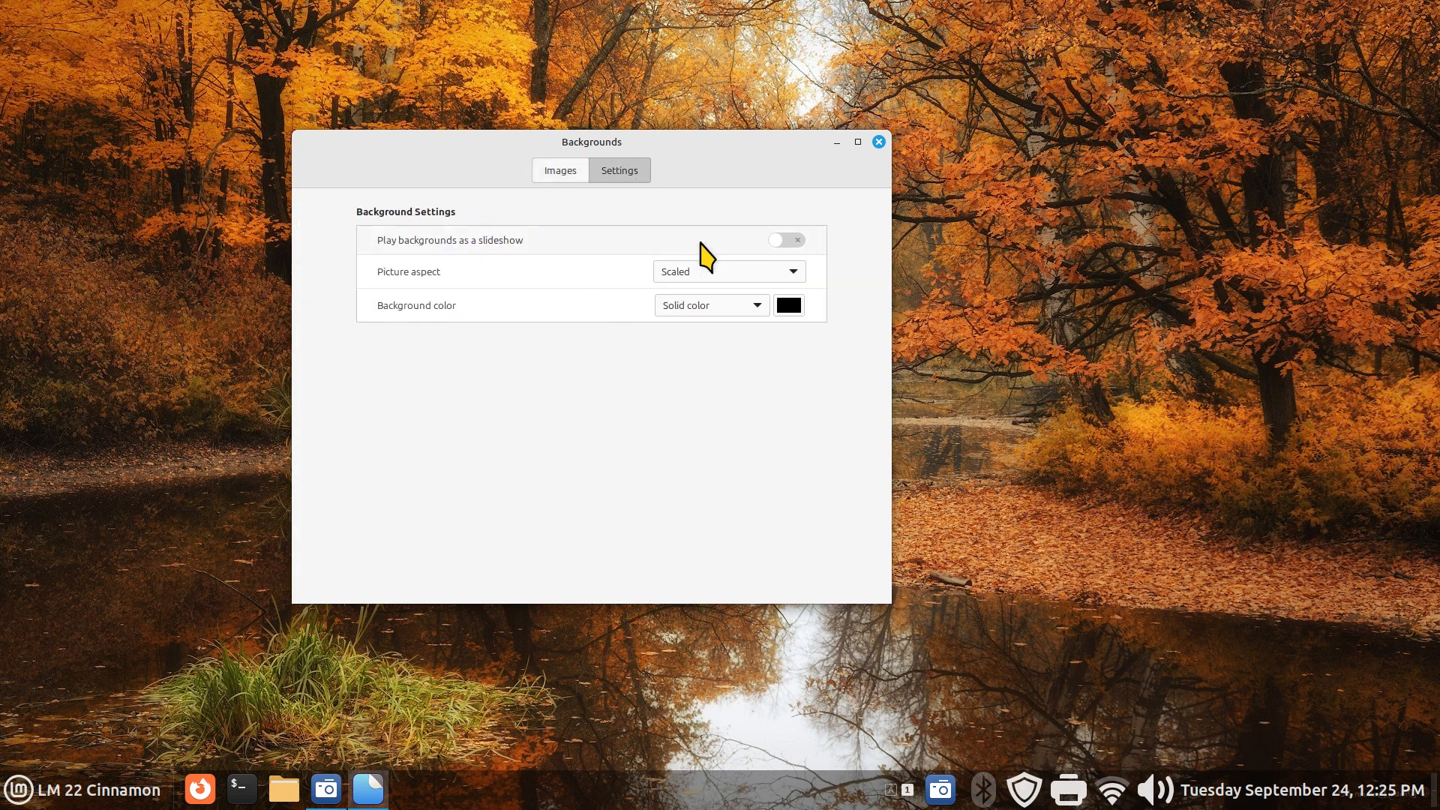
{"action": "left_click", "coordinate": [560, 171]}
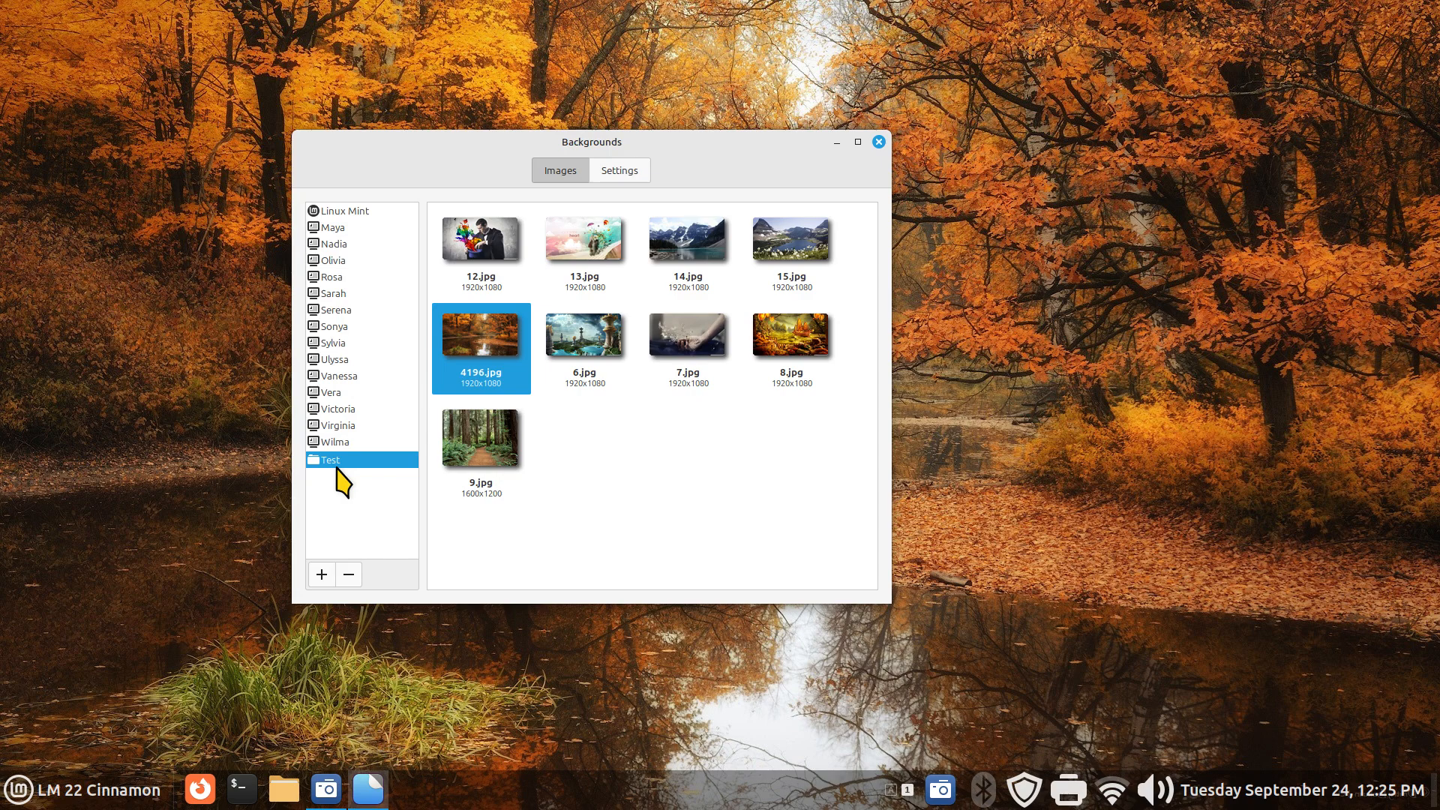
- Remove the Test folder and add the Pictures folder to the backgrounds list
{"action": "left_click", "coordinate": [350, 577]}
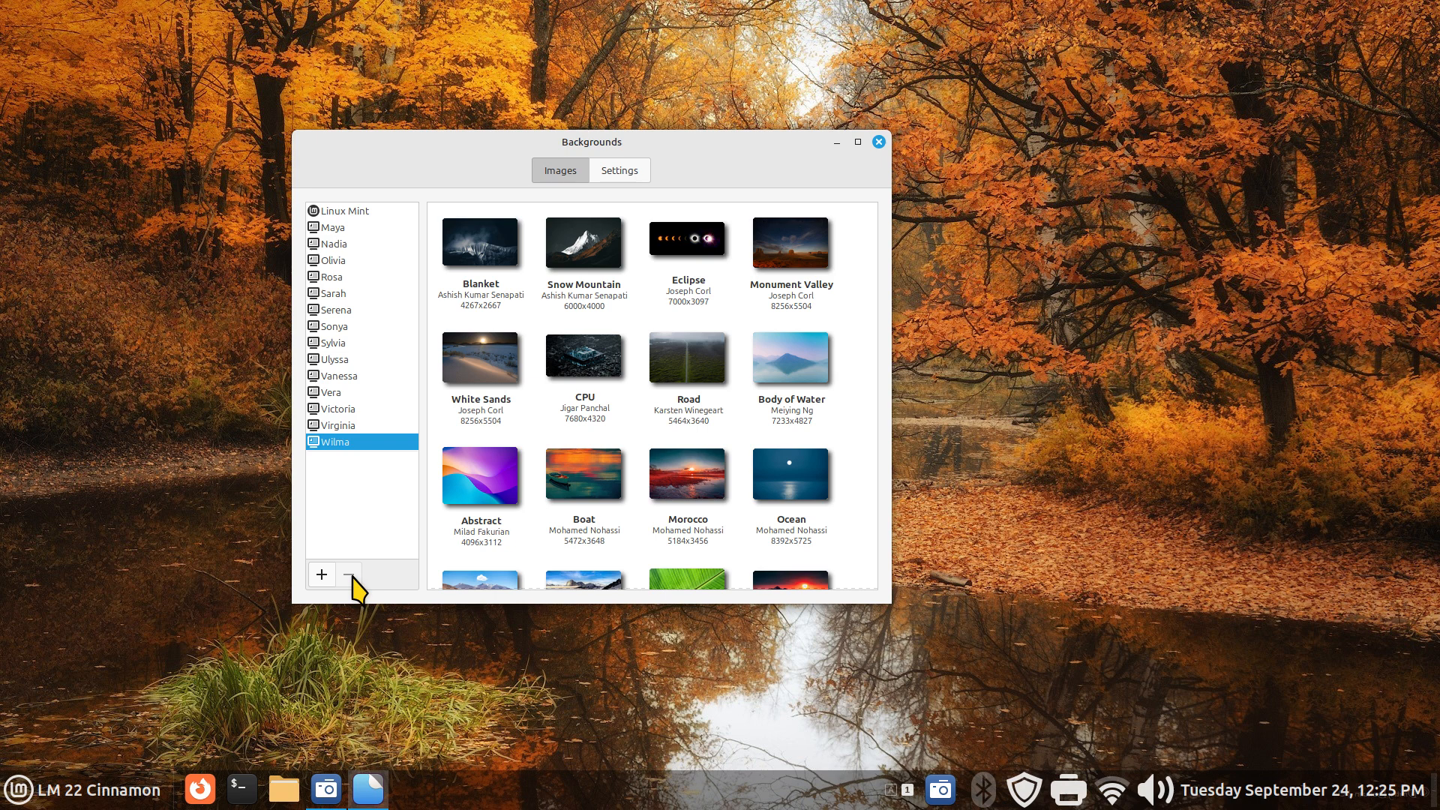
{"action": "left_click", "coordinate": [325, 580]}
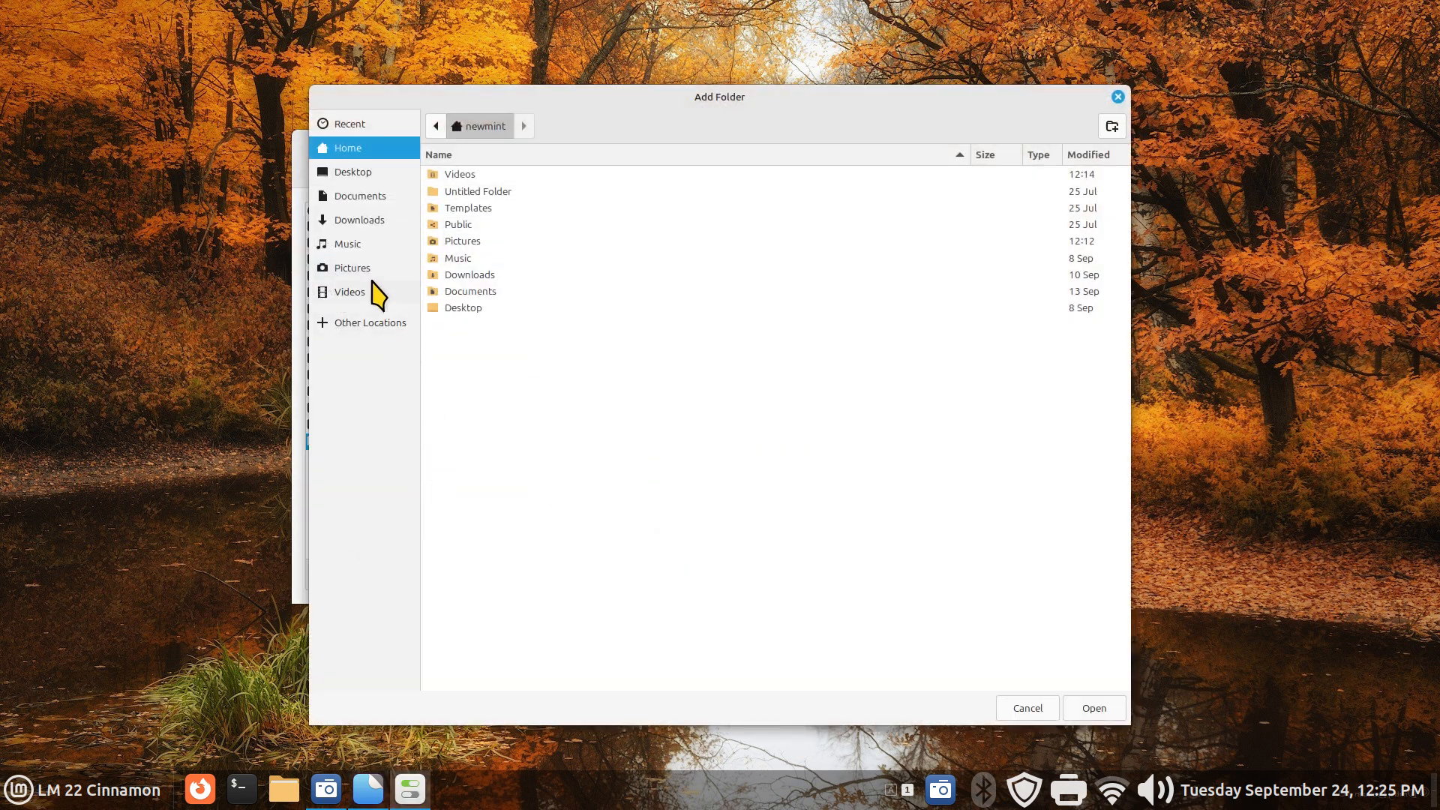
{"action": "left_click", "coordinate": [353, 268]}
{"action": "left_click", "coordinate": [1093, 708]}
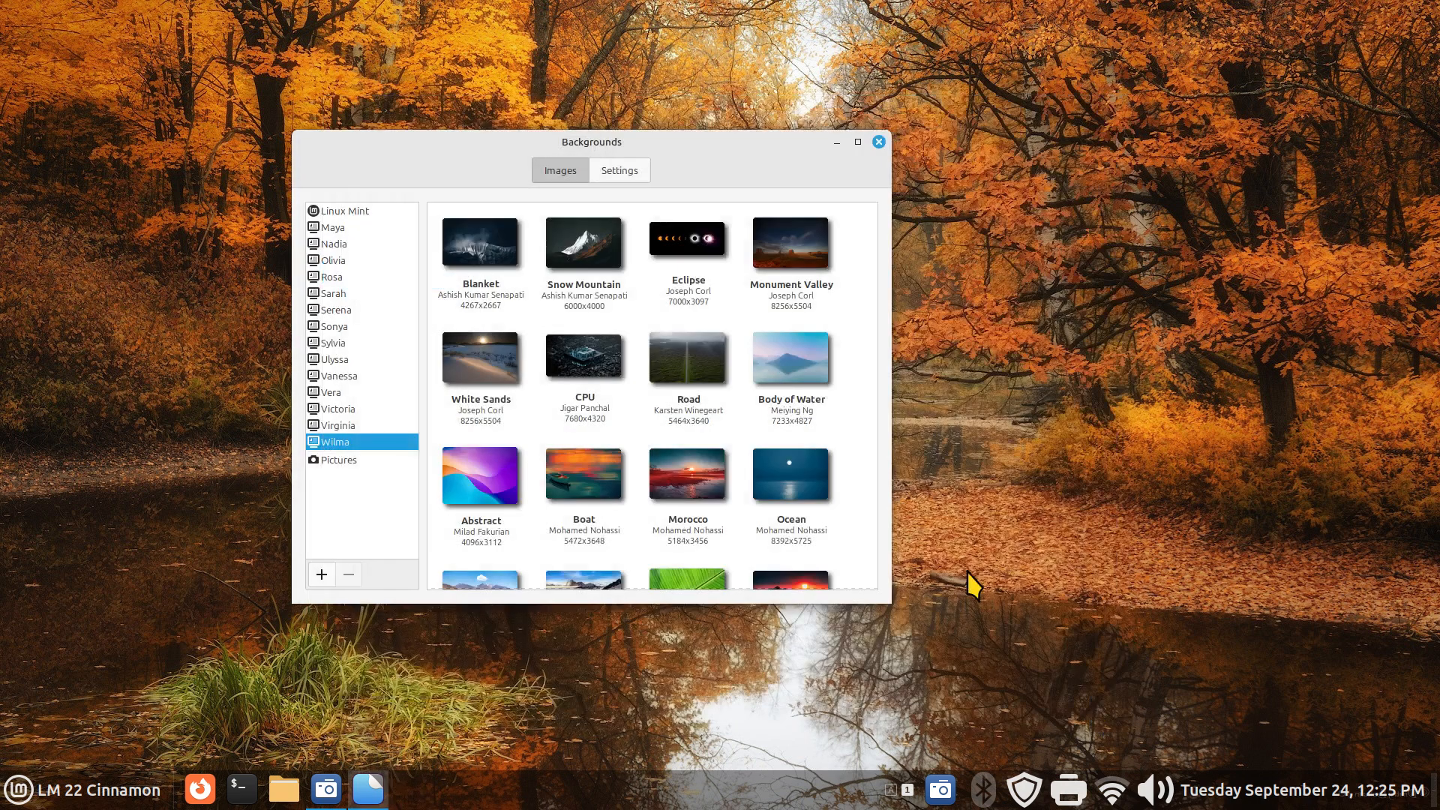
- View the Pictures folder's images and close the Backgrounds window
{"action": "left_click", "coordinate": [358, 466]}
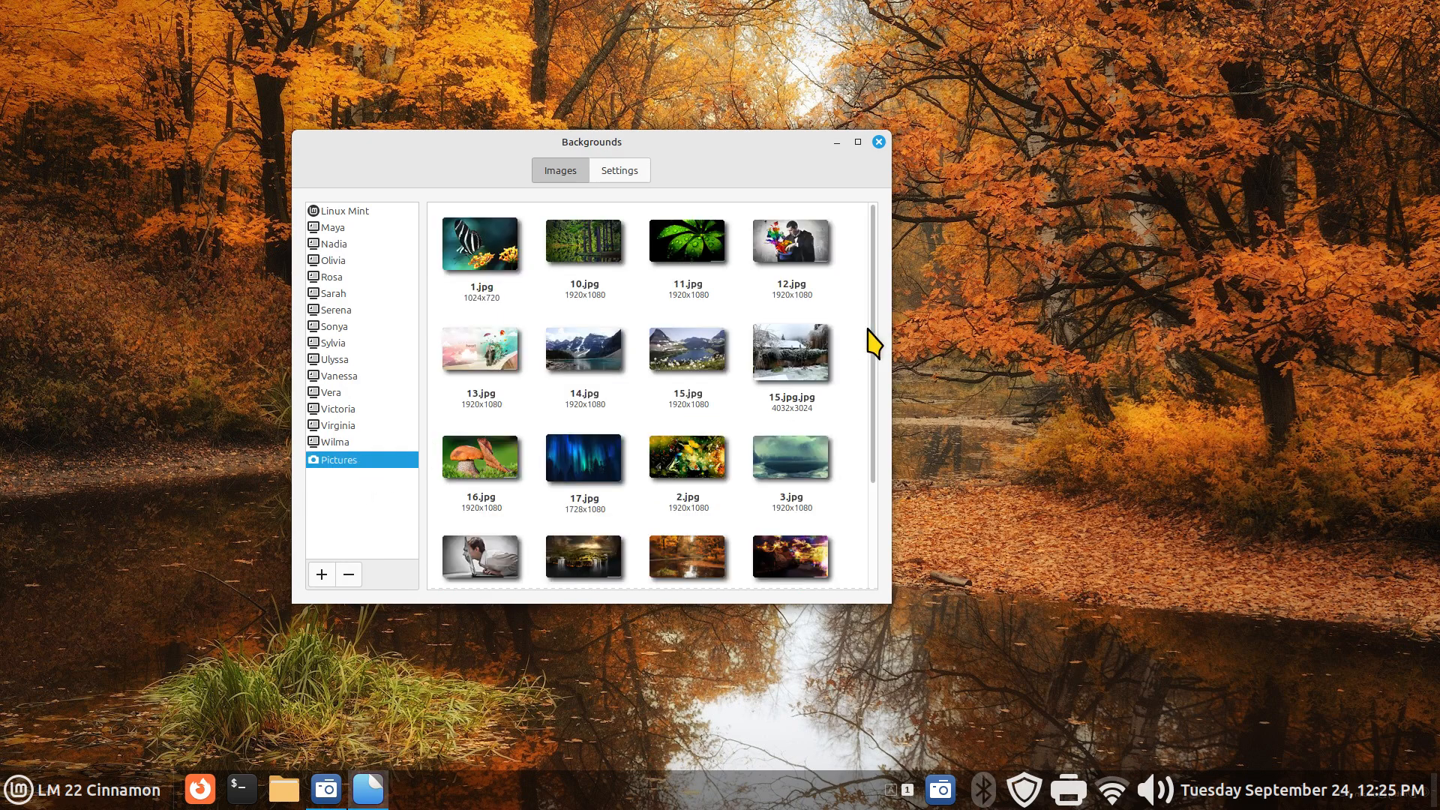
{"action": "mouse_move", "coordinate": [879, 352]}
{"action": "left_mouse_down"}
{"action": "mouse_move", "coordinate": [877, 512]}
{"action": "mouse_move", "coordinate": [888, 243]}
{"action": "left_mouse_up"}
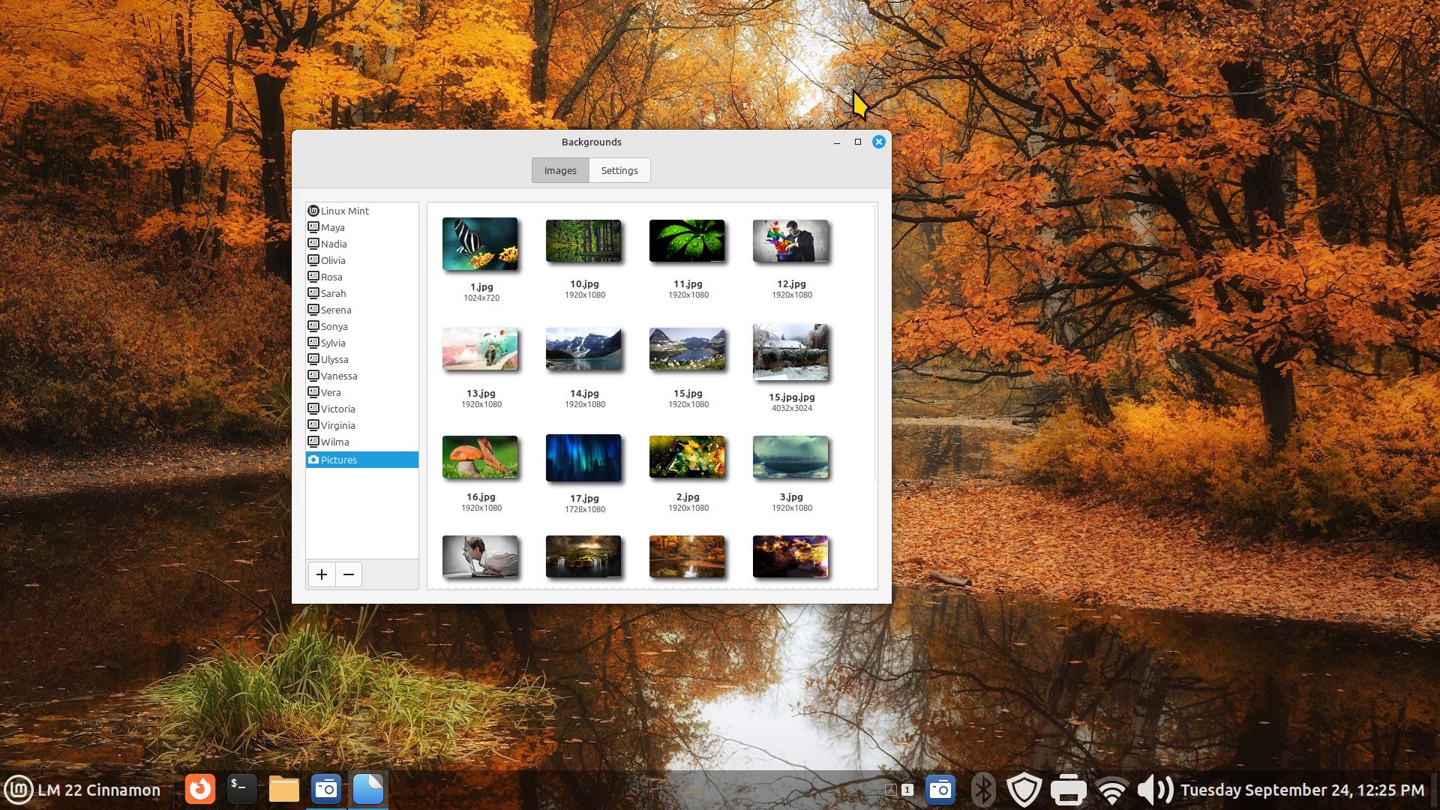
{"action": "left_click", "coordinate": [877, 143]}
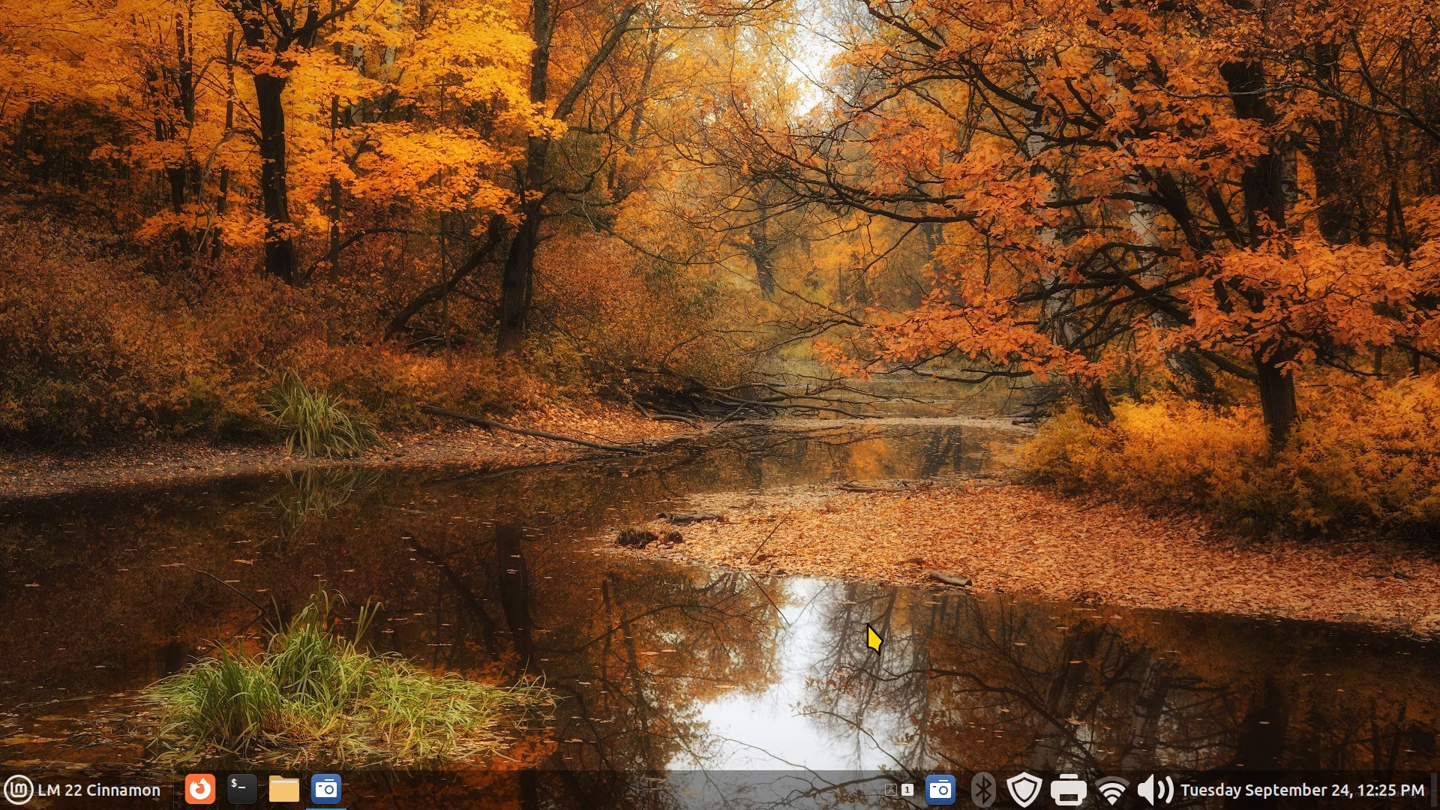